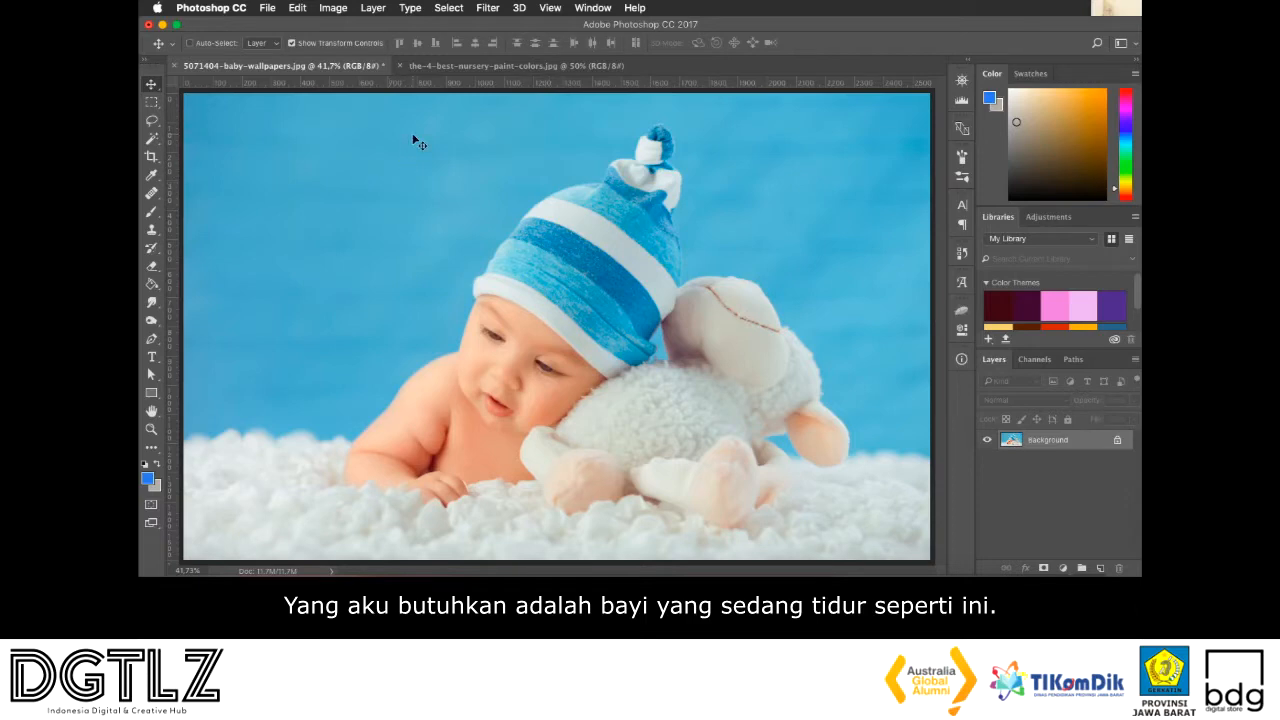
View the nursery room photo in the other open document and return to the baby photo
click(427, 65)
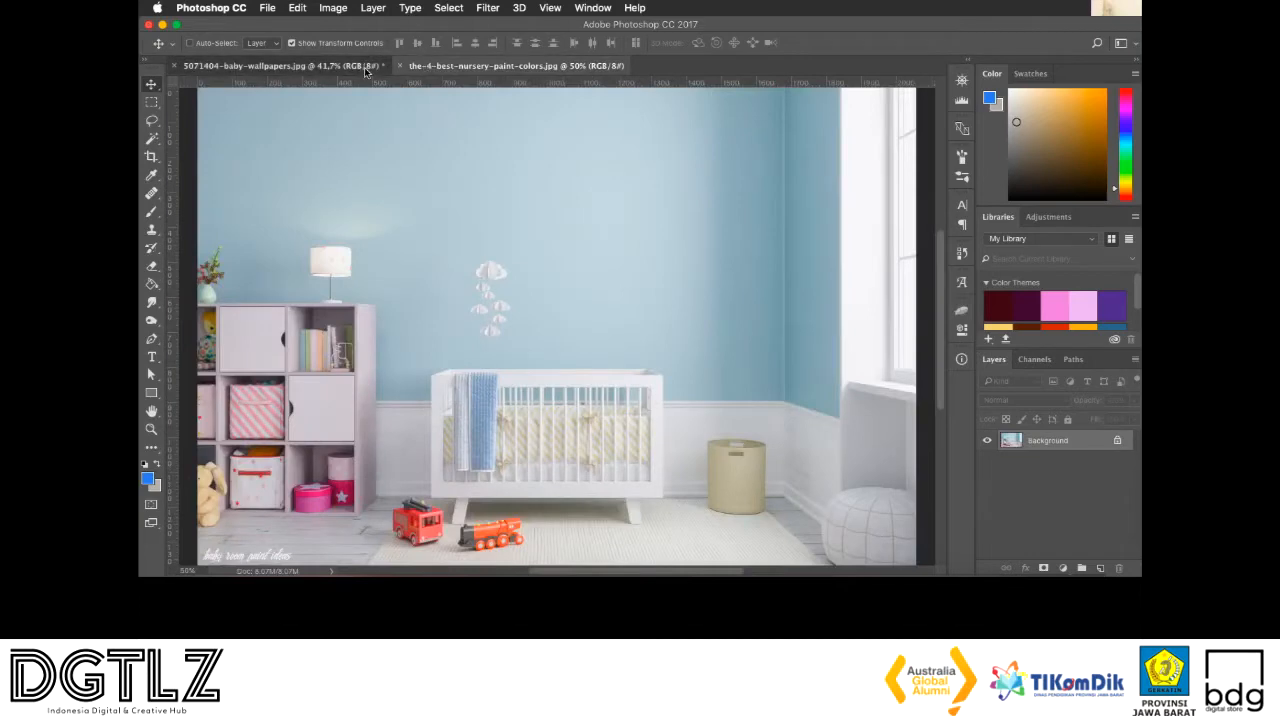
click(282, 65)
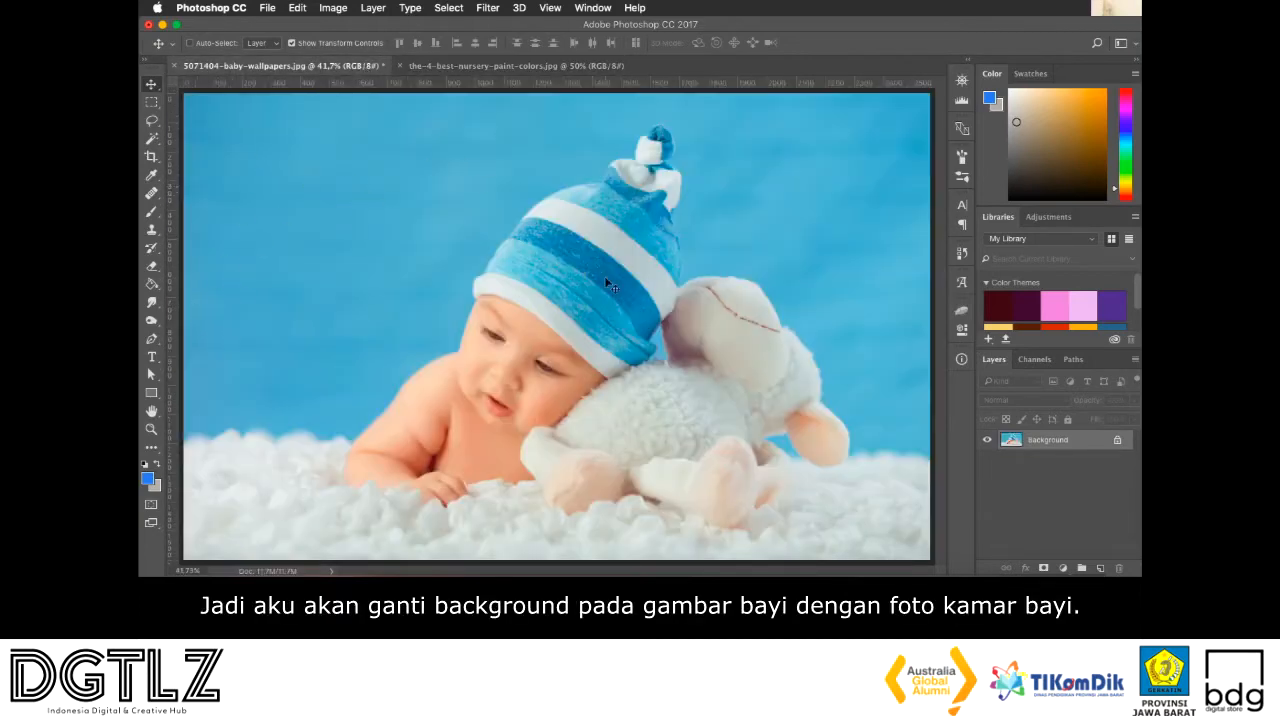
click(512, 67)
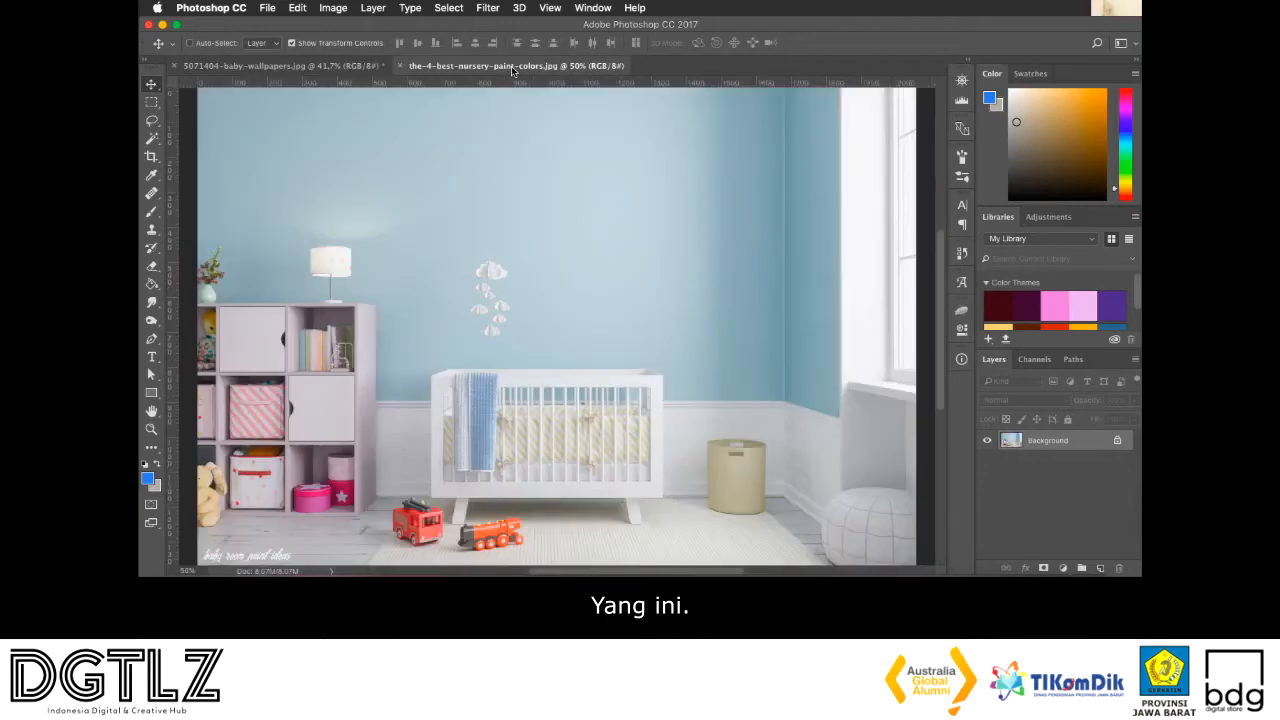
click(367, 66)
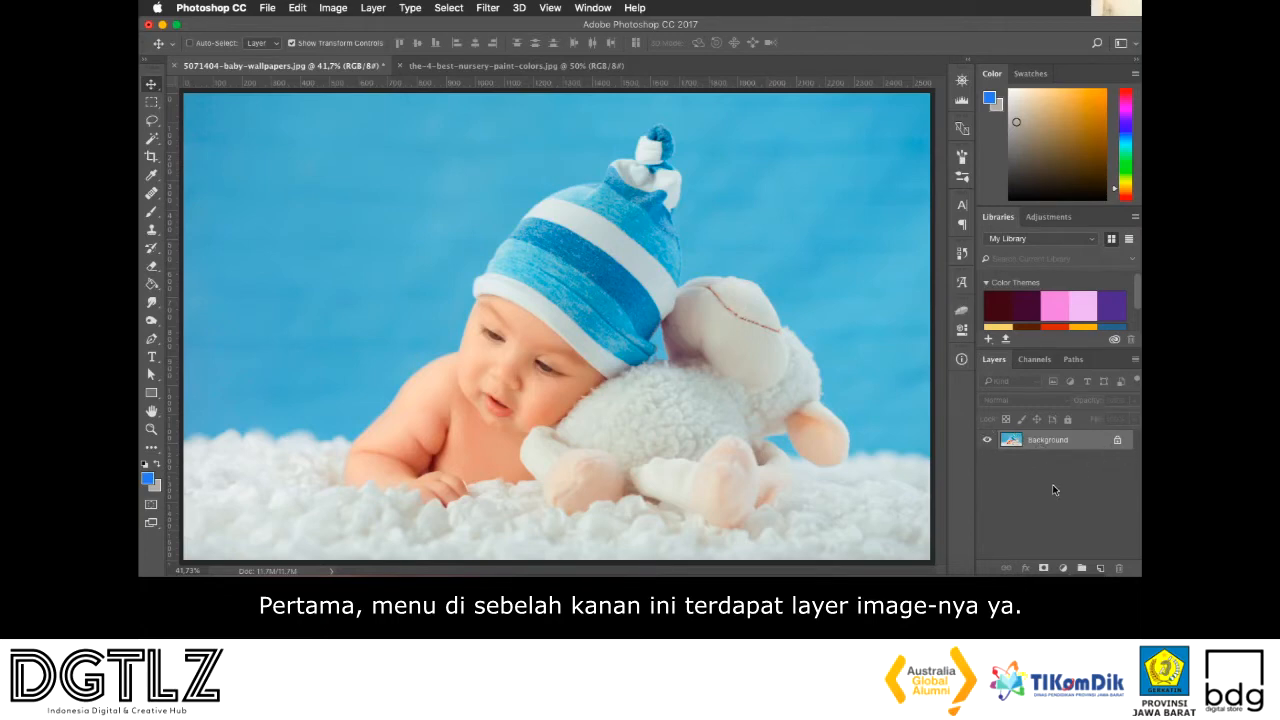
Duplicate the Background layer as "Background copy" and hide the original Background layer
right_click(1036, 446)
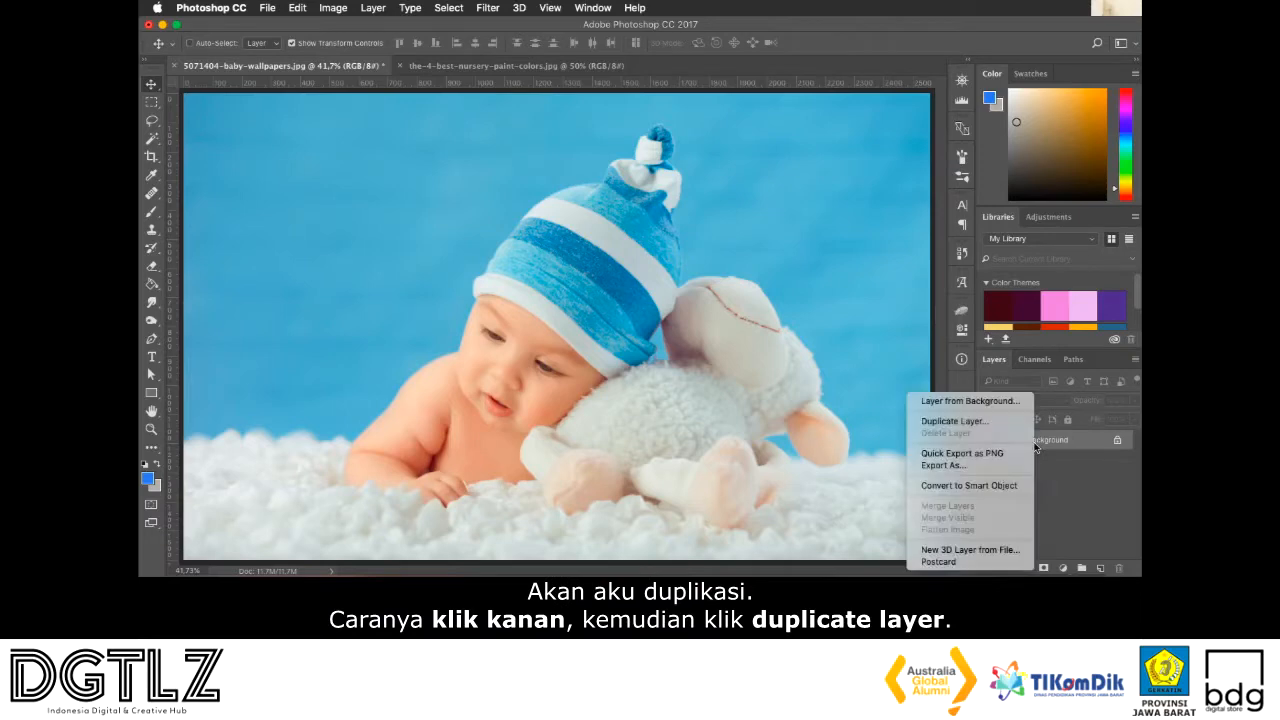
click(980, 424)
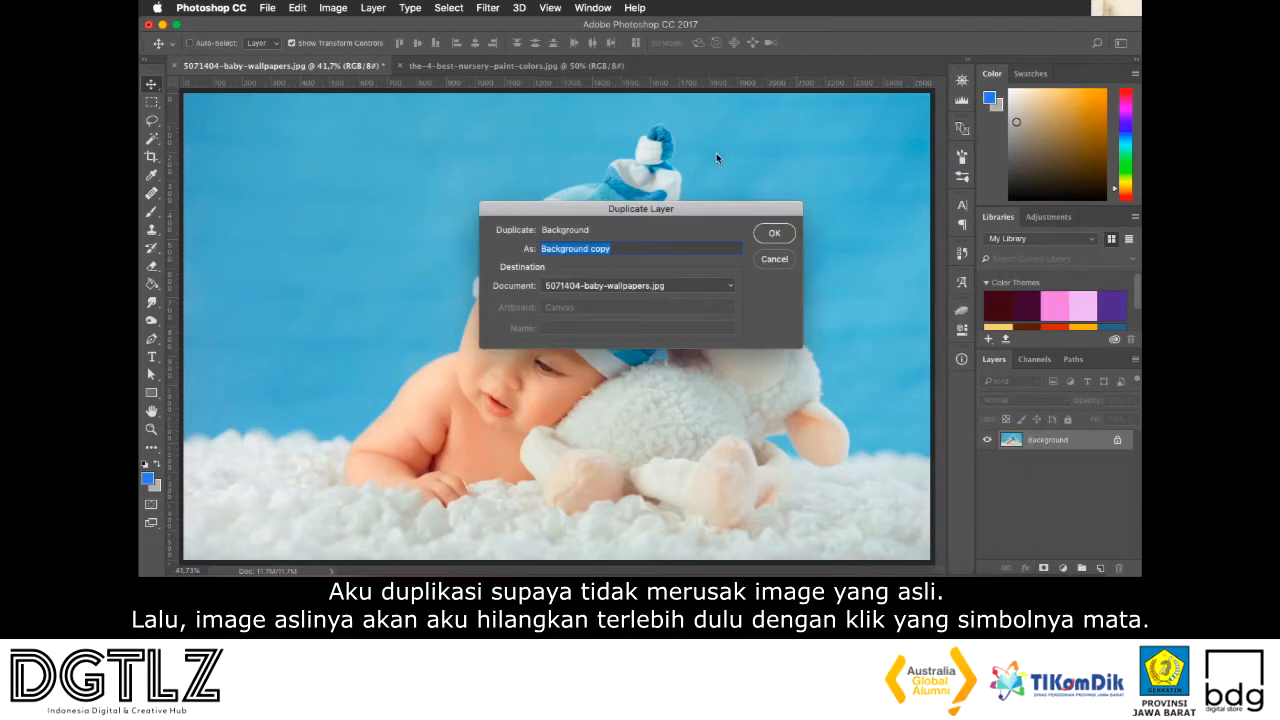
click(775, 232)
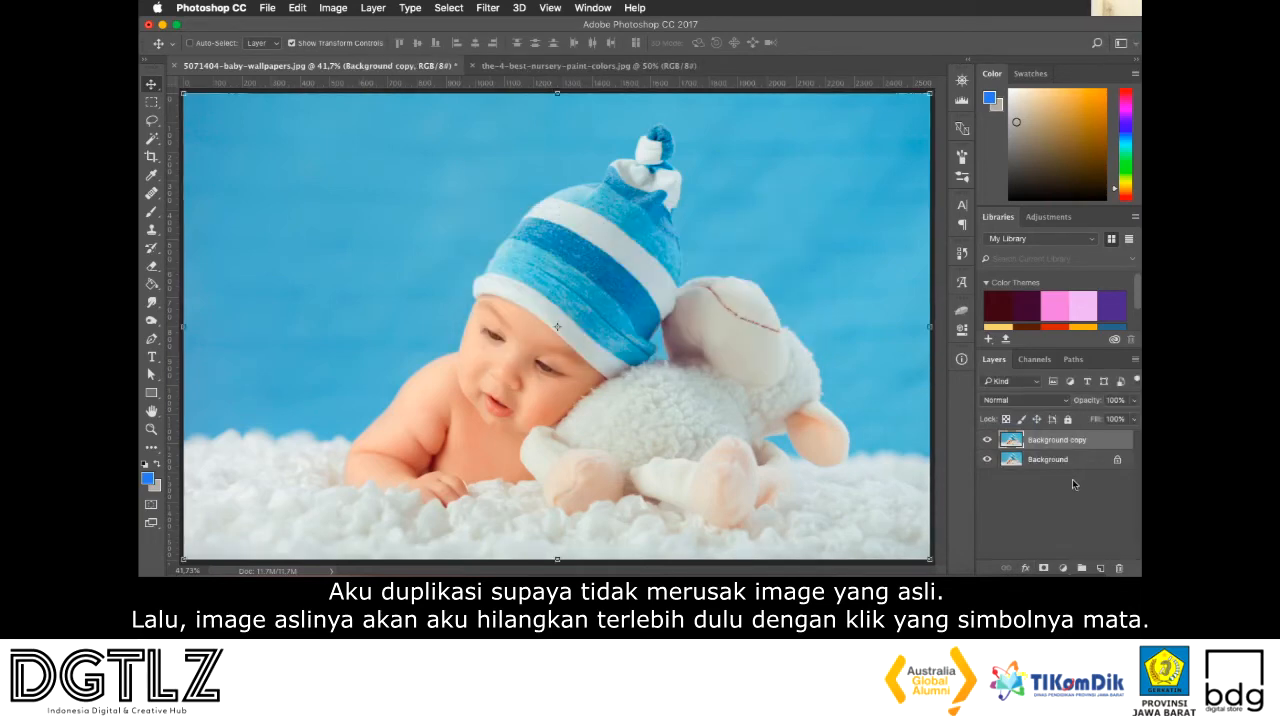
click(987, 460)
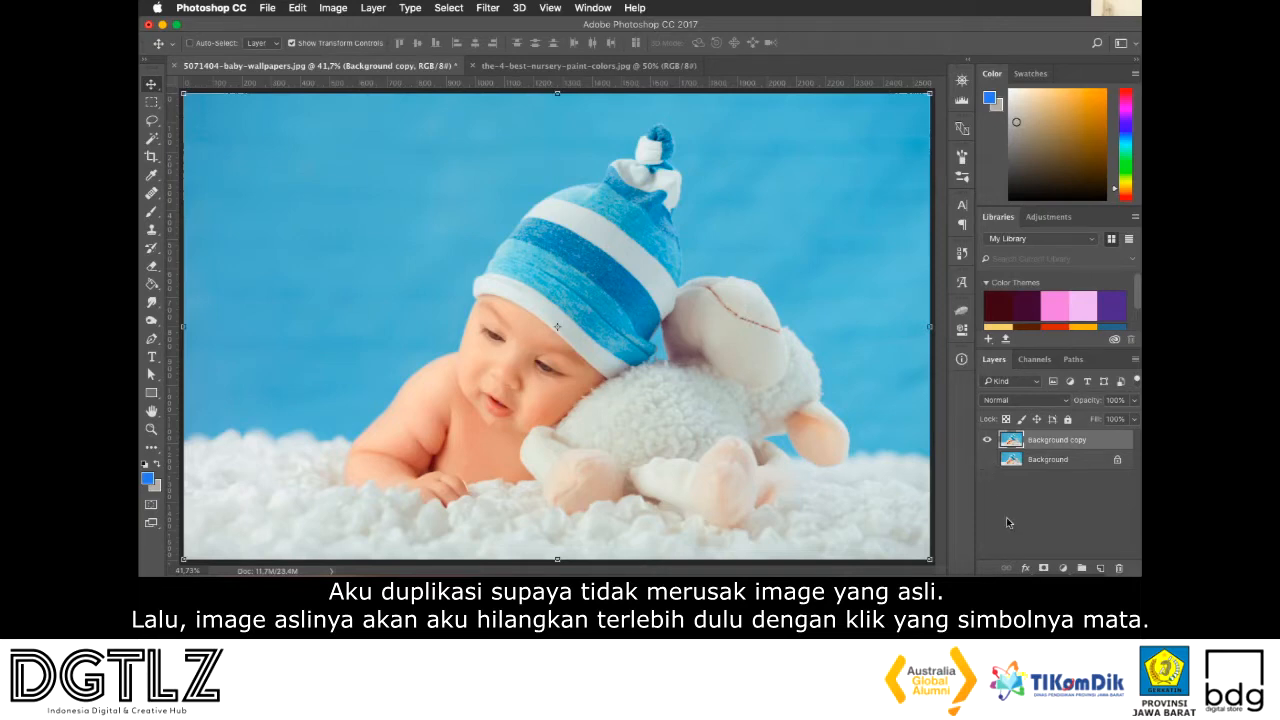
click(1009, 543)
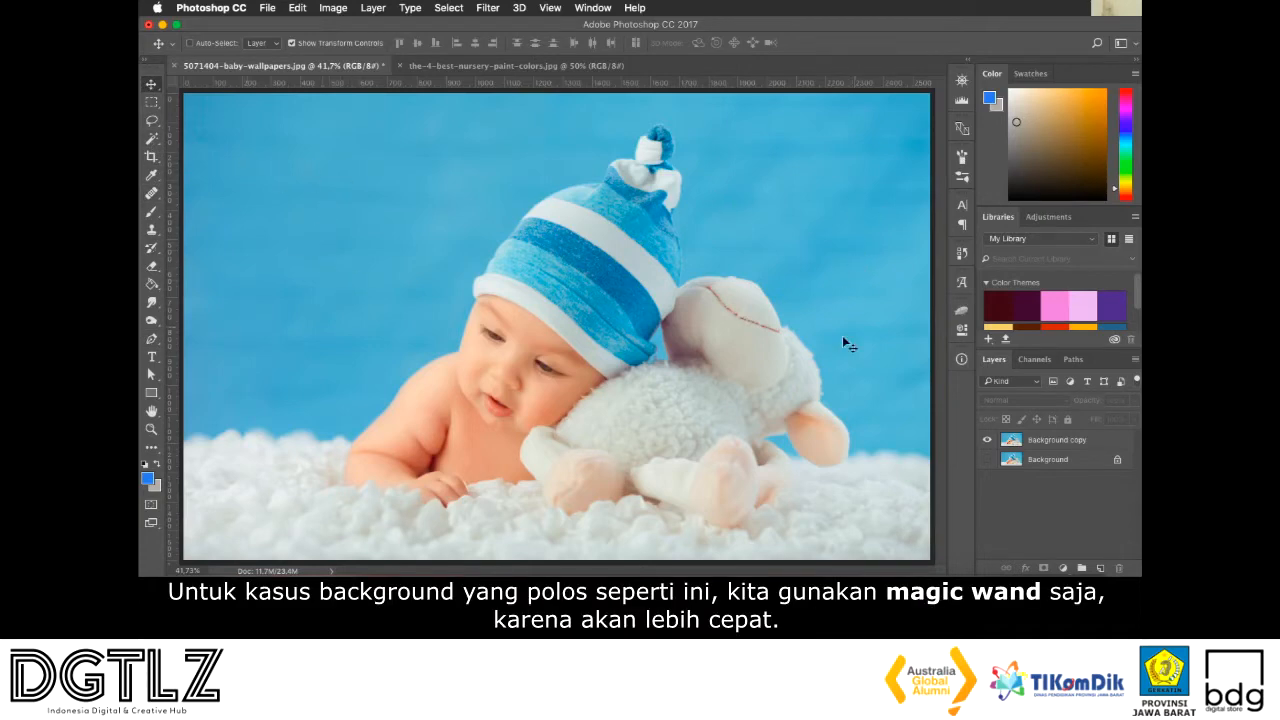
Select the plain blue backdrop on the Background copy layer with the Magic Wand tool
click(151, 138)
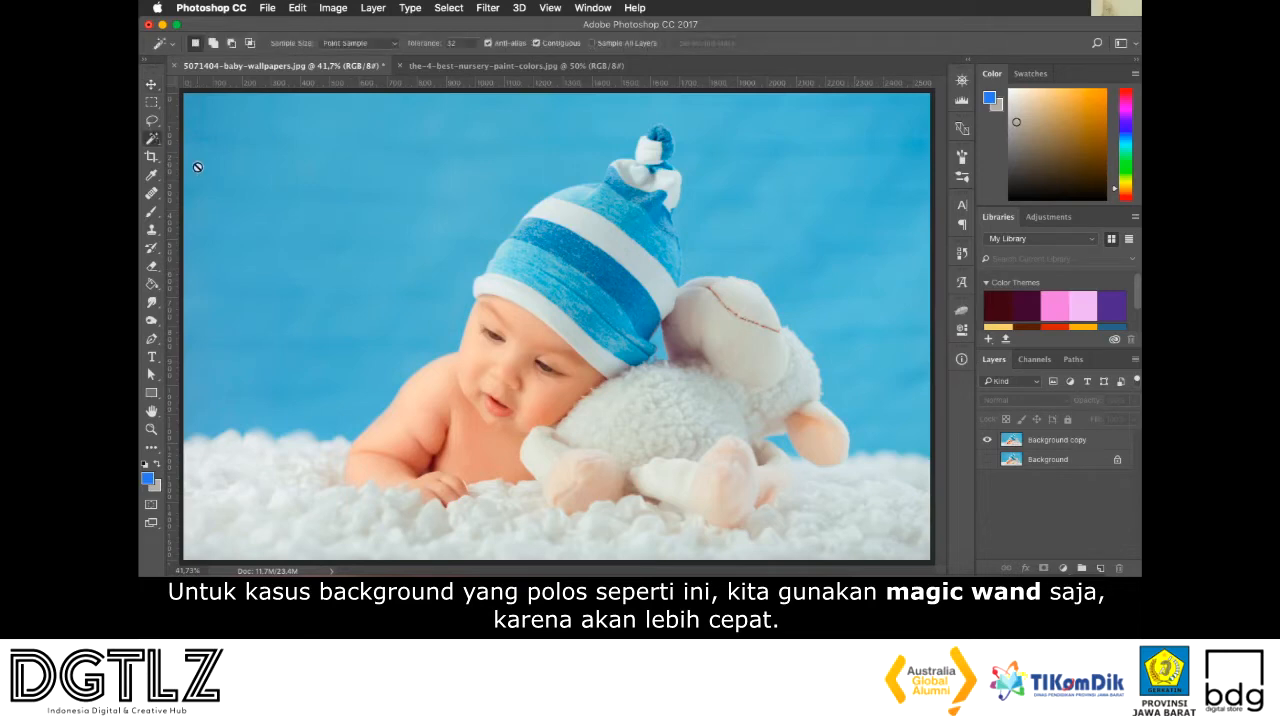
click(1063, 447)
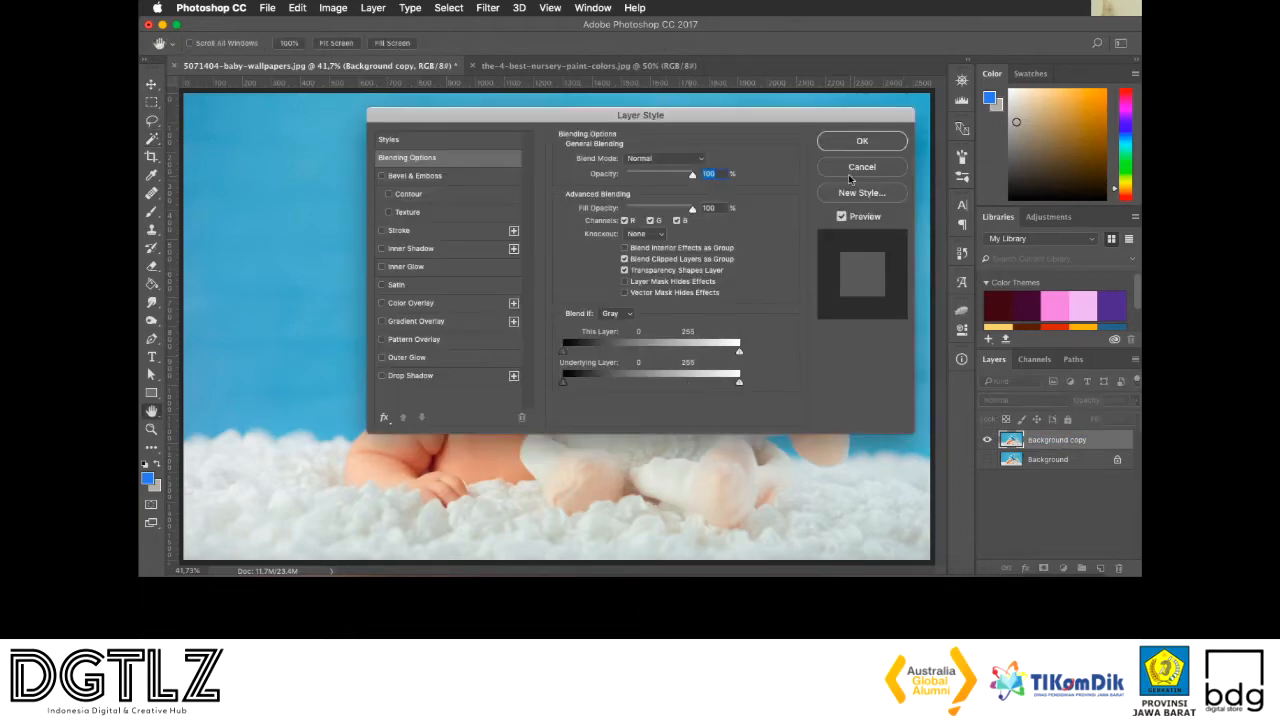
click(843, 171)
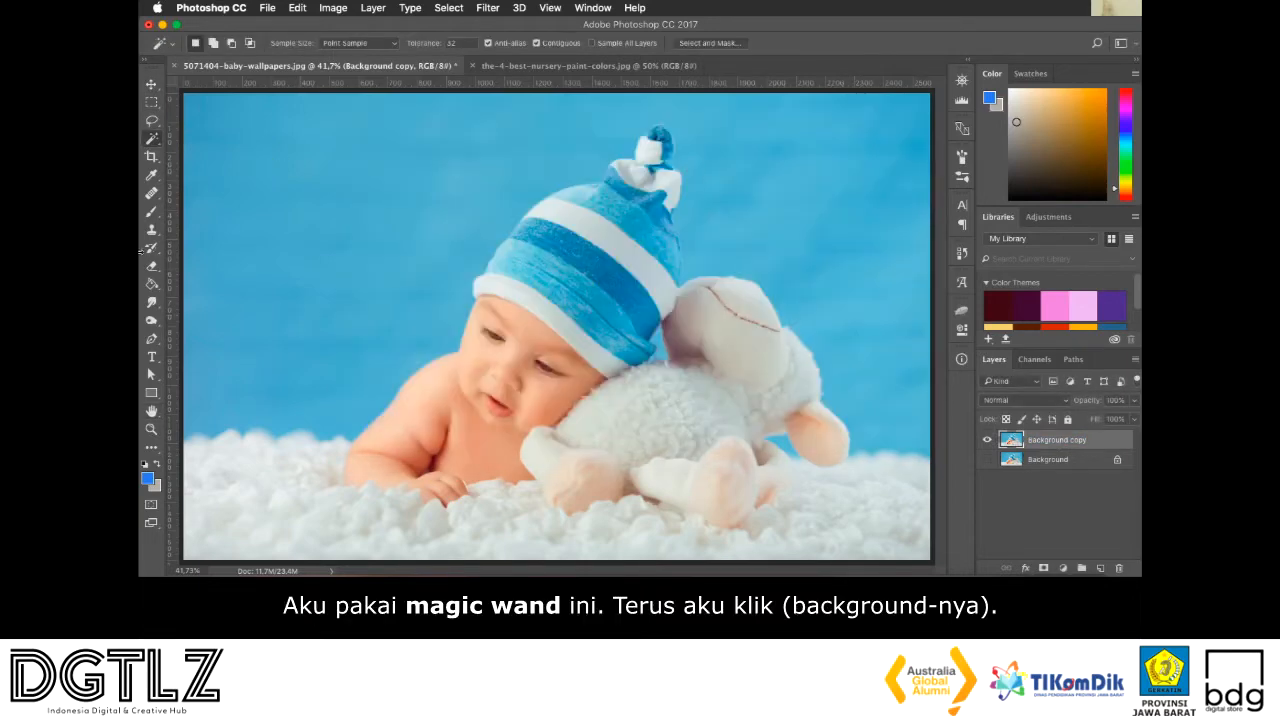
click(286, 179)
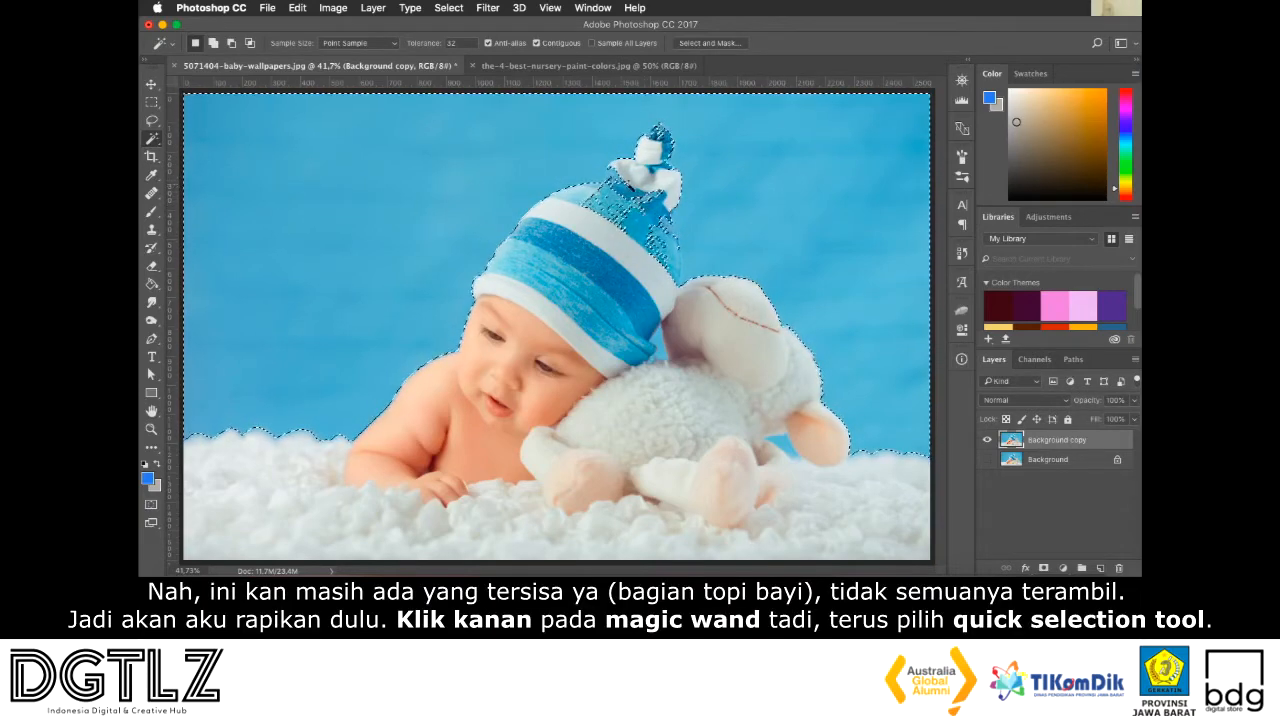
Subtract the stray patches on the upper crown of the baby's hat from the selection with the Quick Selection tool
right_click(154, 140)
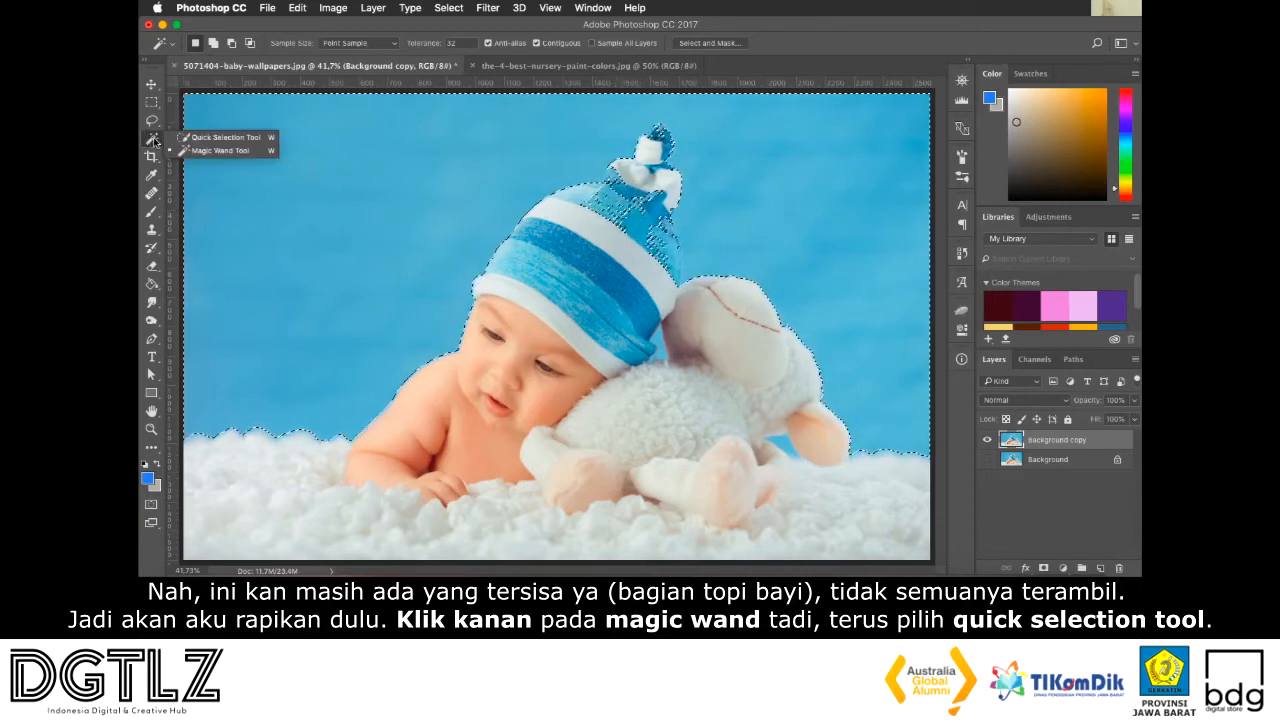
click(205, 138)
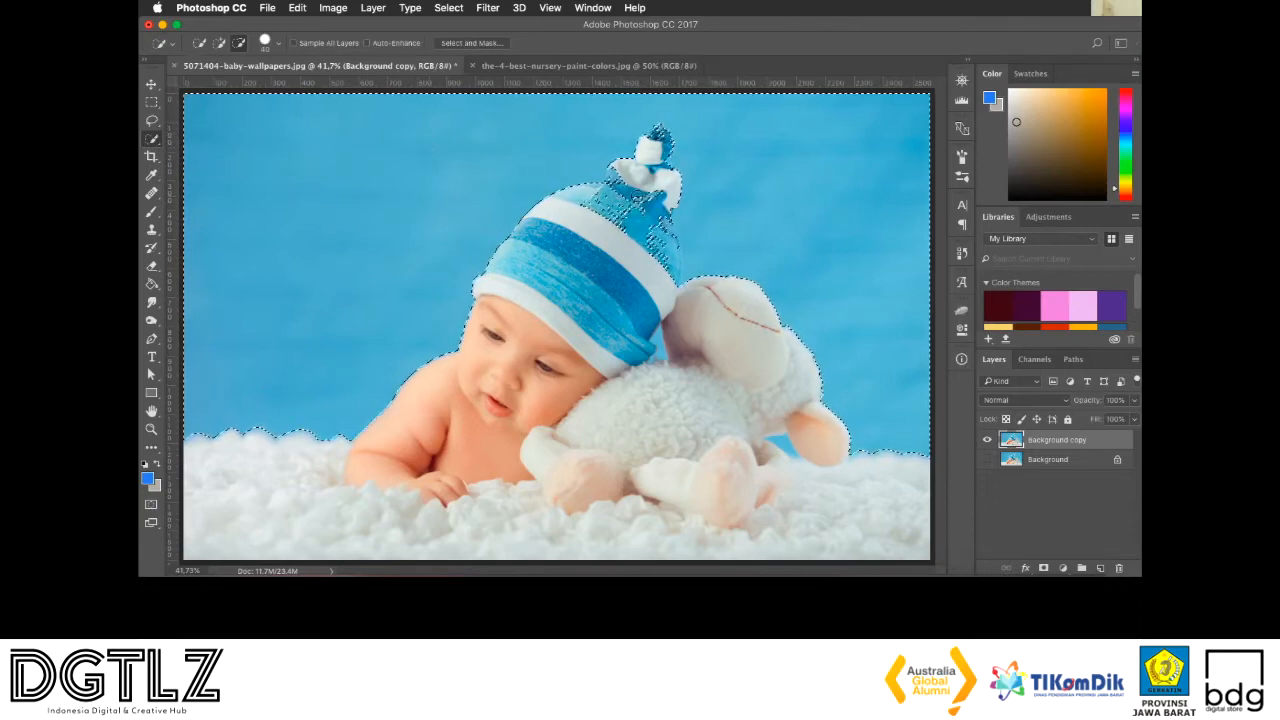
scroll(590, 192, up, 4)
scroll(637, 196, up, 2)
scroll(637, 194, up, 3)
scroll(637, 194, right, 2)
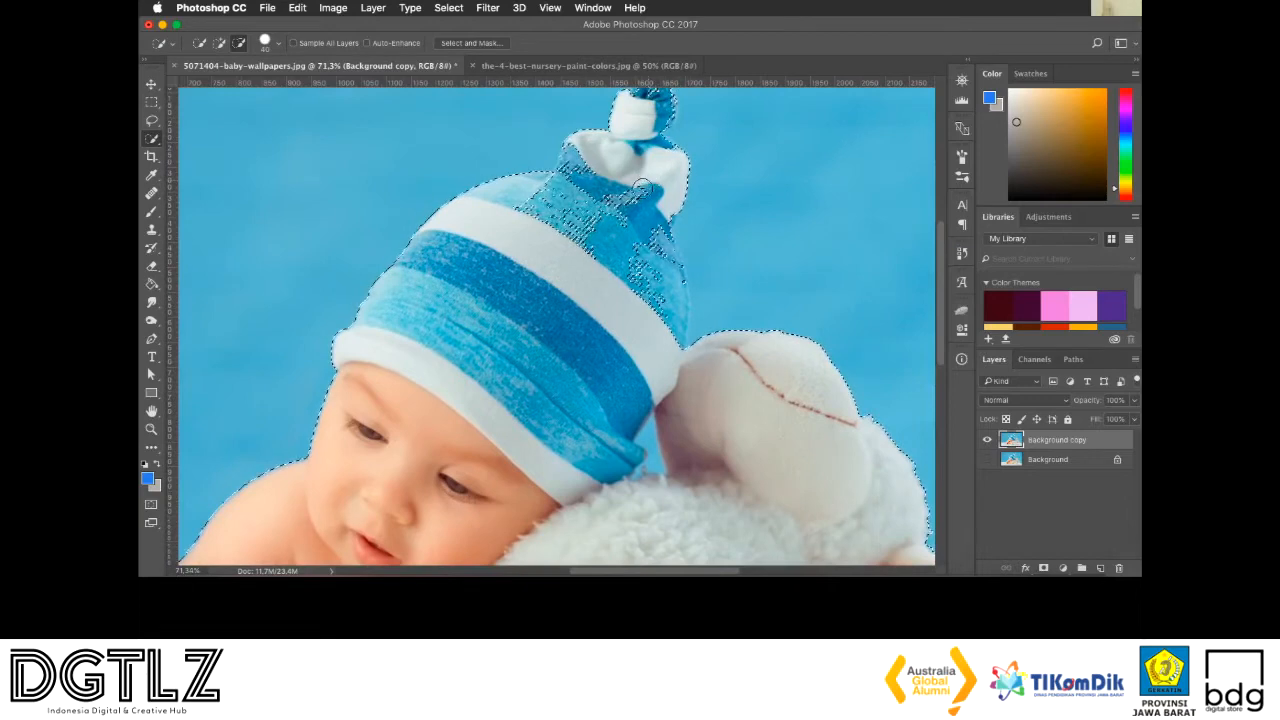
click(580, 224)
drag(603, 216, 557, 216)
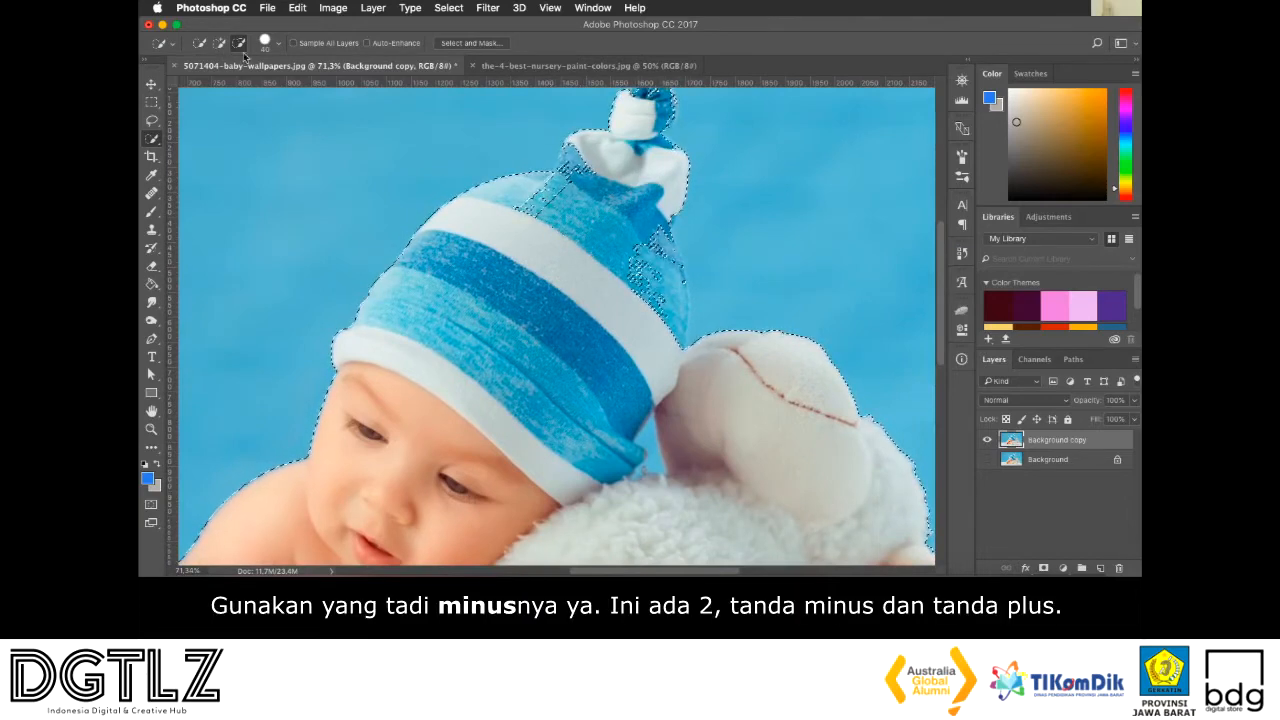
drag(517, 207, 575, 174)
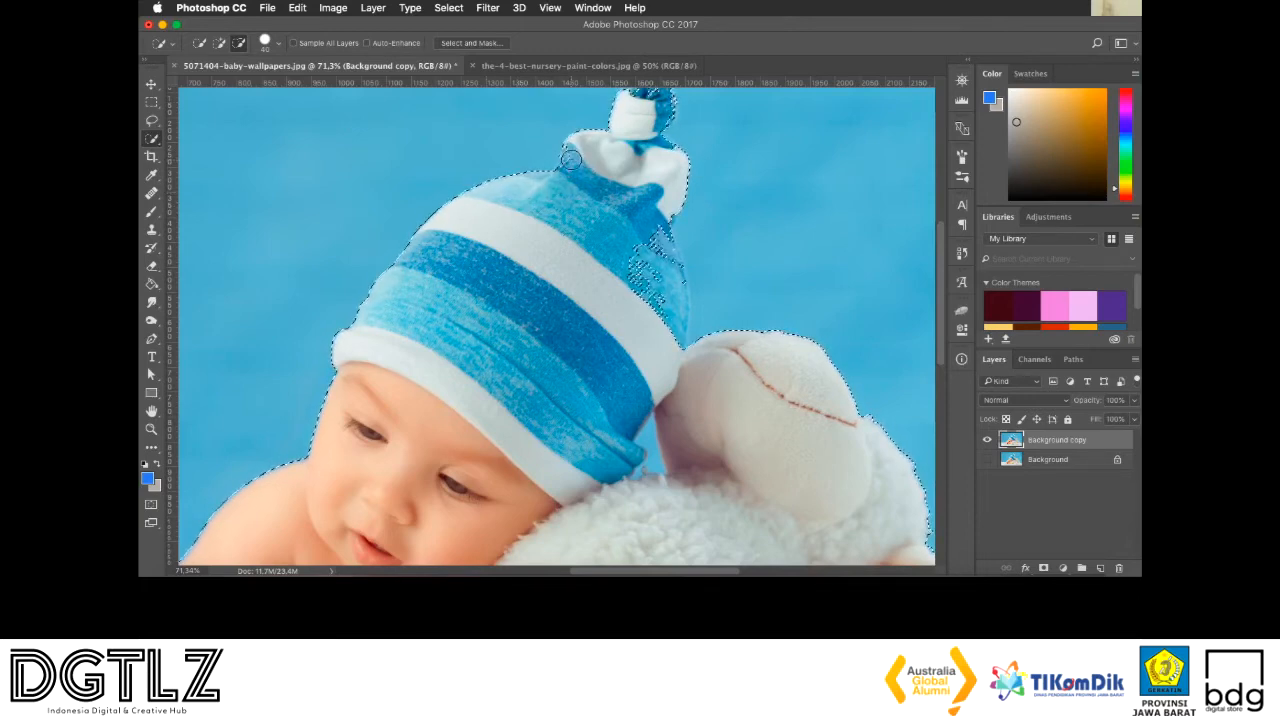
Subtract the hat's knotted tip and its right side from the selection, keeping the Background copy layer active
scroll(598, 188, up, 2)
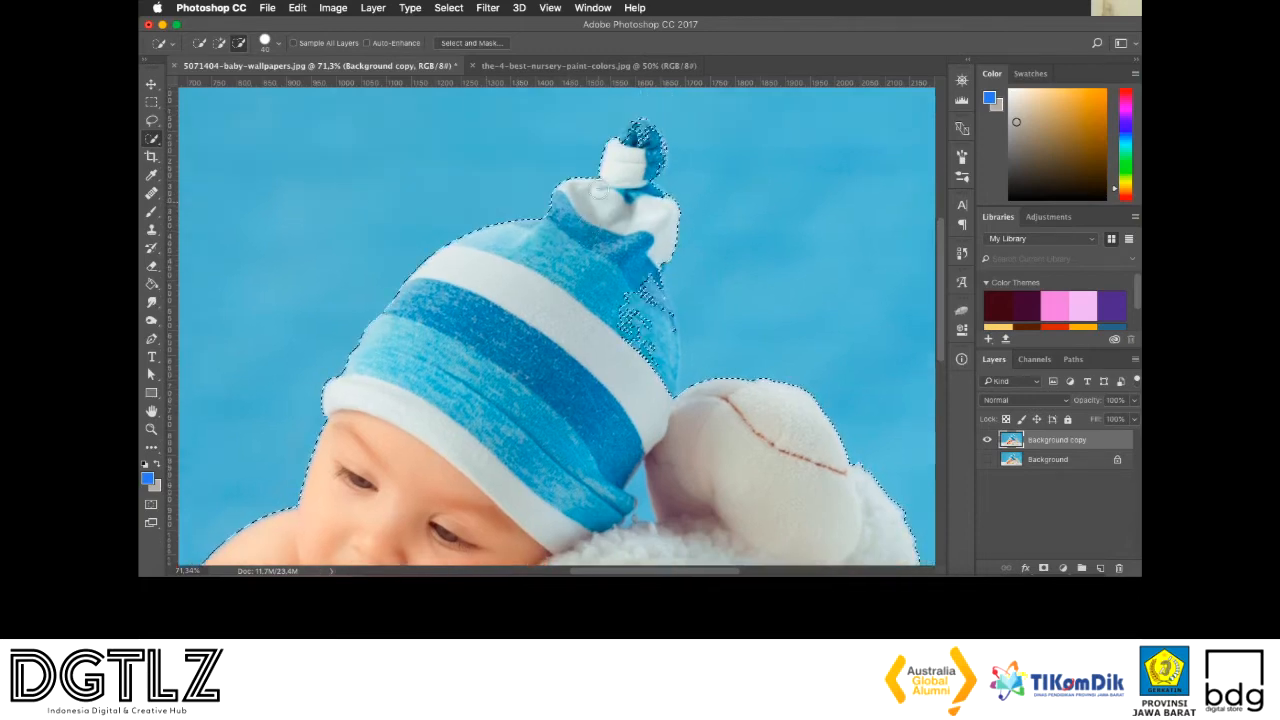
click(643, 136)
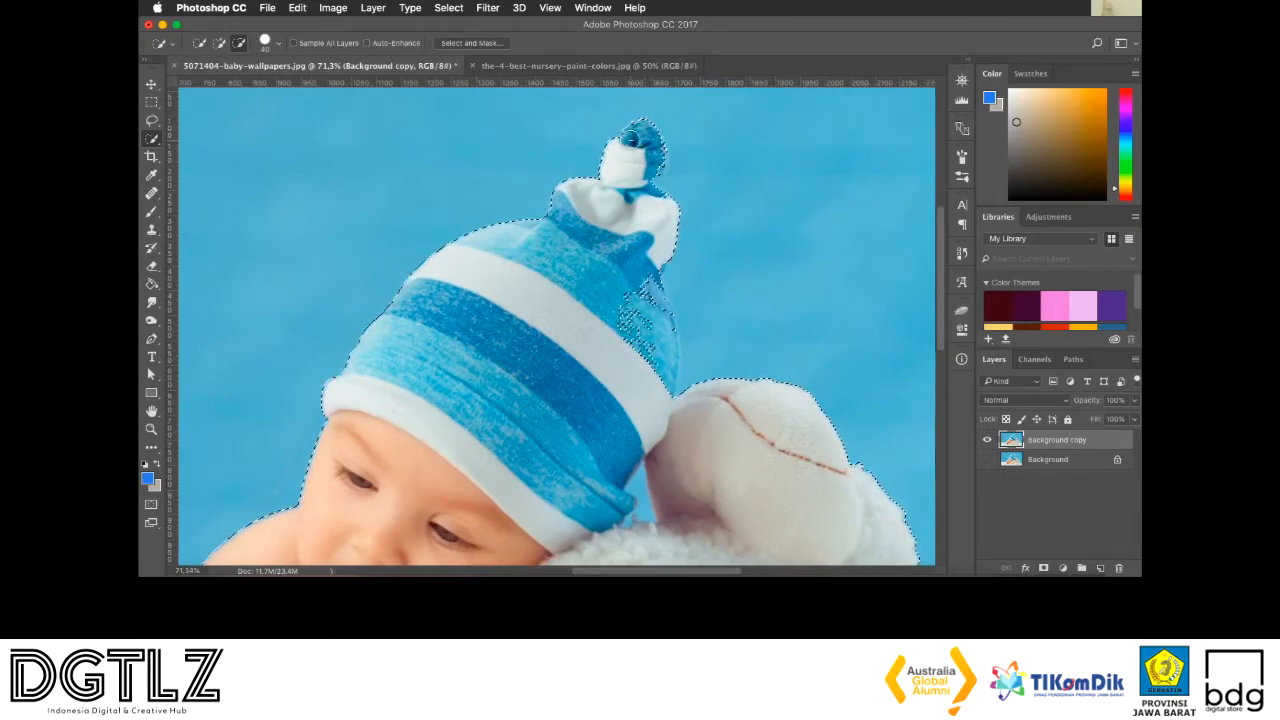
scroll(622, 192, down, 3)
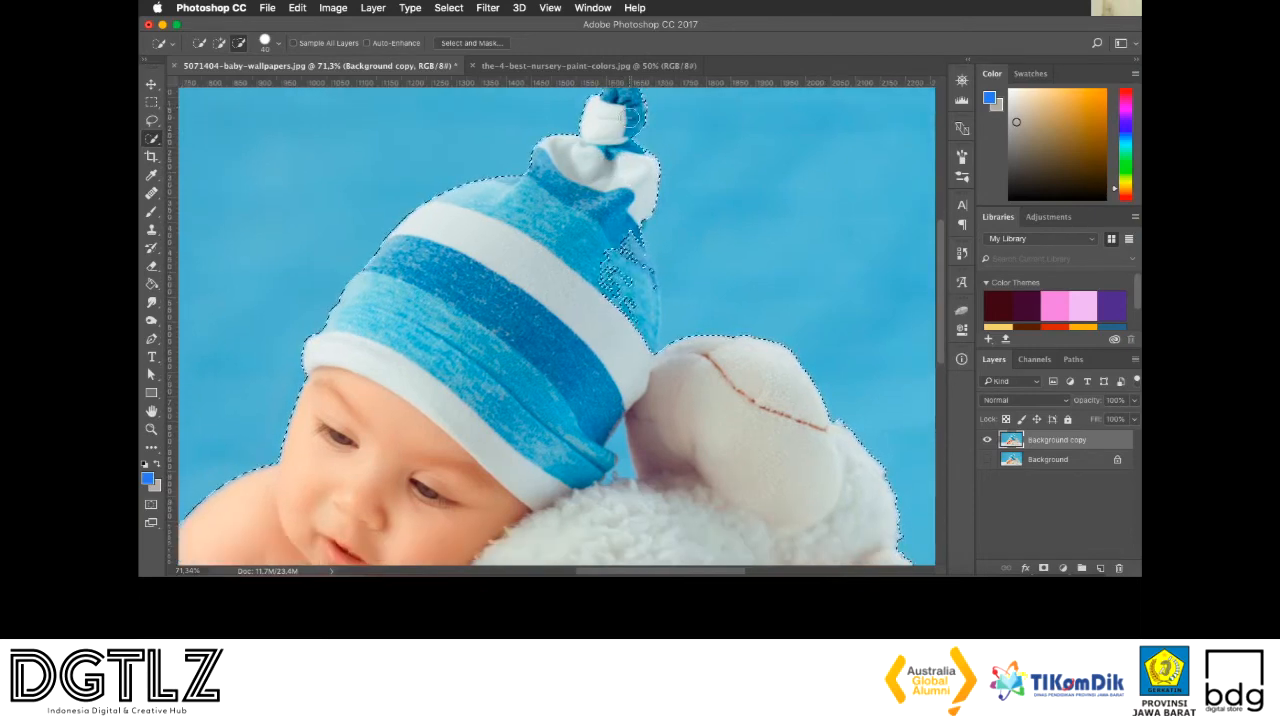
scroll(620, 125, up, 1)
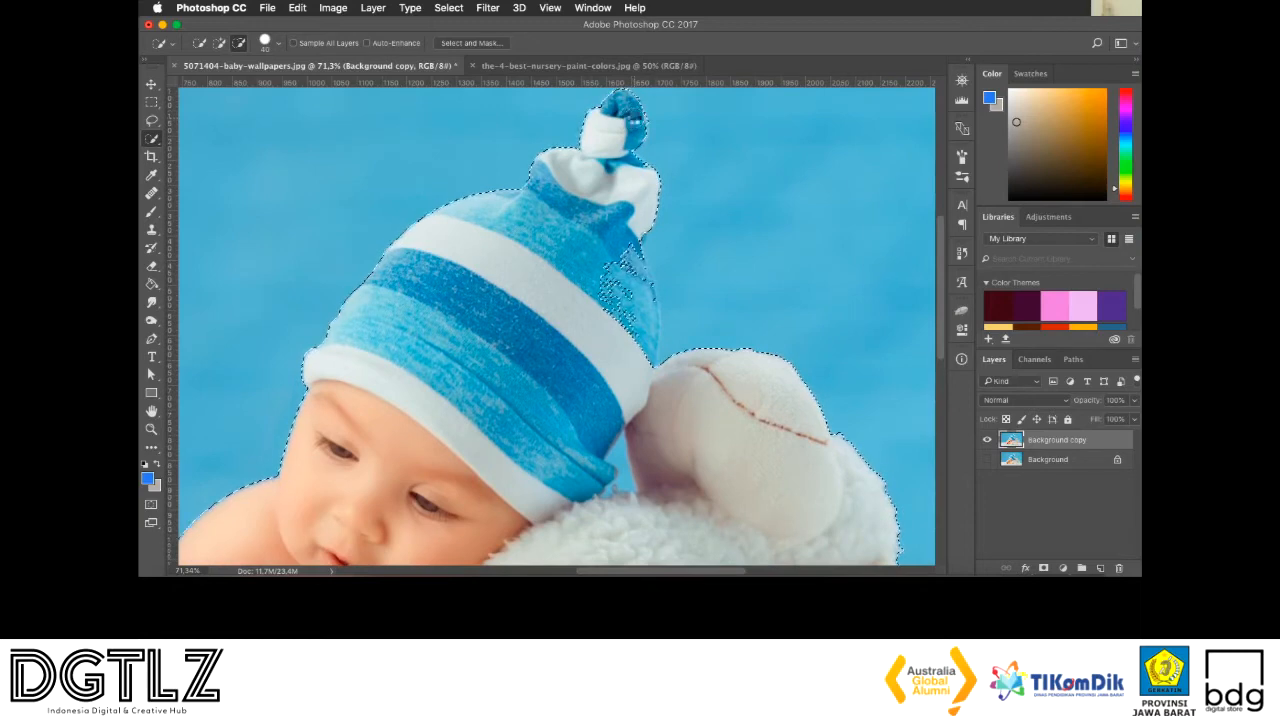
scroll(613, 165, down, 2)
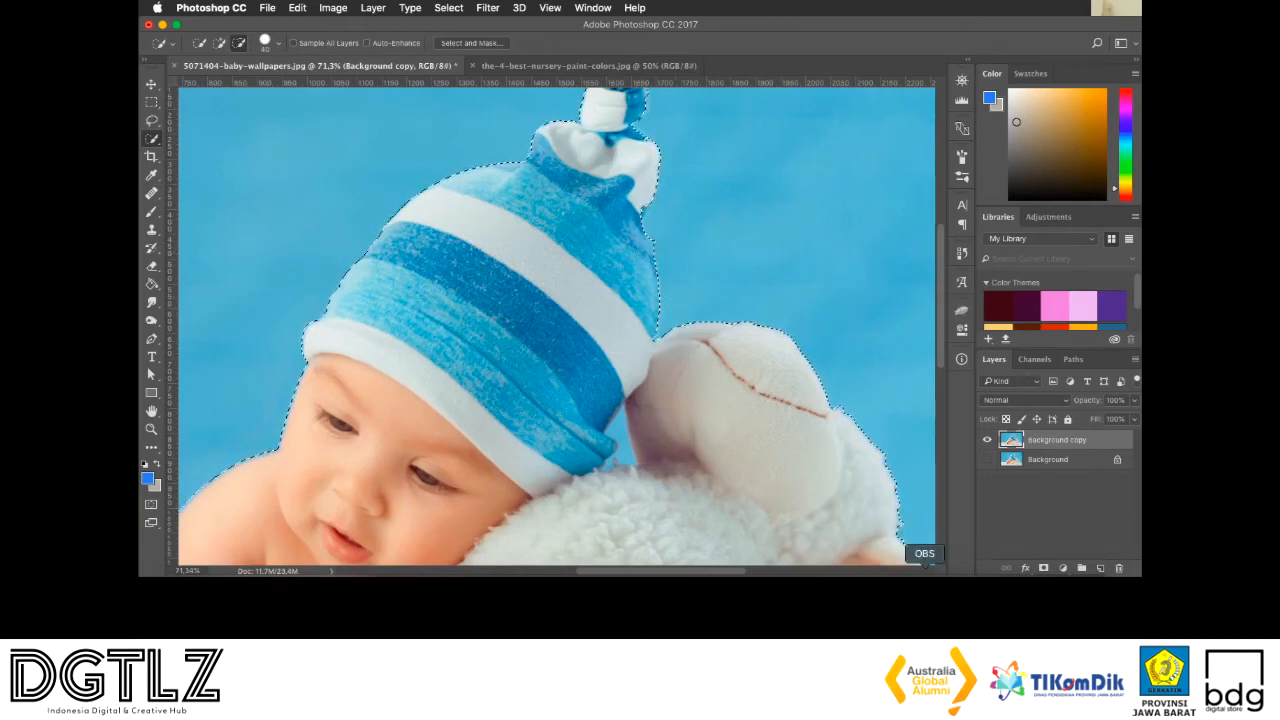
click(1030, 519)
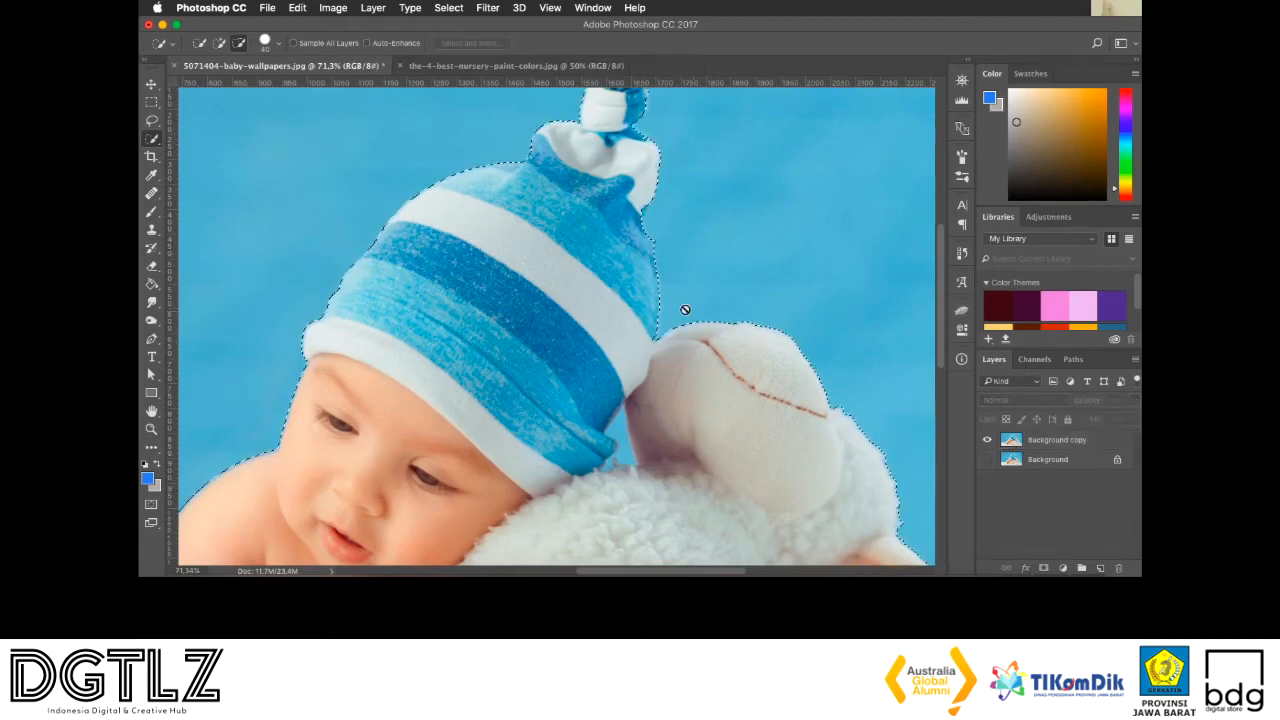
click(1066, 442)
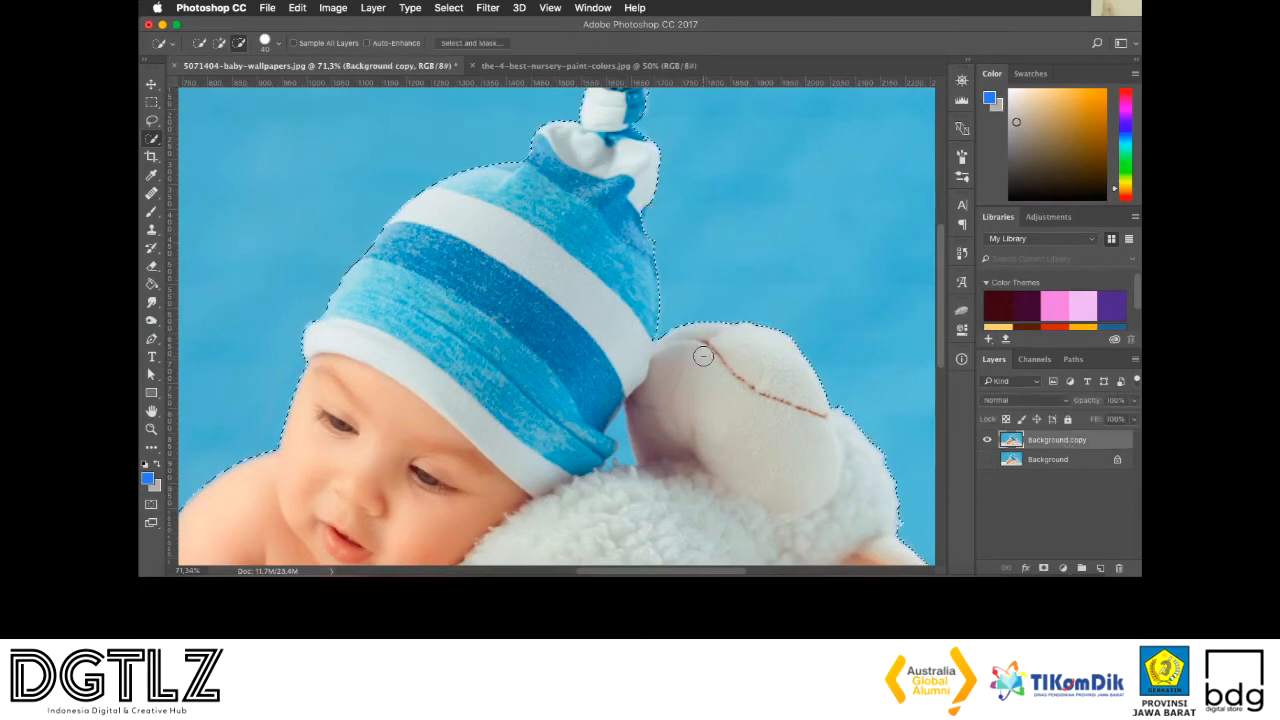
Set the Quick Selection tool to add mode with brush size 20 and check the selection edge around the baby and toy lamb
scroll(700, 350, down, 1)
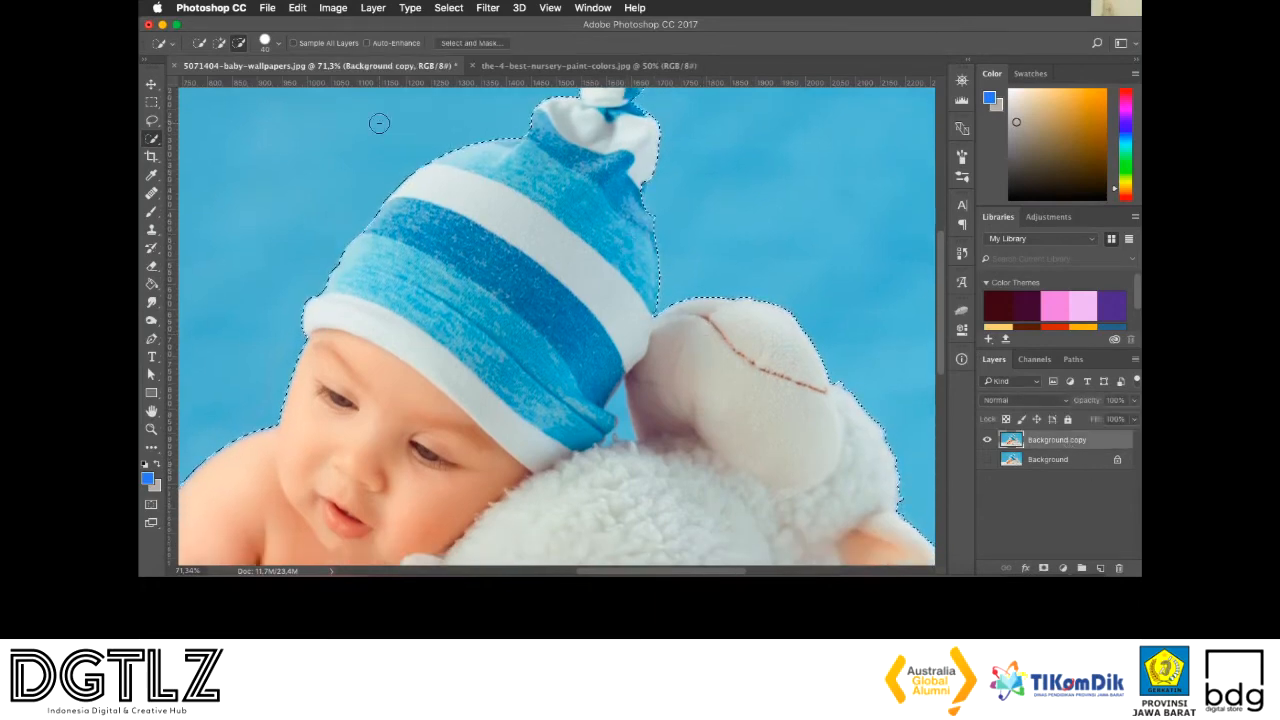
click(219, 43)
key(bracketleft)
key(bracketleft)
scroll(700, 246, down, 3)
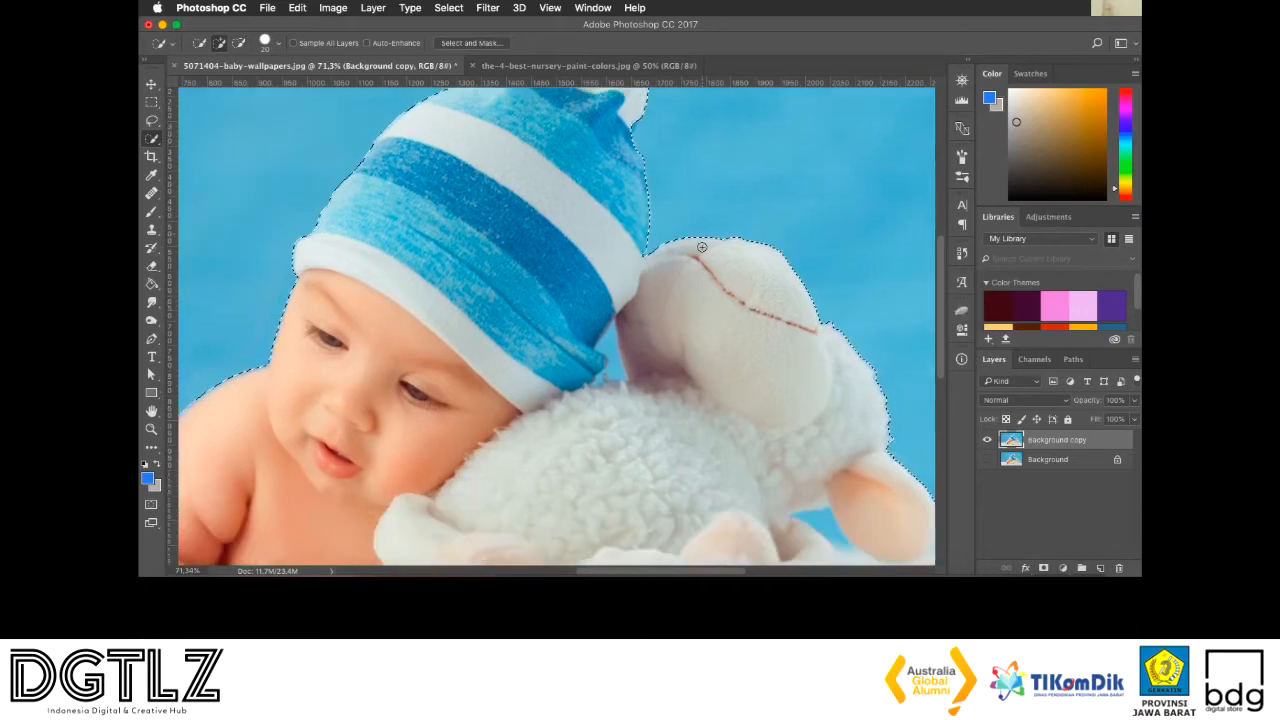
scroll(702, 246, right, 4)
scroll(702, 246, down, 3)
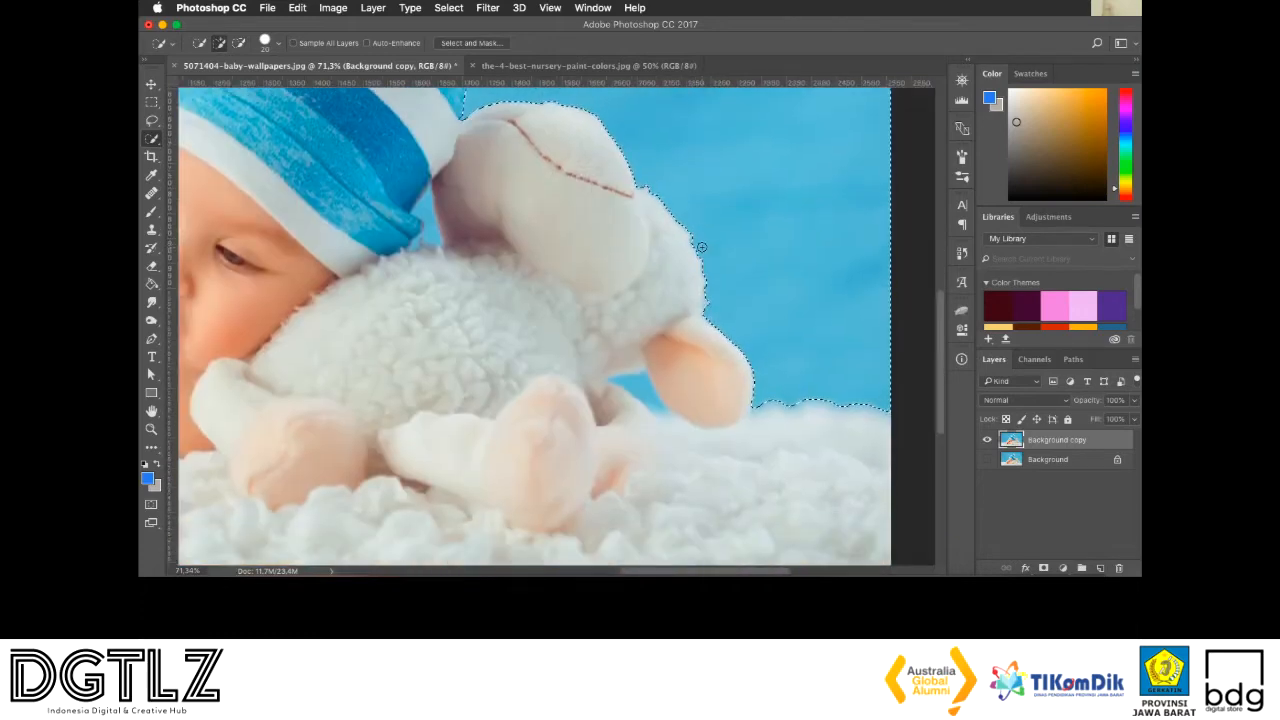
scroll(701, 246, left, 6)
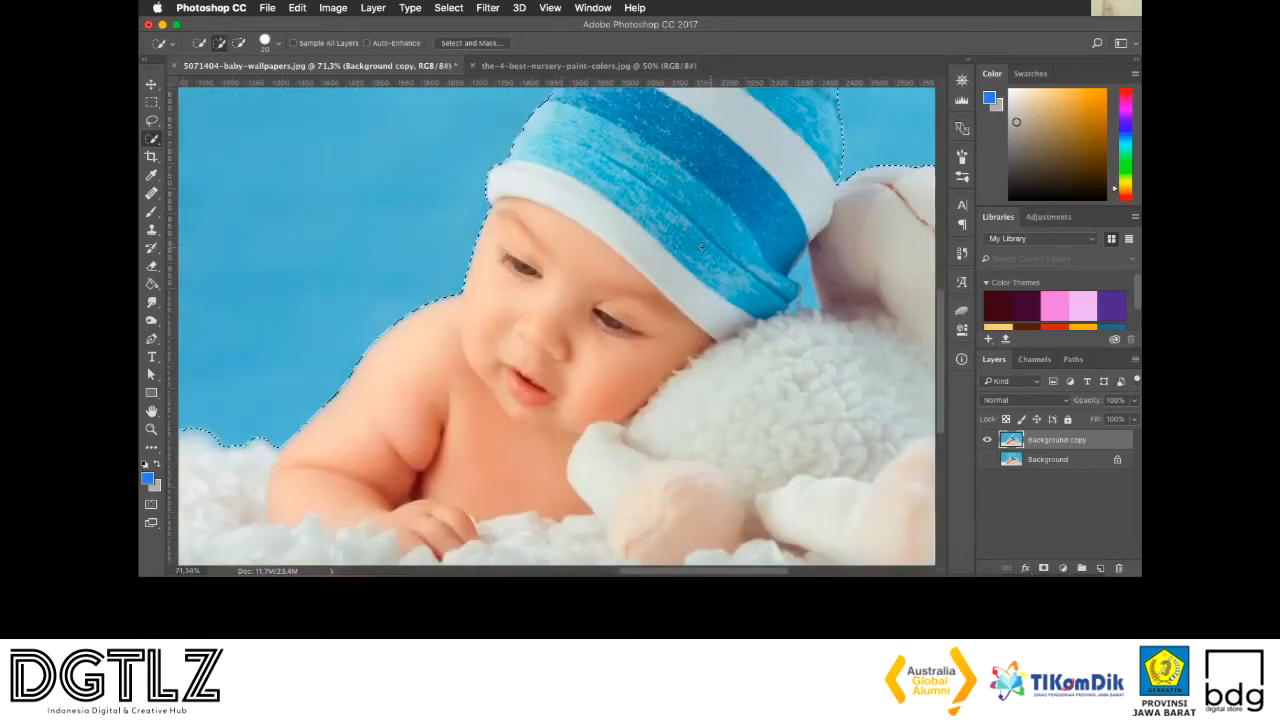
Invert the selection and copy the baby, toy lamb and white blanket to a new layer with Layer Via Copy
key(super+minus)
key(super+minus)
key(super+minus)
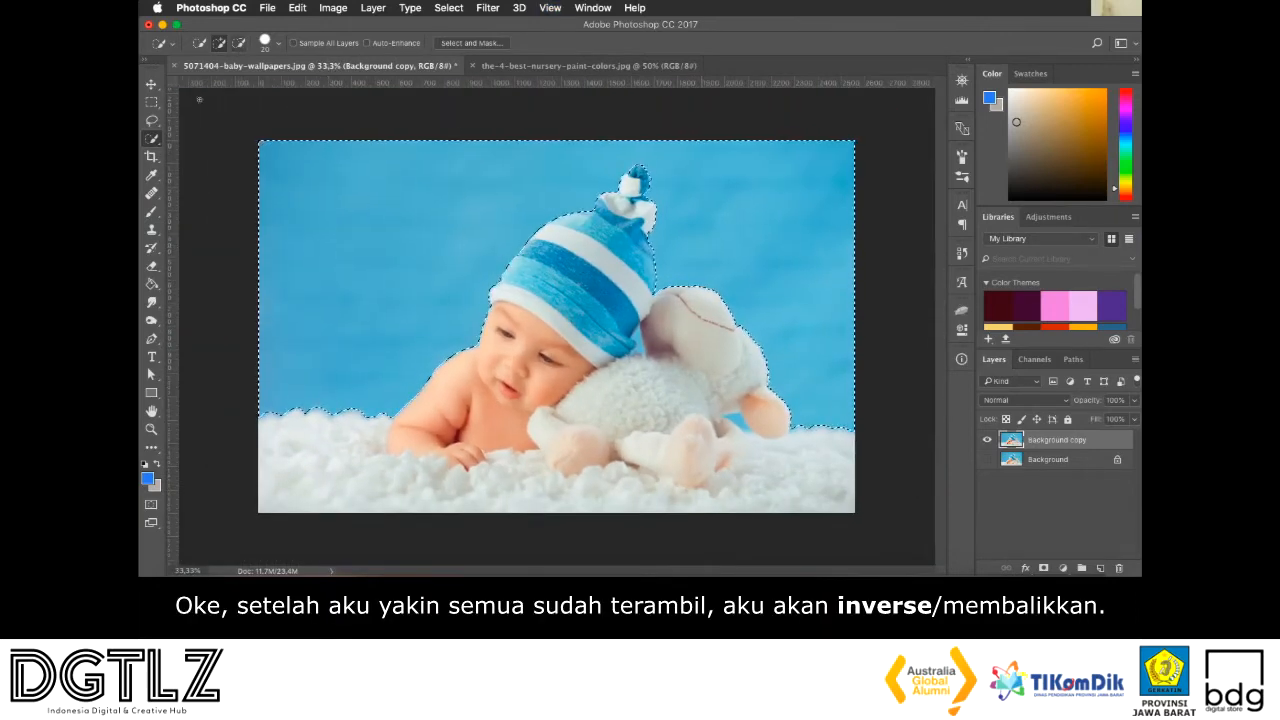
click(155, 145)
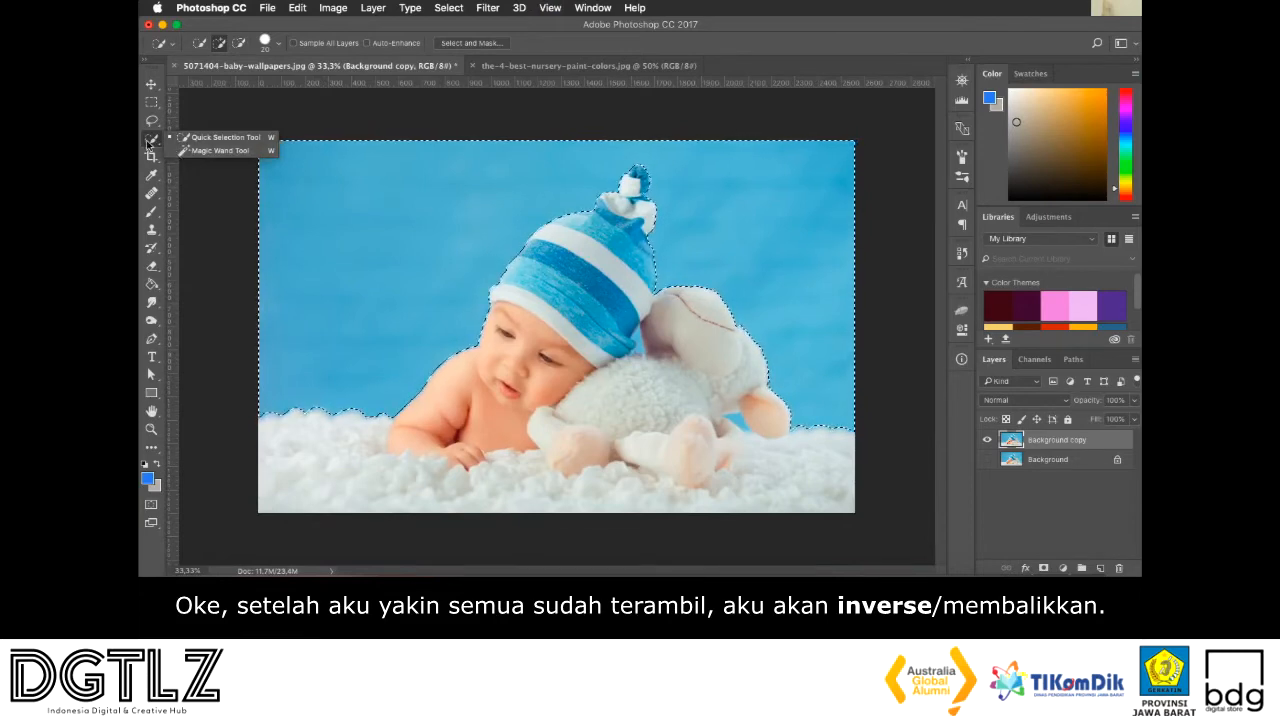
click(149, 144)
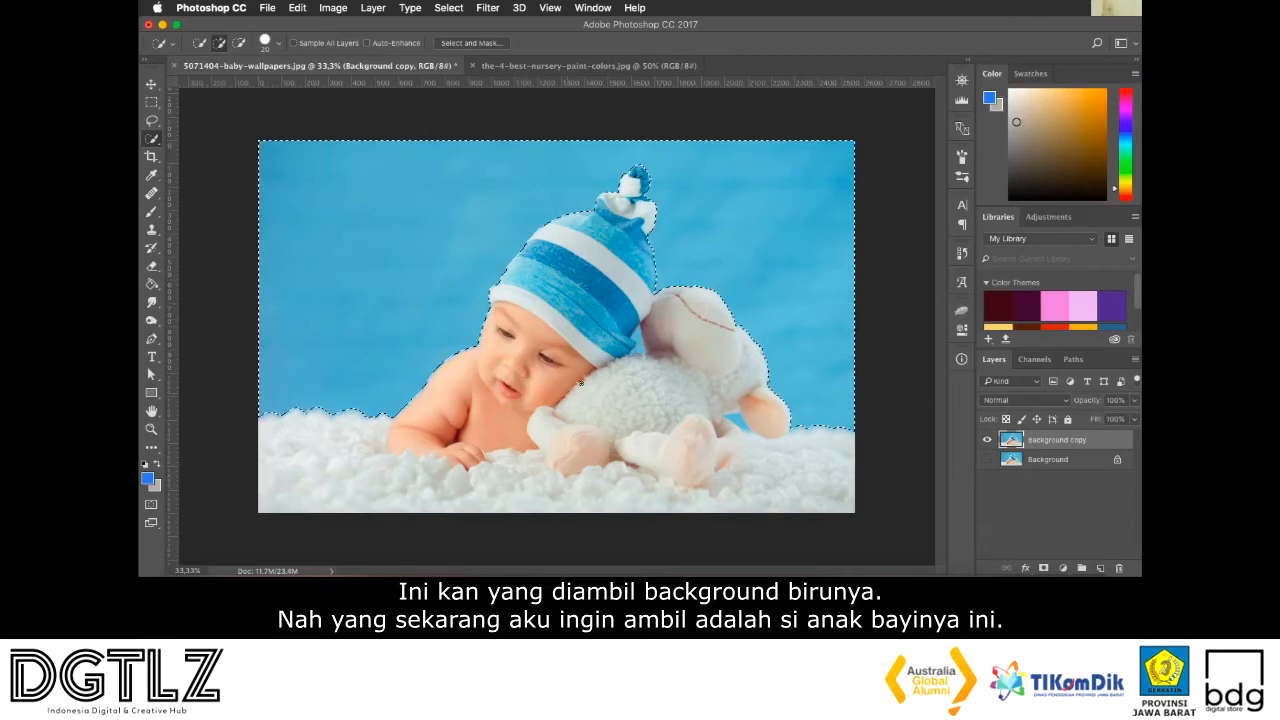
right_click(675, 234)
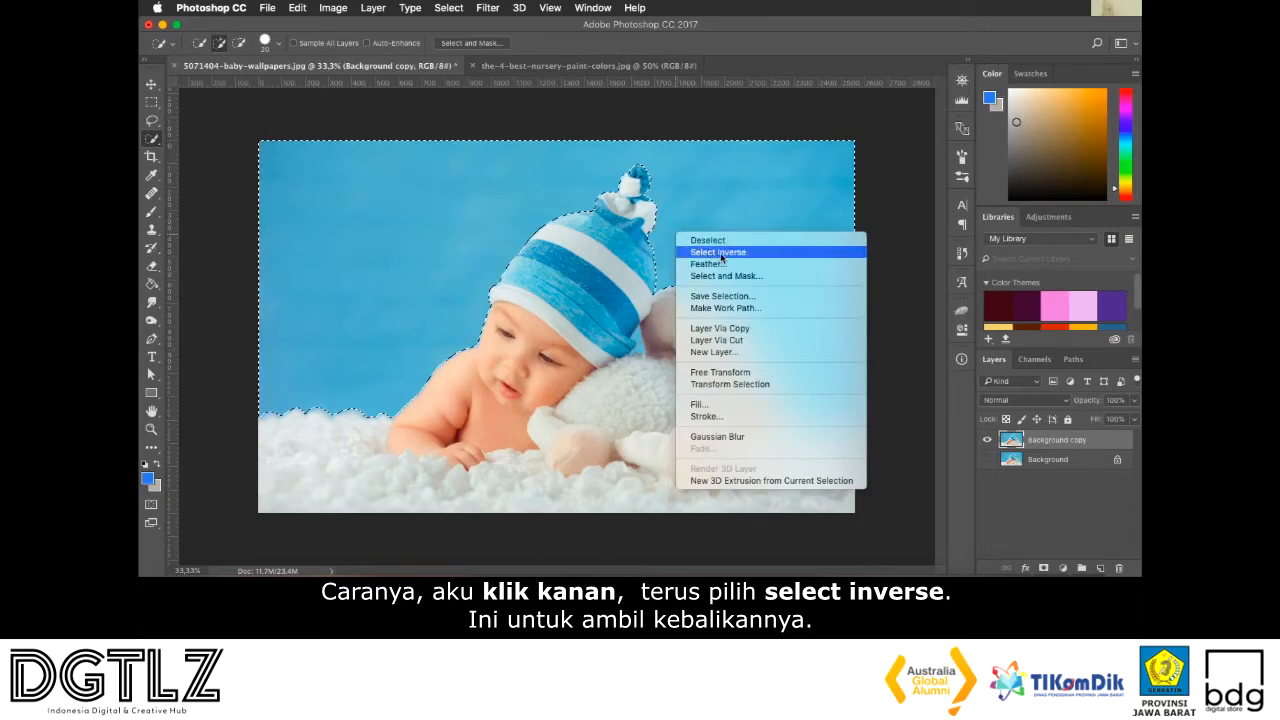
click(722, 258)
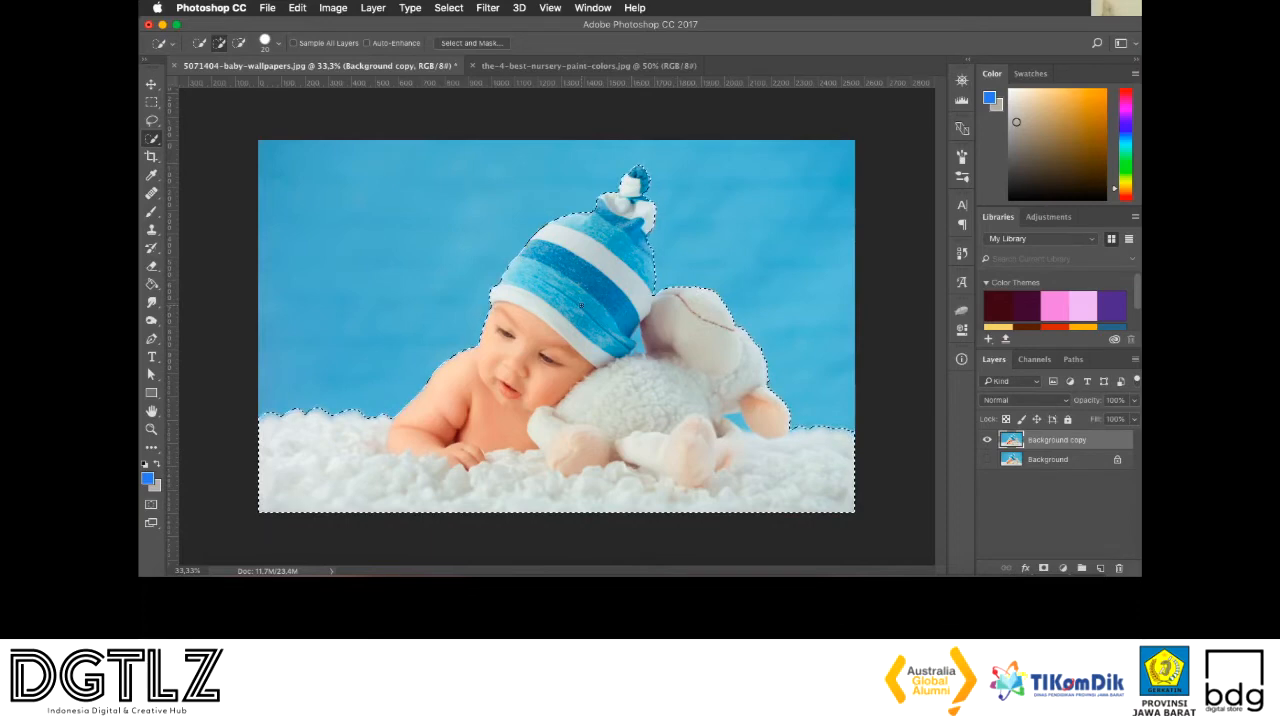
right_click(581, 309)
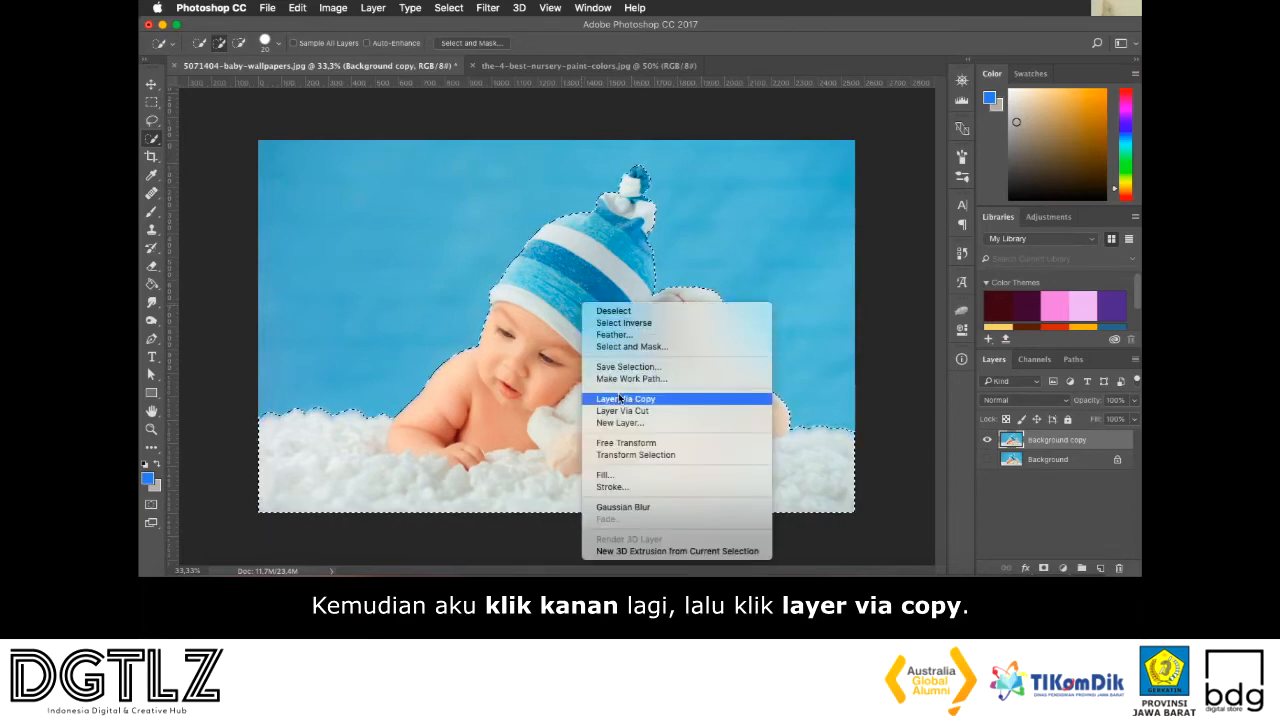
click(673, 400)
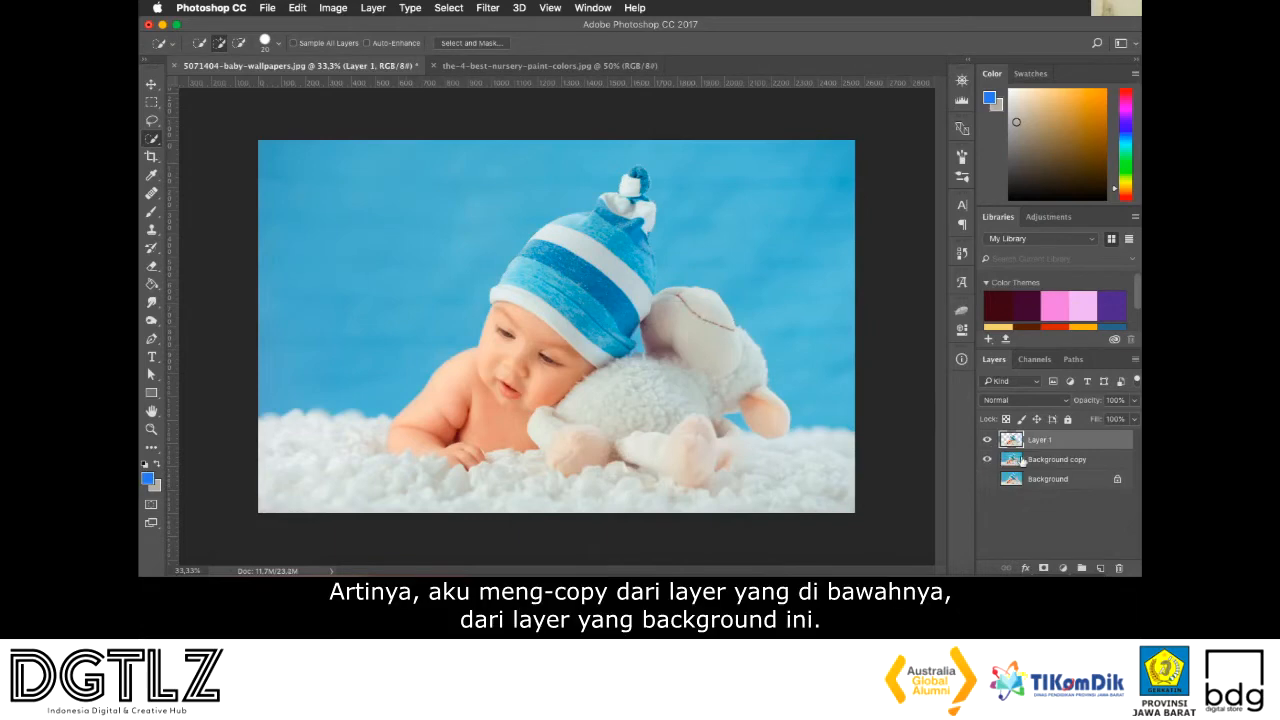
Rename Layer 1, the cut-out of the baby and lamb, as Bayi tidur and hide the Background copy layer
click(1039, 461)
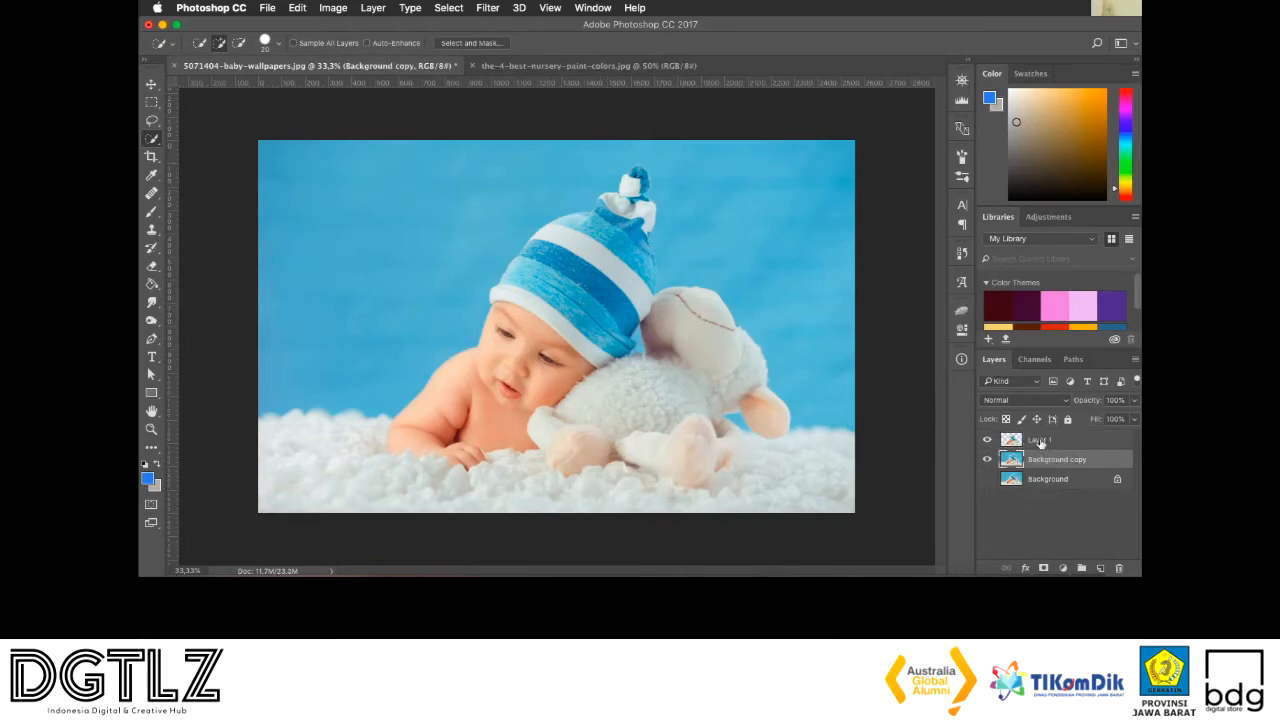
double_click(1039, 440)
text(B)
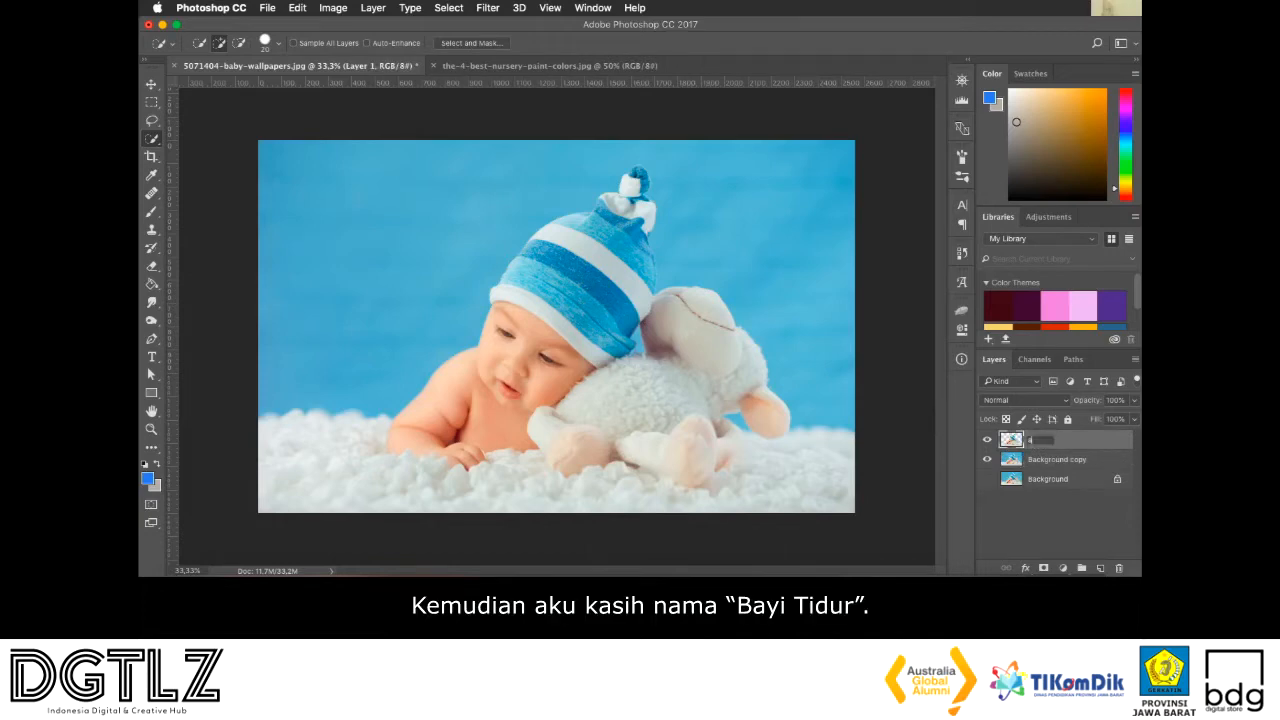
text(ambar Bayi)
key(super+a)
text(Bayi tidur)
key(Return)
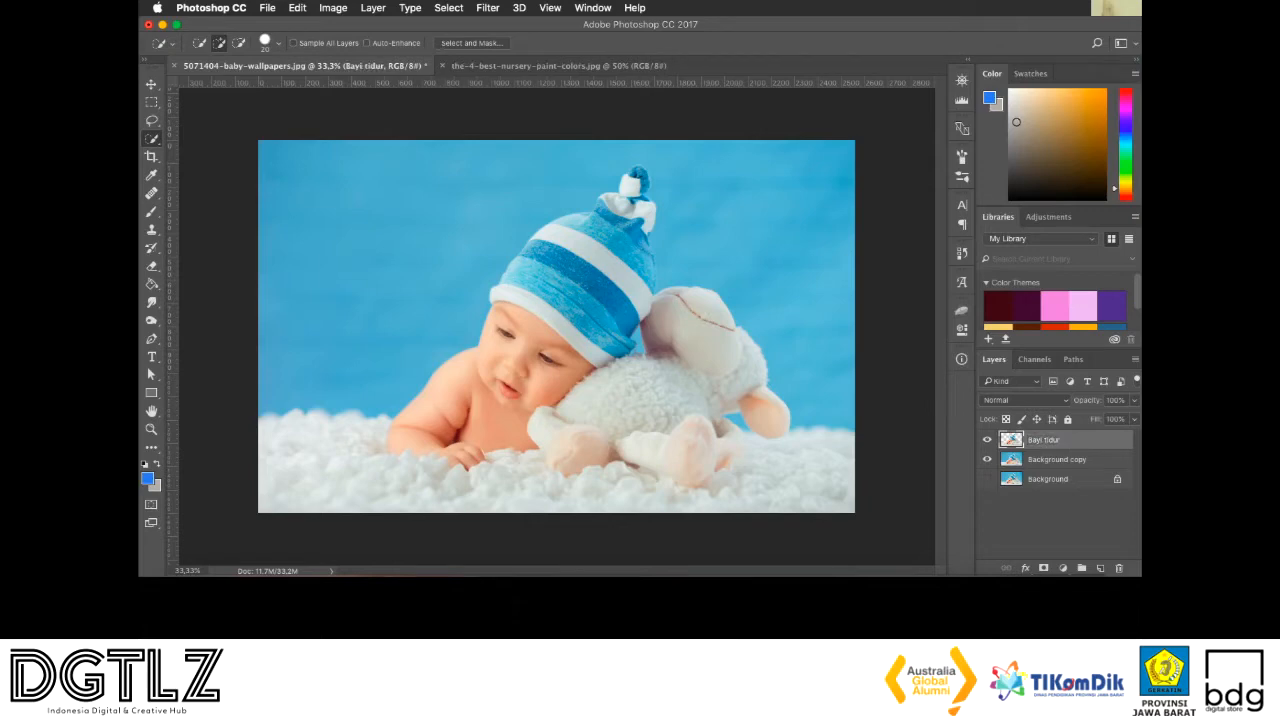
click(987, 460)
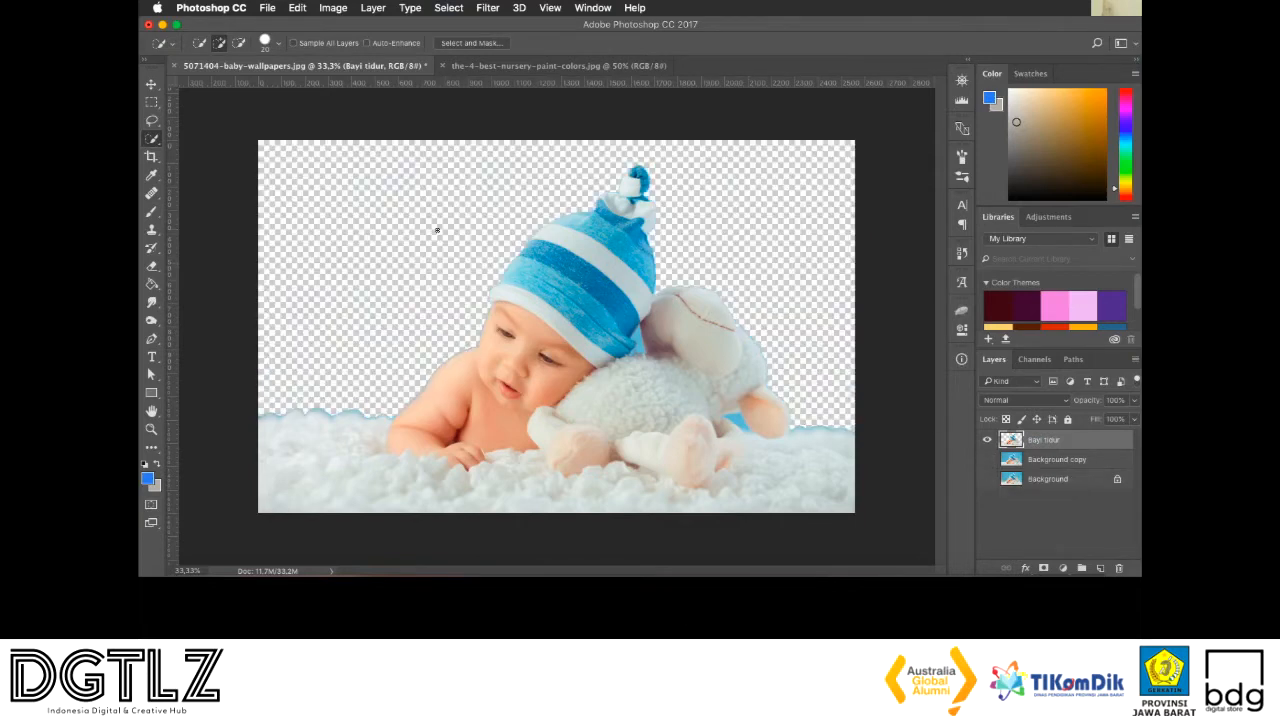
Trace the fluffy blanket's upper edge with a Pen tool path just inside the blue fringe, from the image's left border to the baby's arm
scroll(369, 270, up, 3)
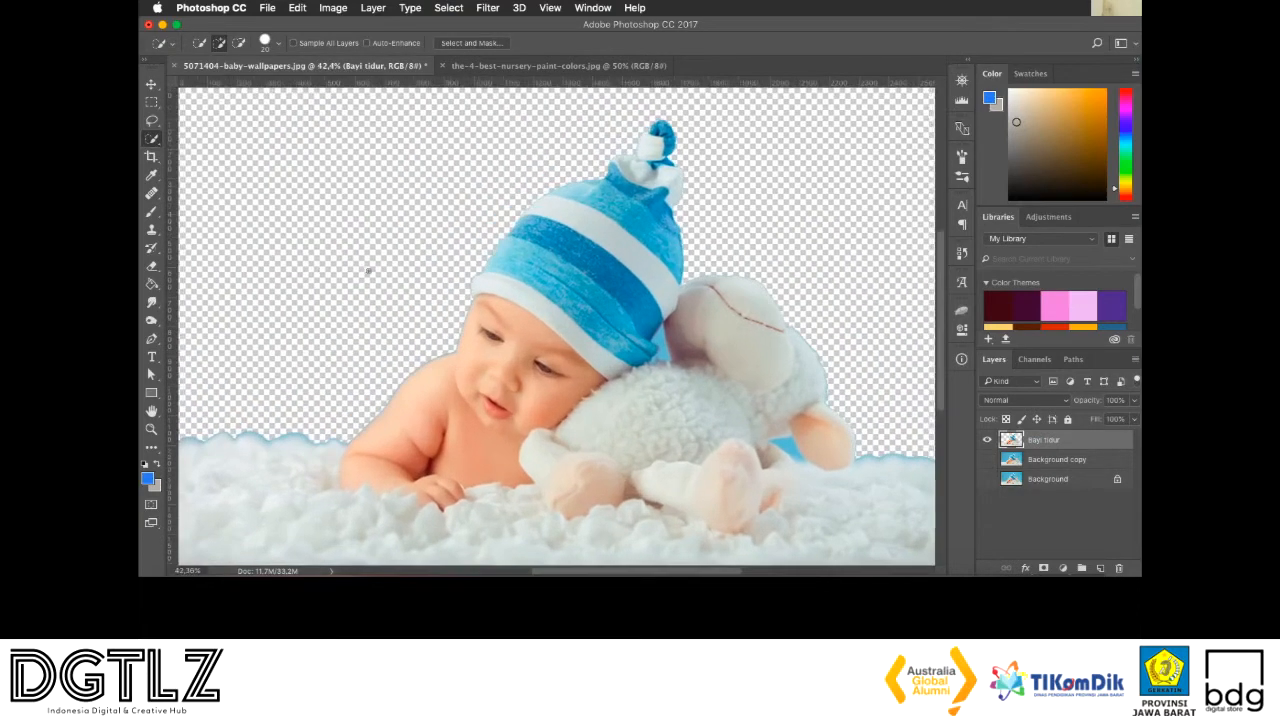
scroll(369, 270, left, 3)
scroll(369, 270, up, 2)
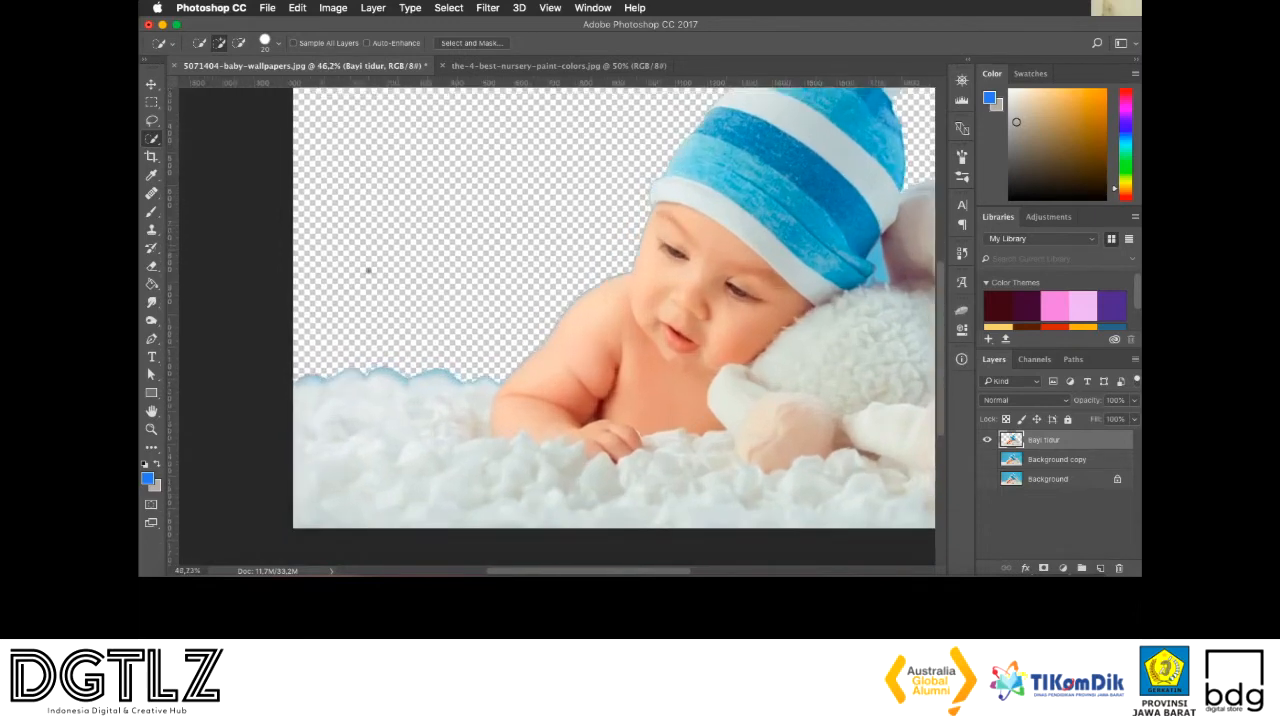
scroll(369, 270, up, 2)
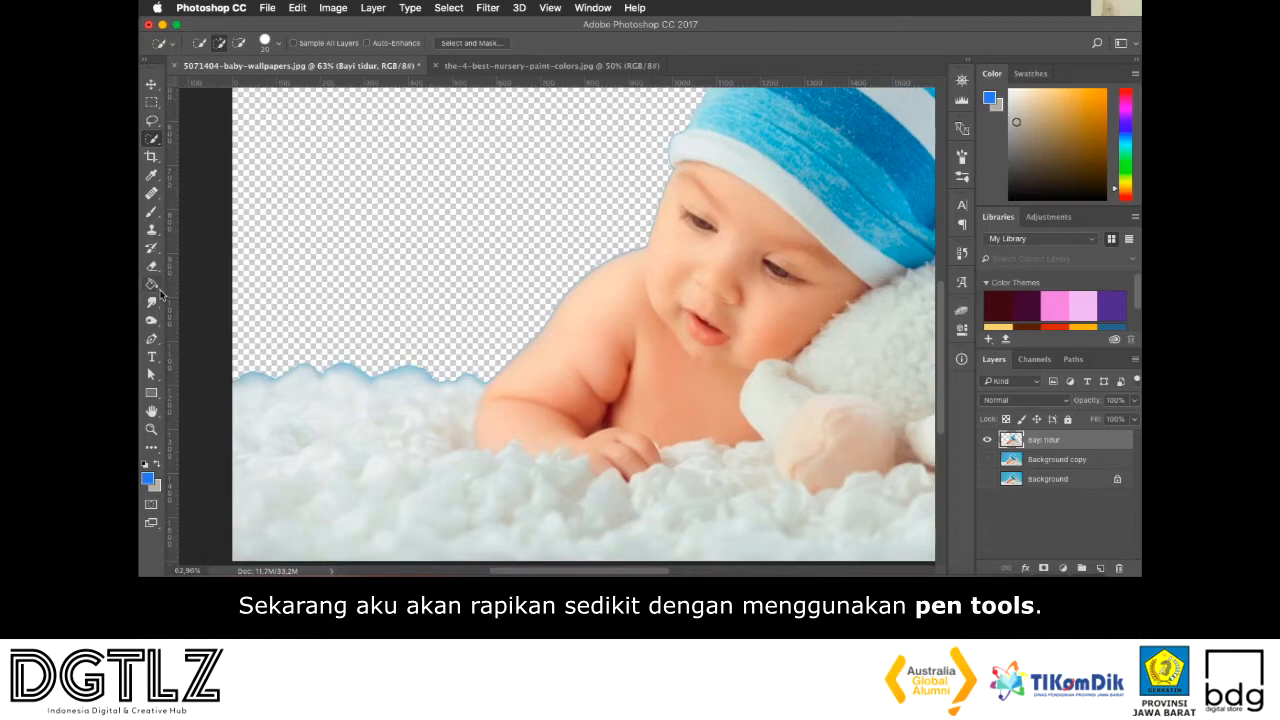
click(152, 339)
scroll(308, 360, down, 1)
scroll(308, 360, up, 6)
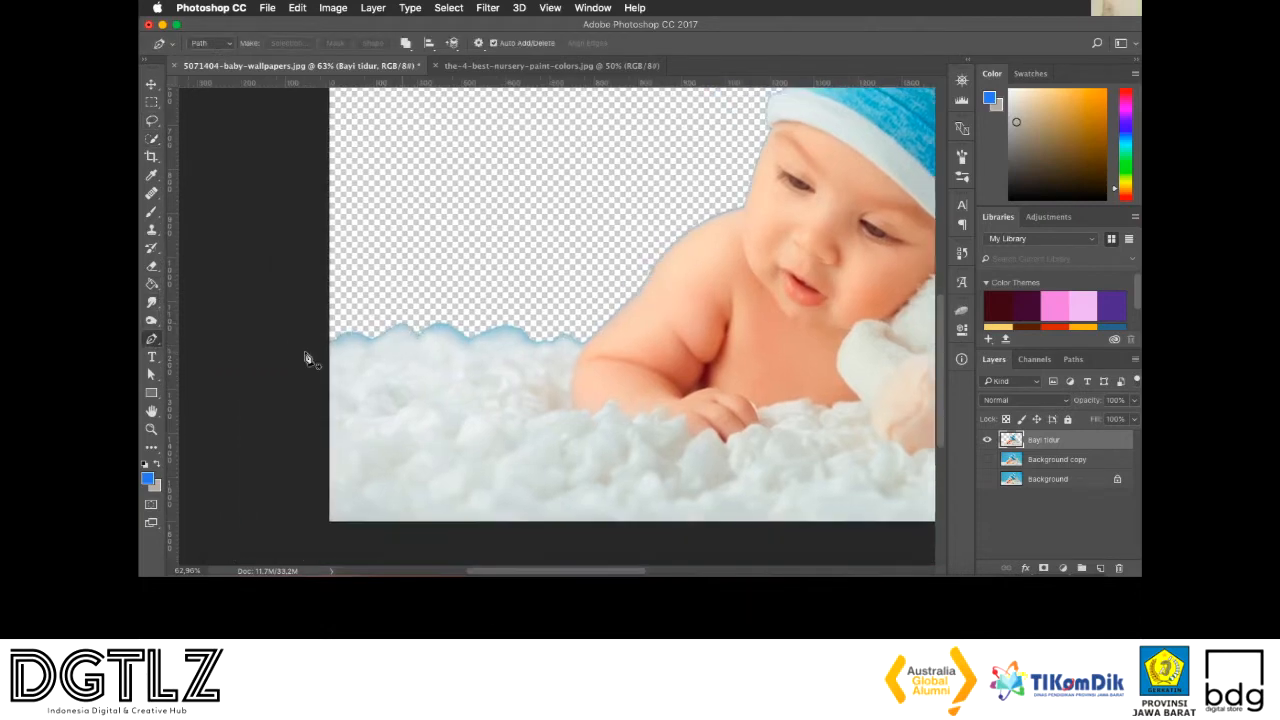
scroll(308, 360, down, 1)
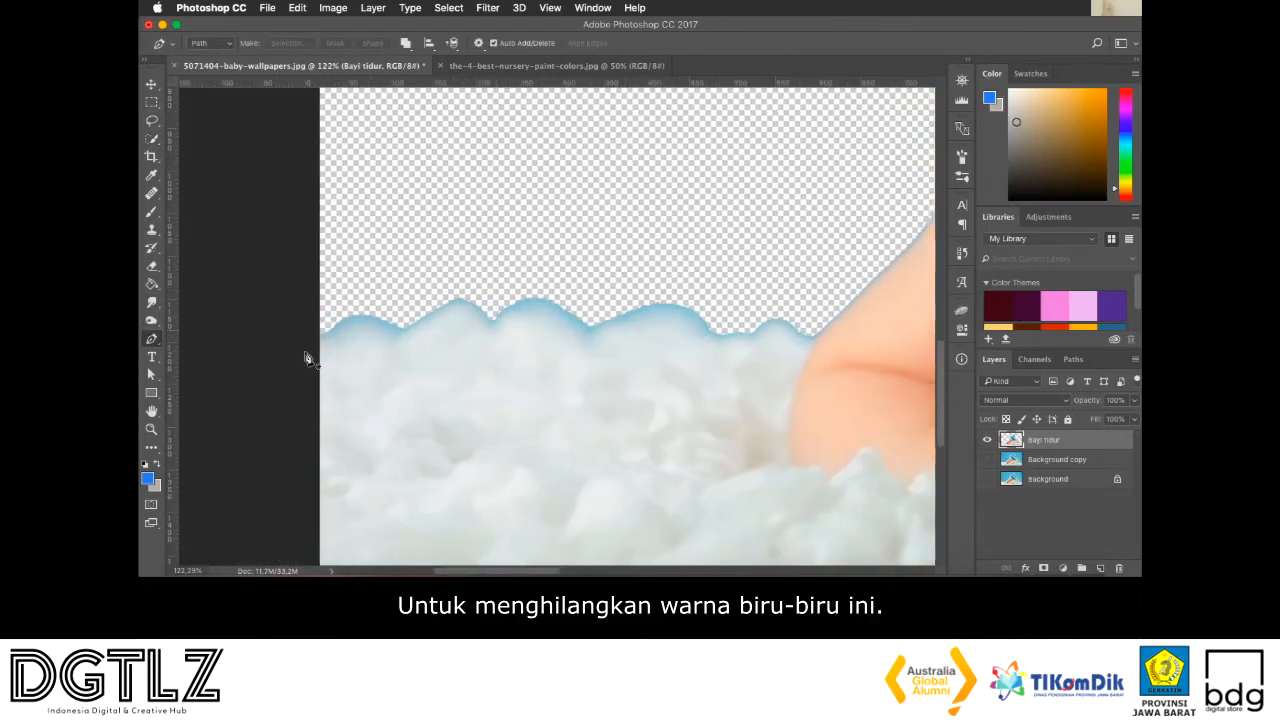
click(329, 340)
drag(362, 320, 431, 339)
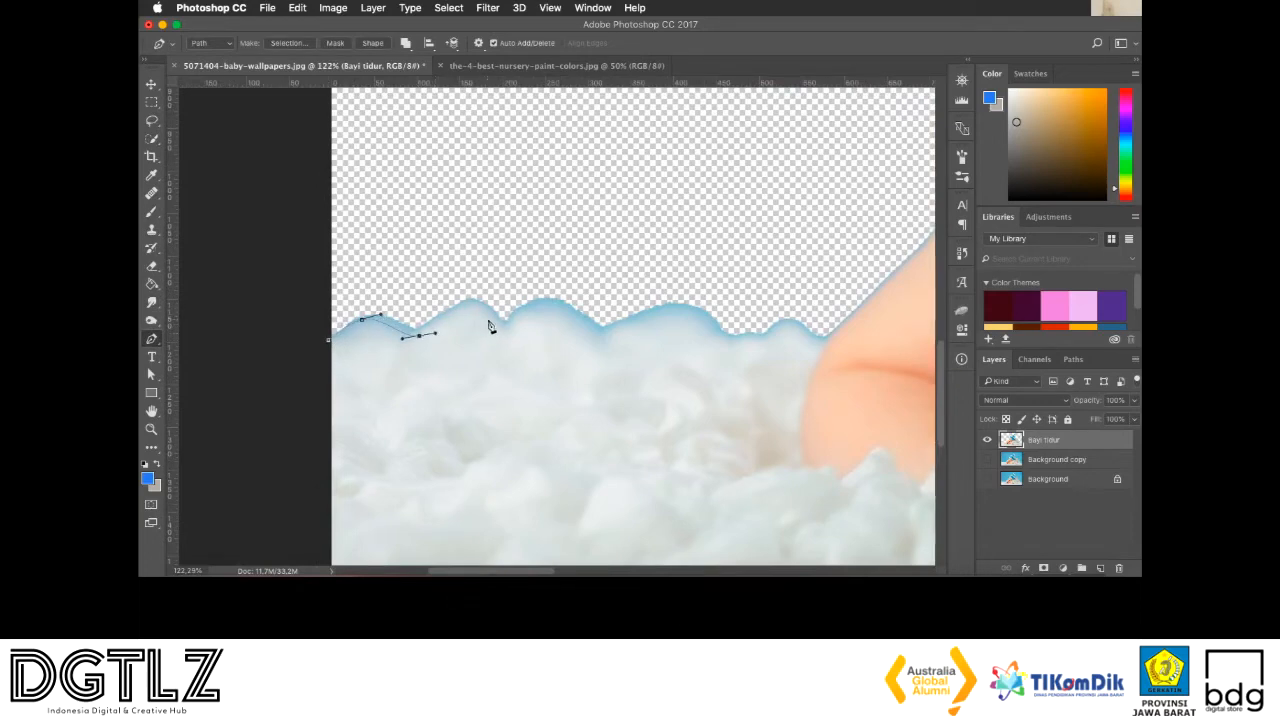
drag(493, 322, 600, 318)
key(super+z)
drag(518, 327, 634, 370)
drag(665, 314, 826, 351)
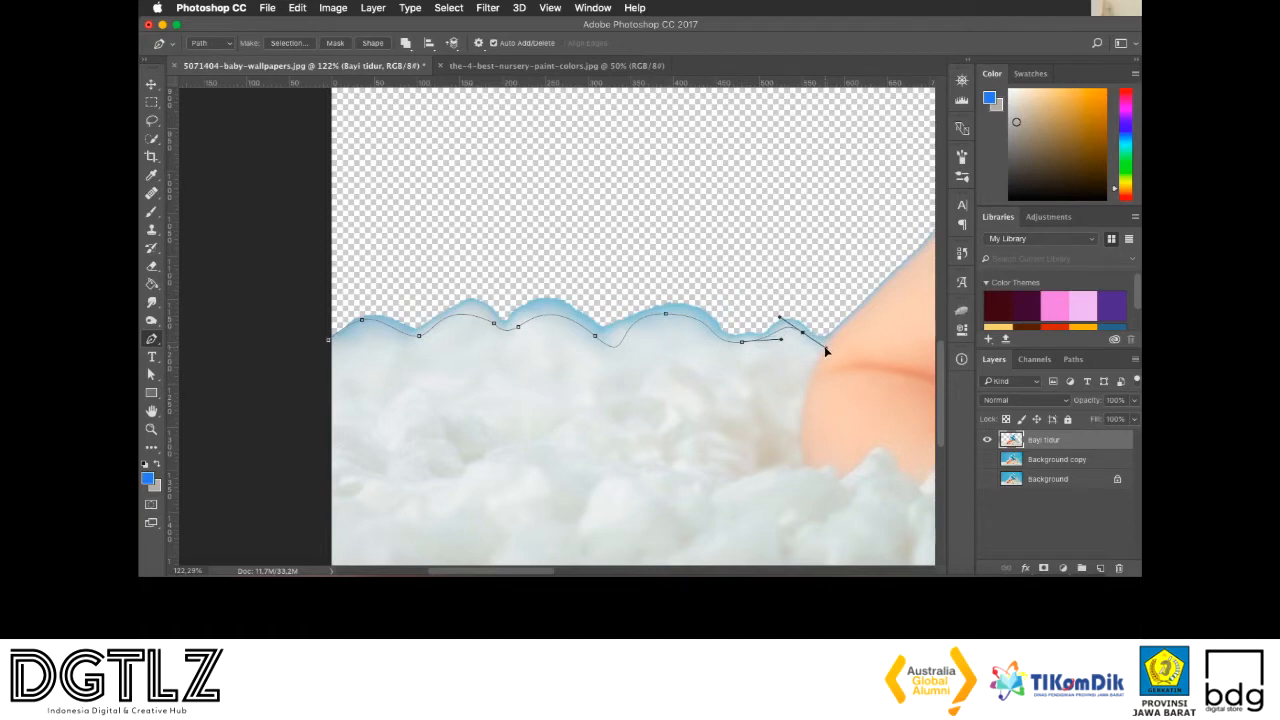
click(828, 343)
Continue the path up the baby's arm and shoulder to the neck, and close it through the empty area beyond the canvas's left border
scroll(800, 289, right, 5)
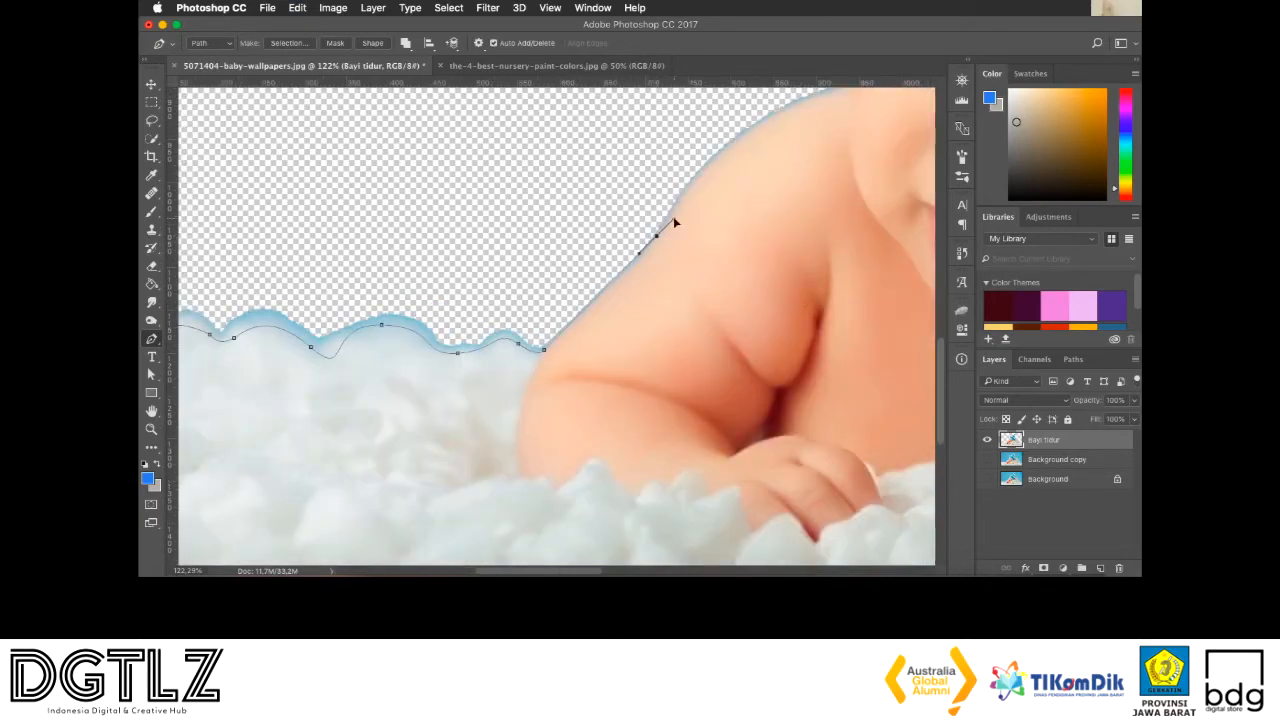
scroll(673, 220, right, 3)
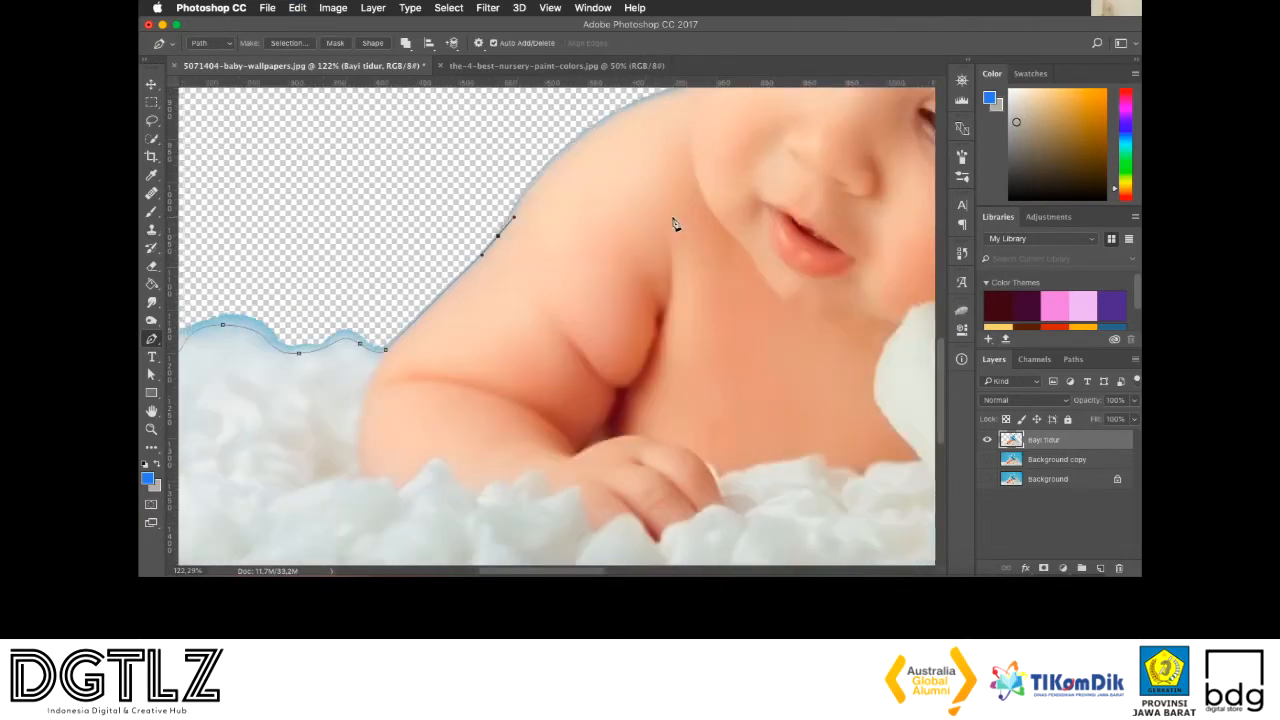
scroll(673, 220, up, 1)
drag(694, 130, 830, 96)
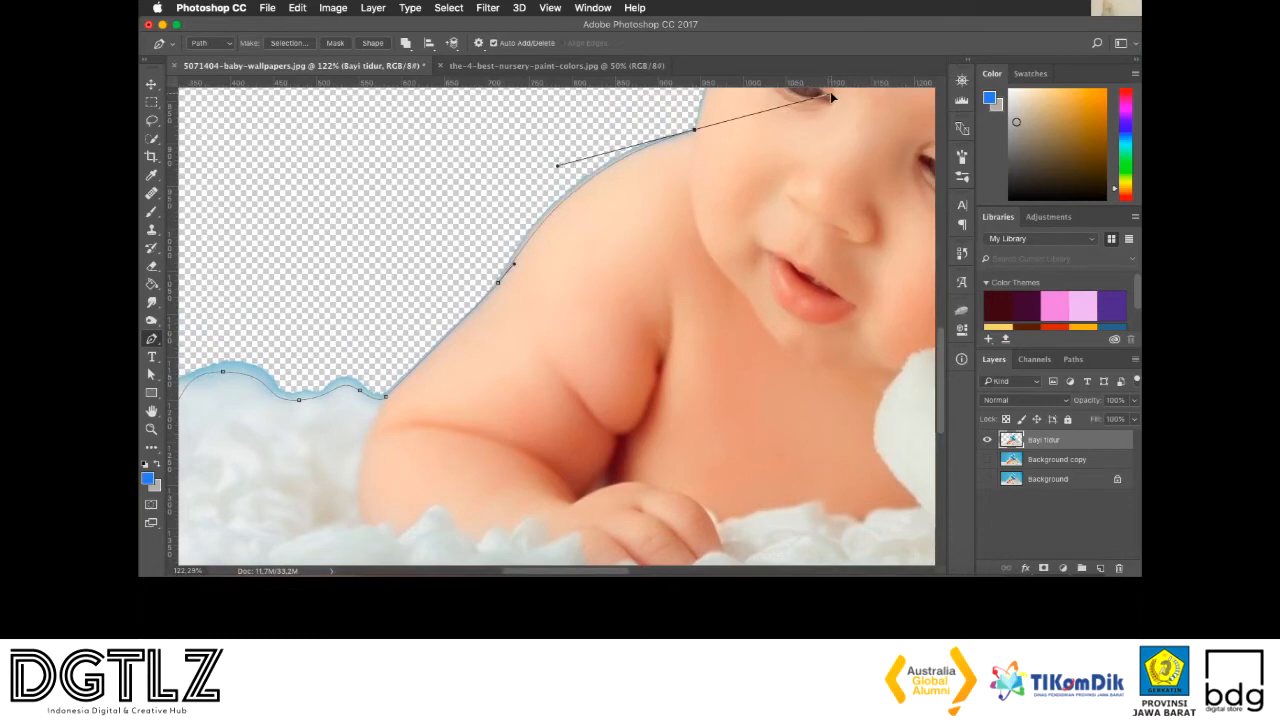
alt+click(697, 135)
scroll(510, 147, down, 2)
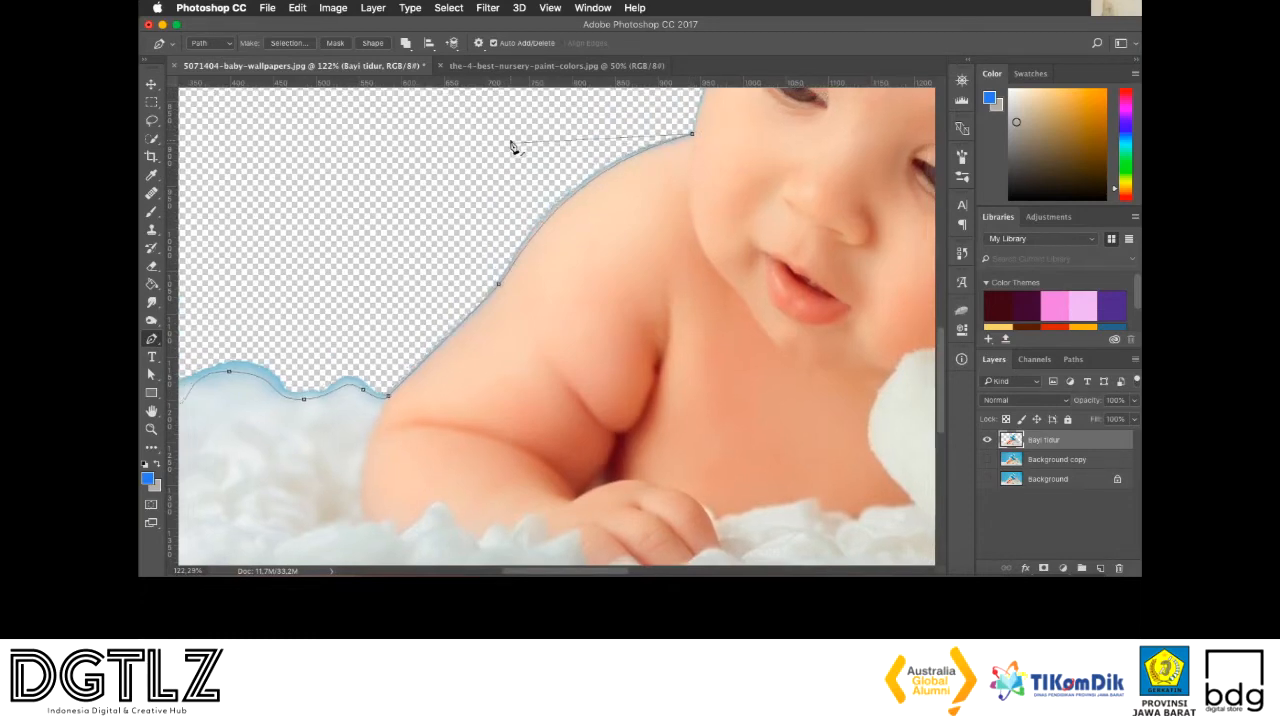
scroll(512, 145, down, 1)
scroll(514, 143, left, 5)
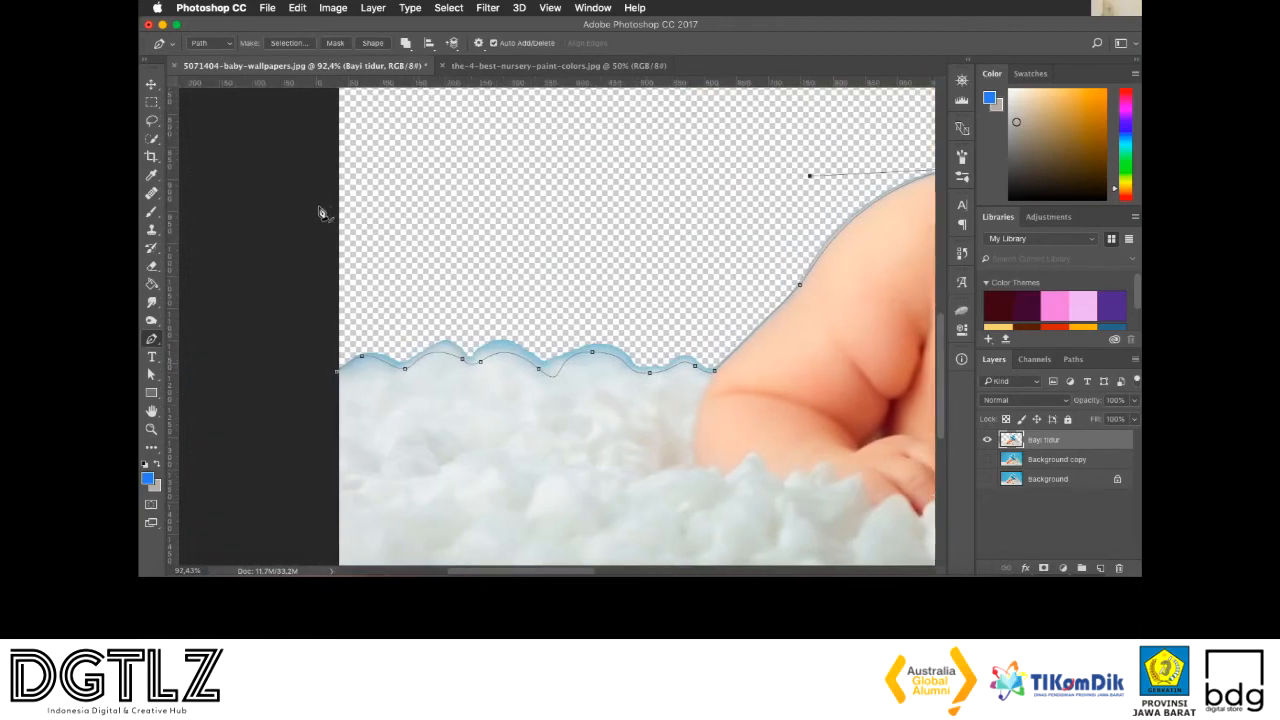
scroll(374, 205, left, 4)
click(374, 203)
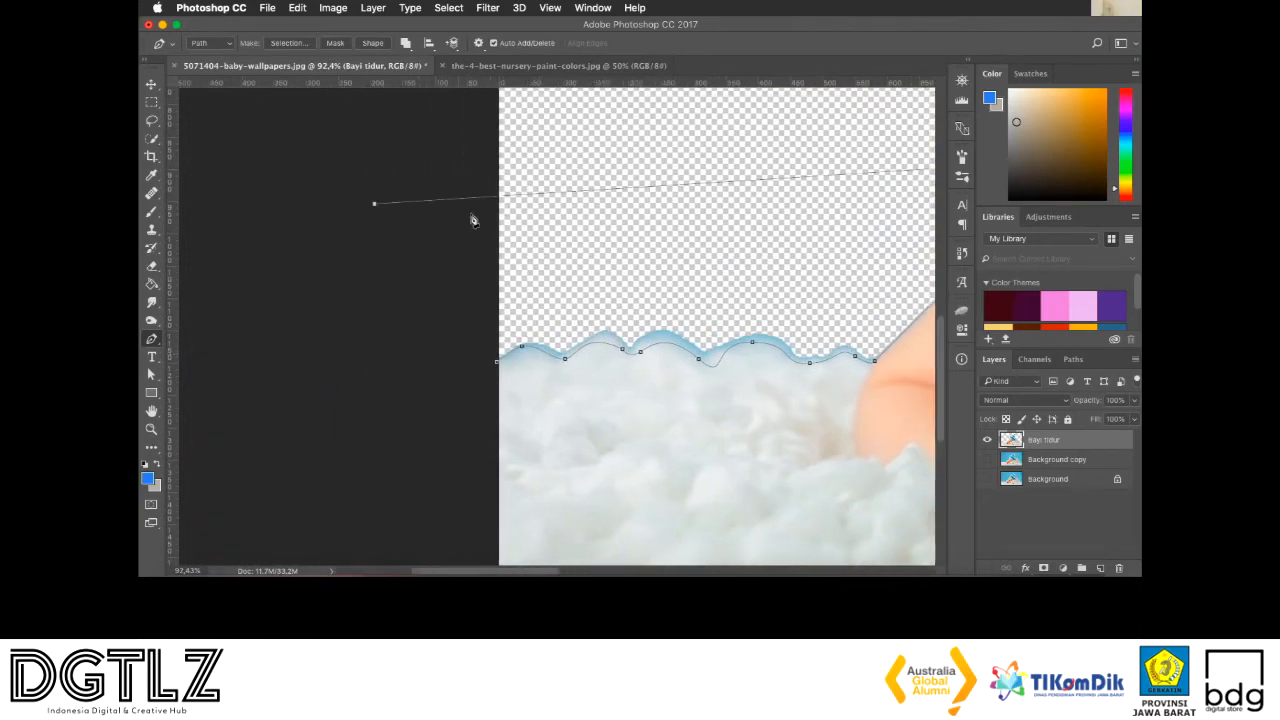
click(496, 362)
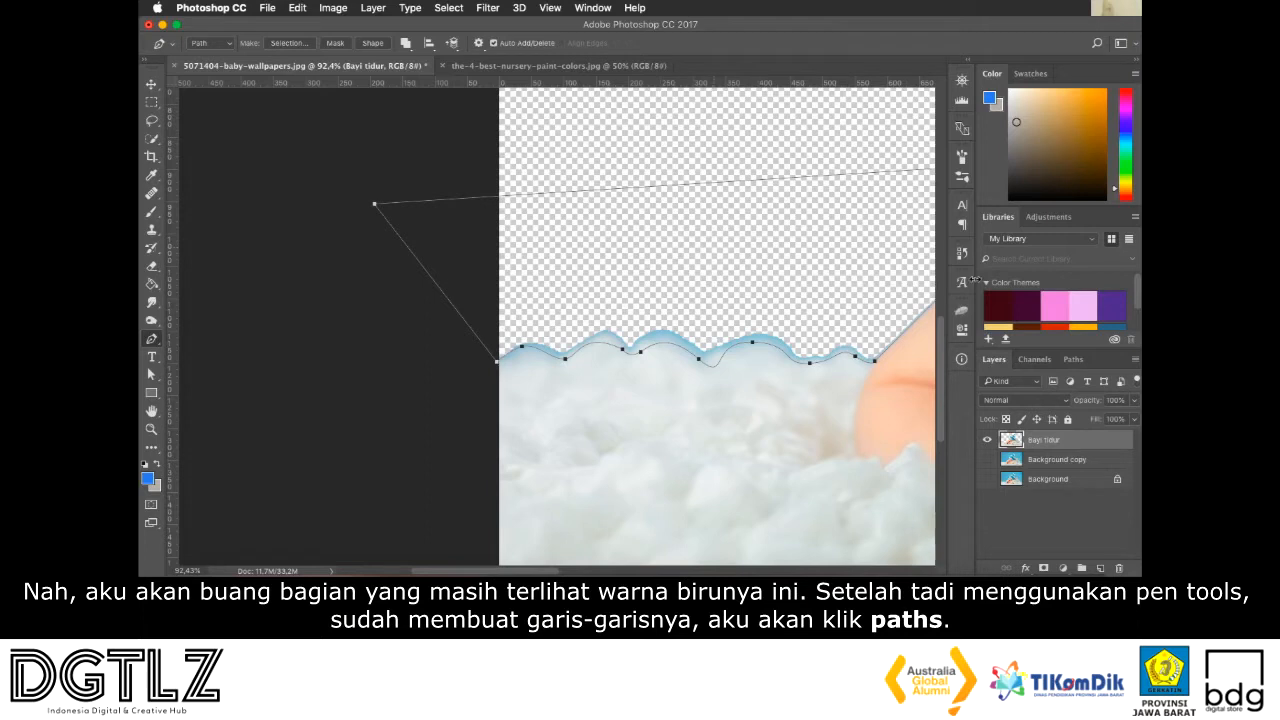
Load the work path as a selection, delete the blue fringe inside it from the Bayi tidur layer, and deselect
click(1073, 361)
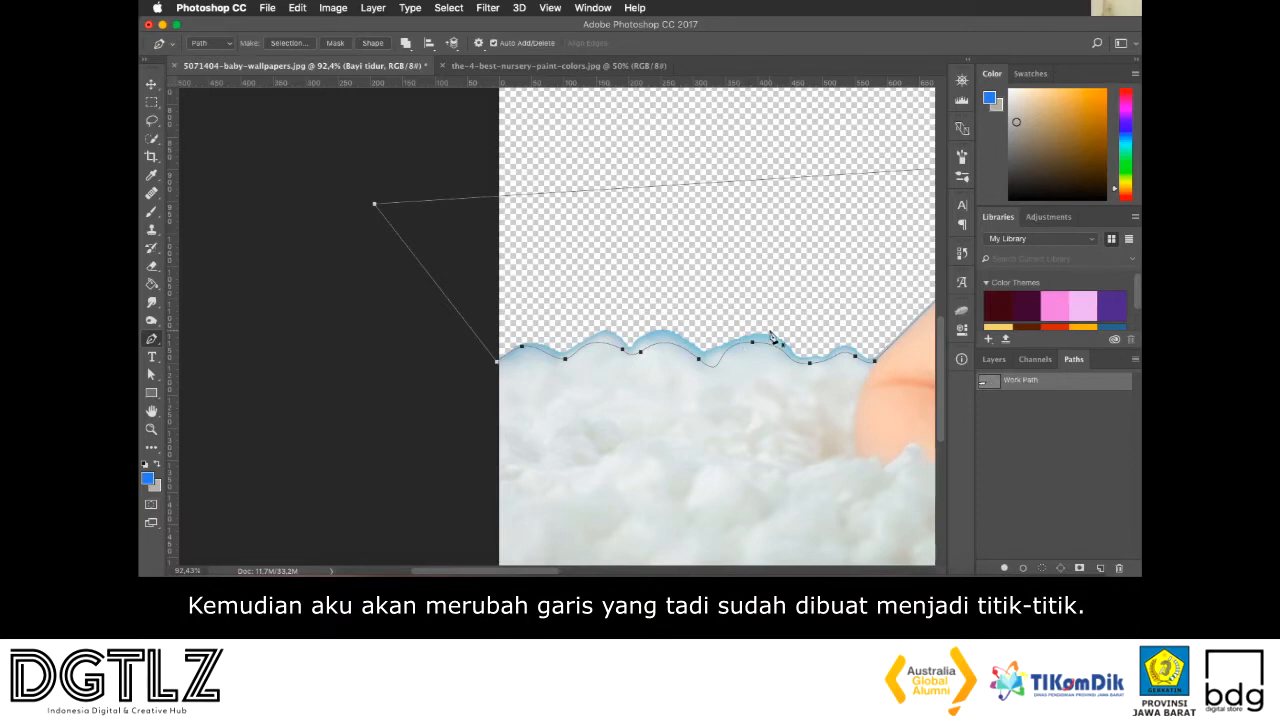
ctrl+click(1010, 384)
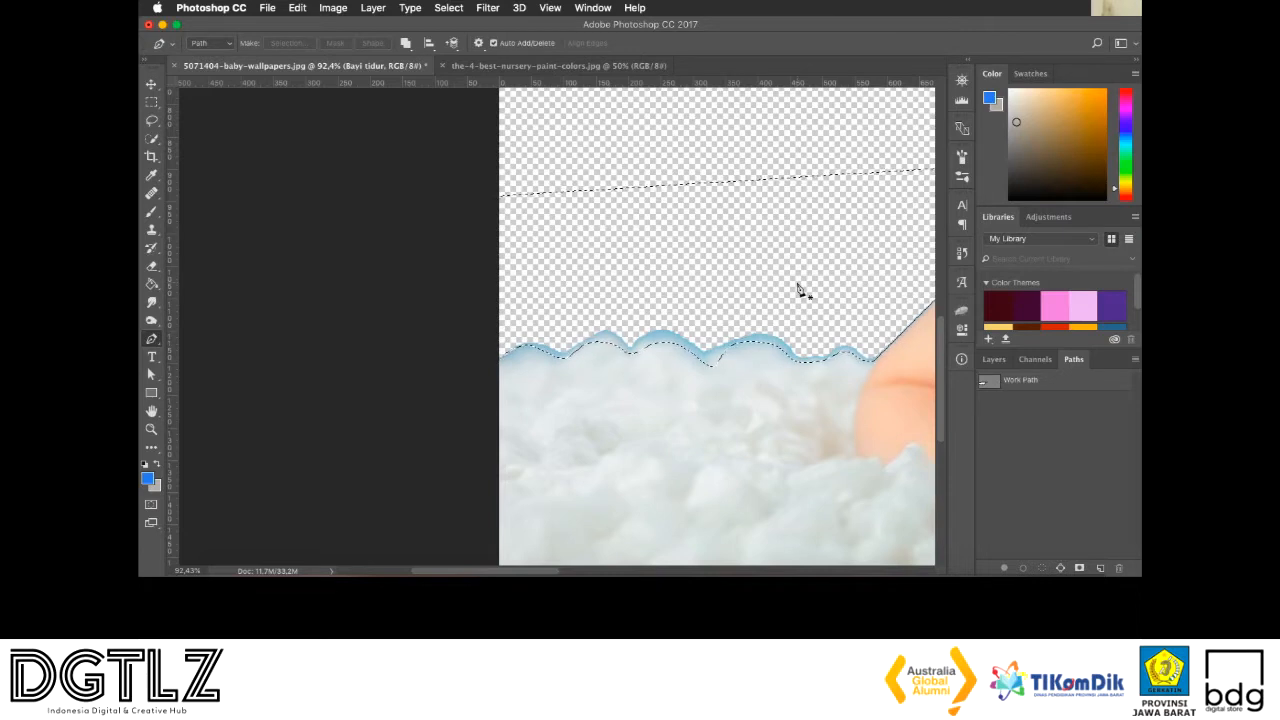
key(Delete)
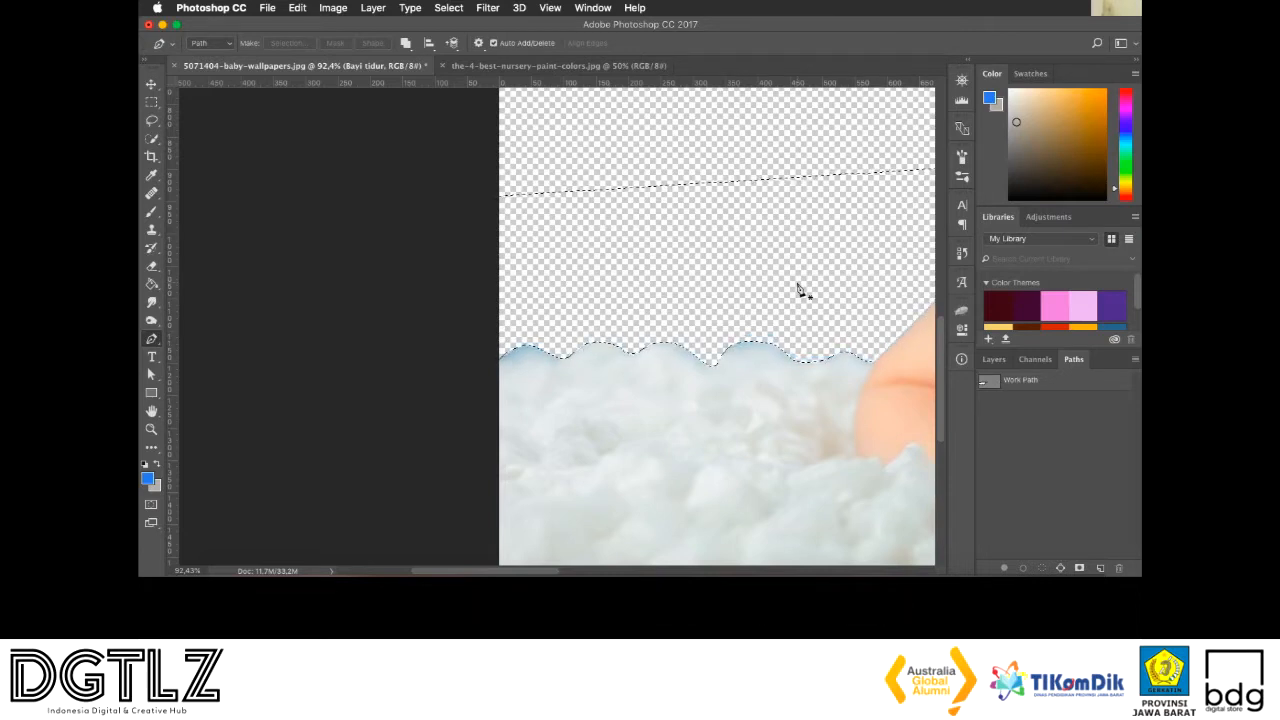
key(ctrl+d)
Outline the leftover blue fringe on the blanket's leftmost bump with a closed pen path, load it as a selection to clear the fringe, and deselect
scroll(800, 290, left, 4)
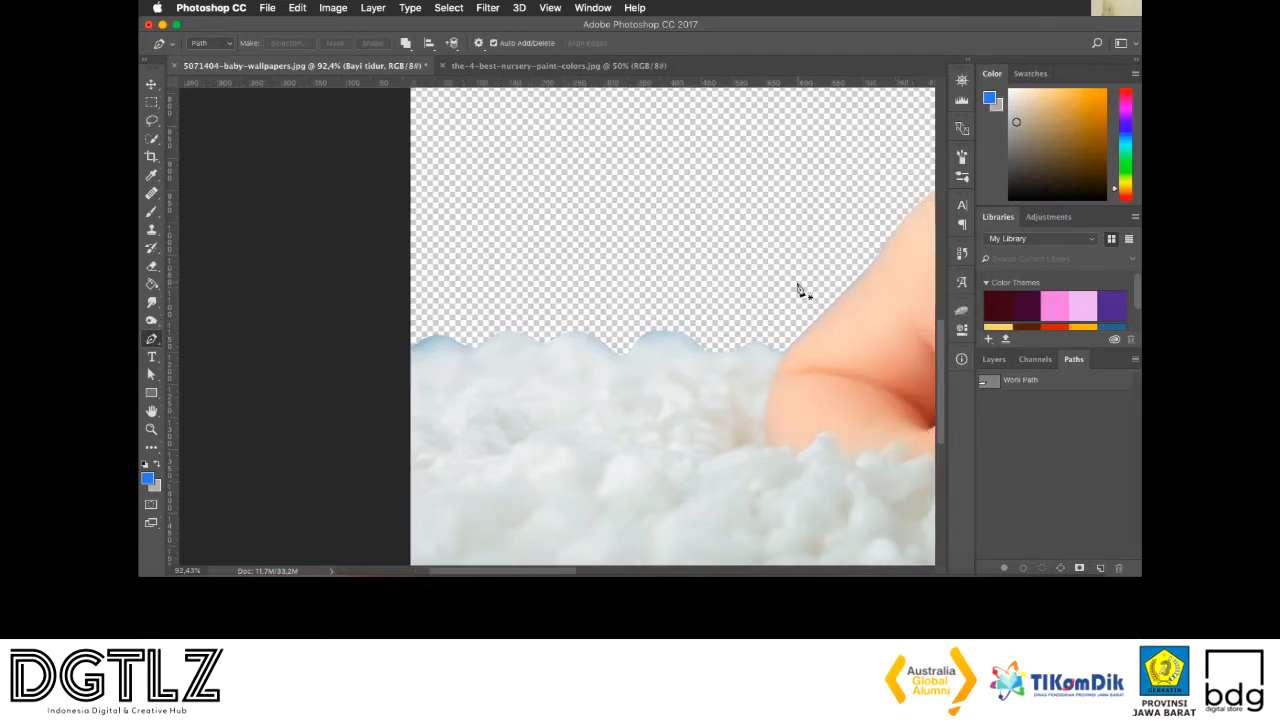
scroll(595, 278, down, 3)
scroll(595, 278, right, 1)
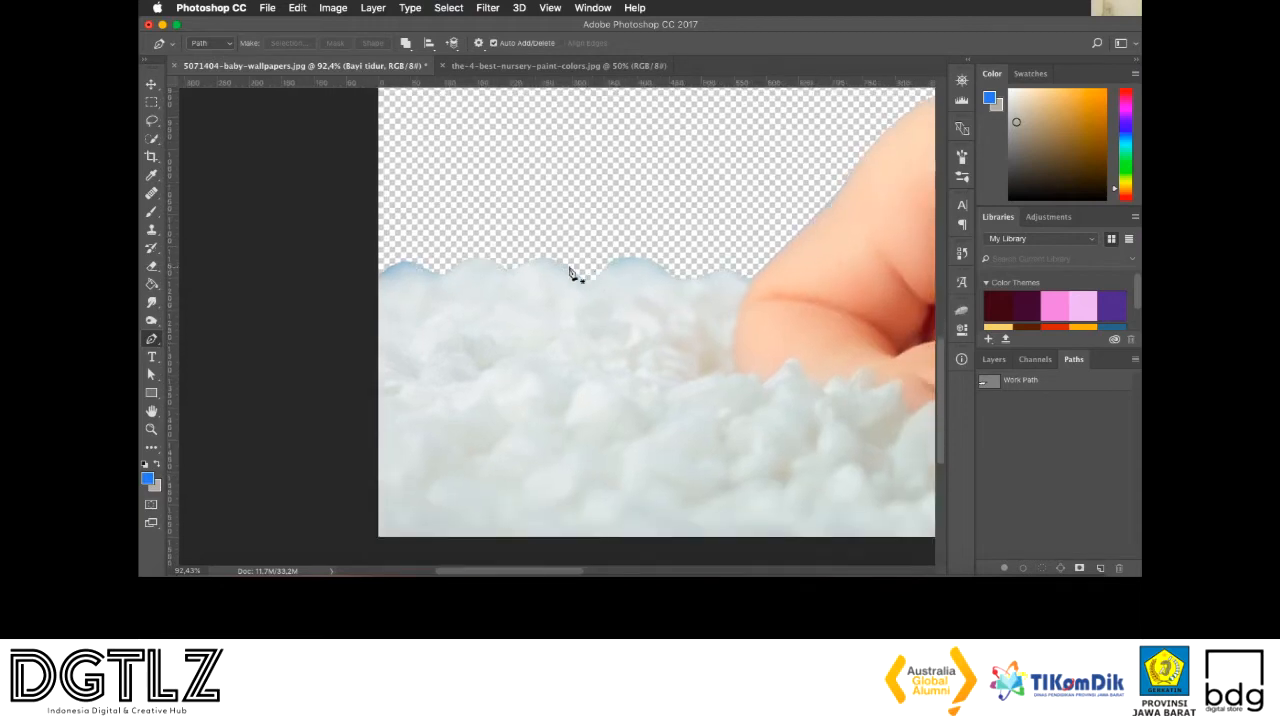
click(376, 282)
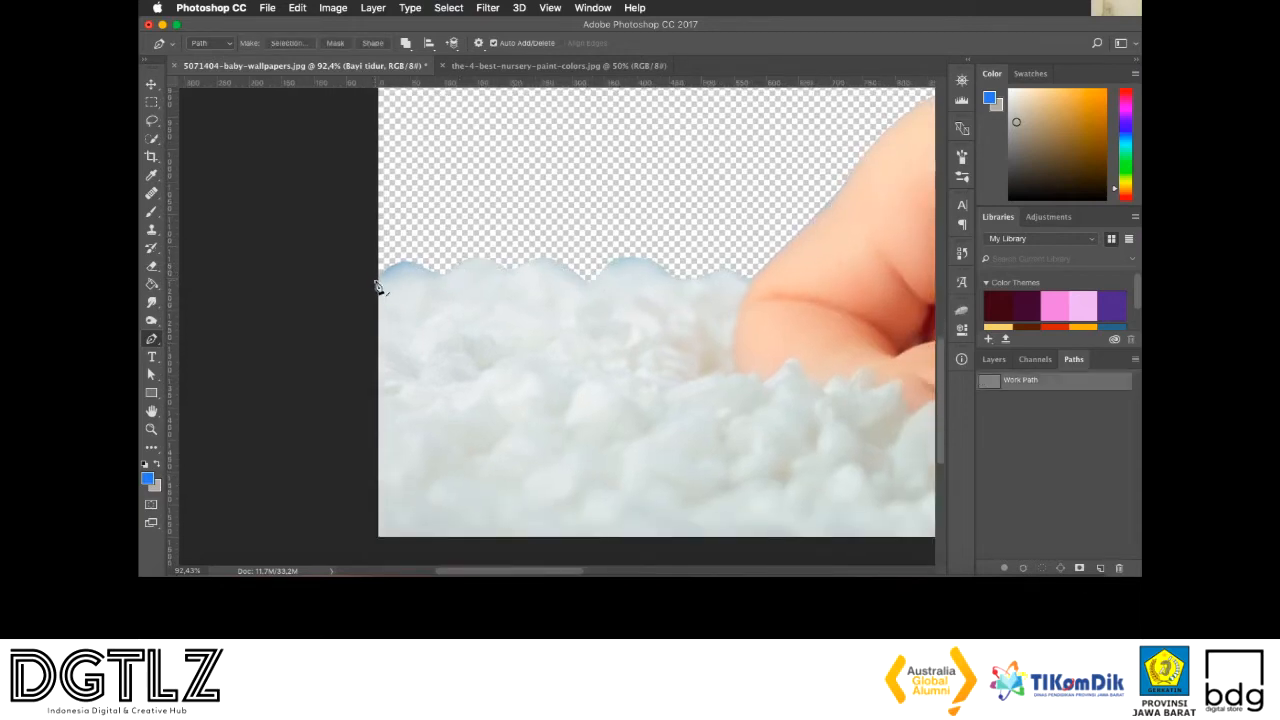
drag(434, 276, 469, 301)
key(super+z)
drag(422, 271, 448, 283)
click(361, 203)
super+click(1001, 383)
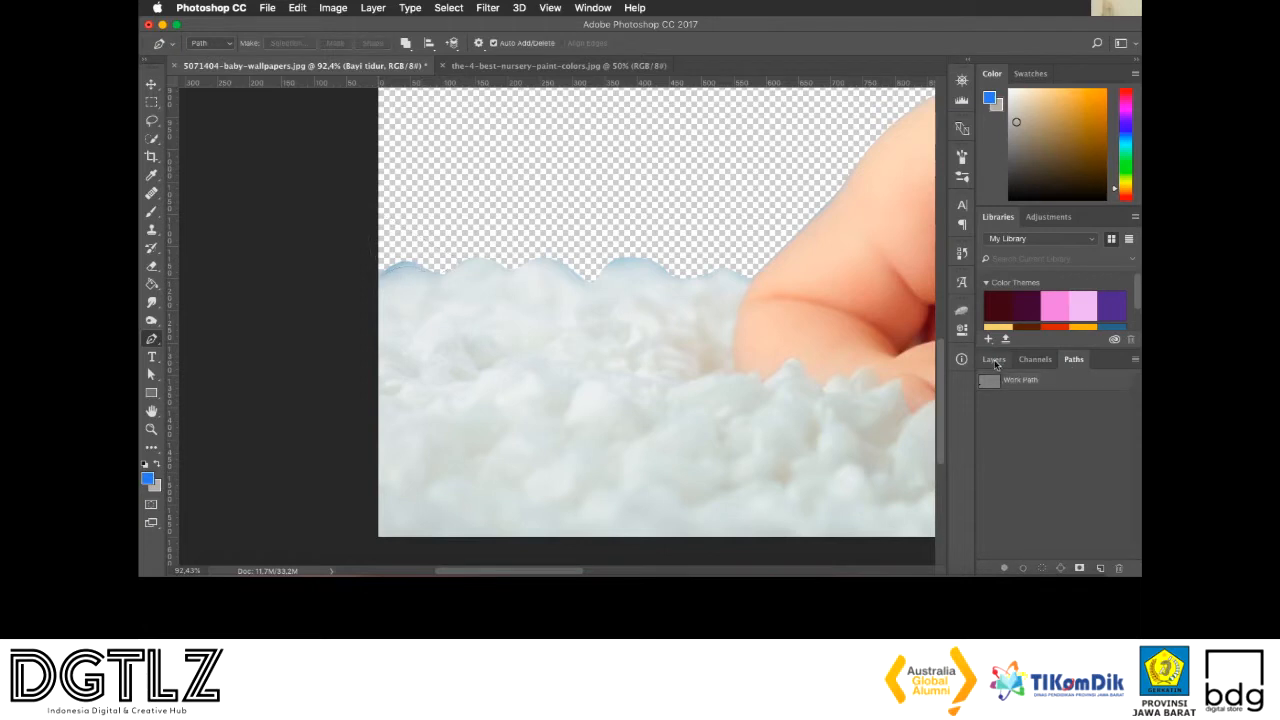
super+click(988, 381)
key(super+d)
Trace a pen path from the baby's neck up the side of the face and around the outer edge of the hat's white brim
scroll(905, 332, right, 9)
scroll(726, 246, up, 4)
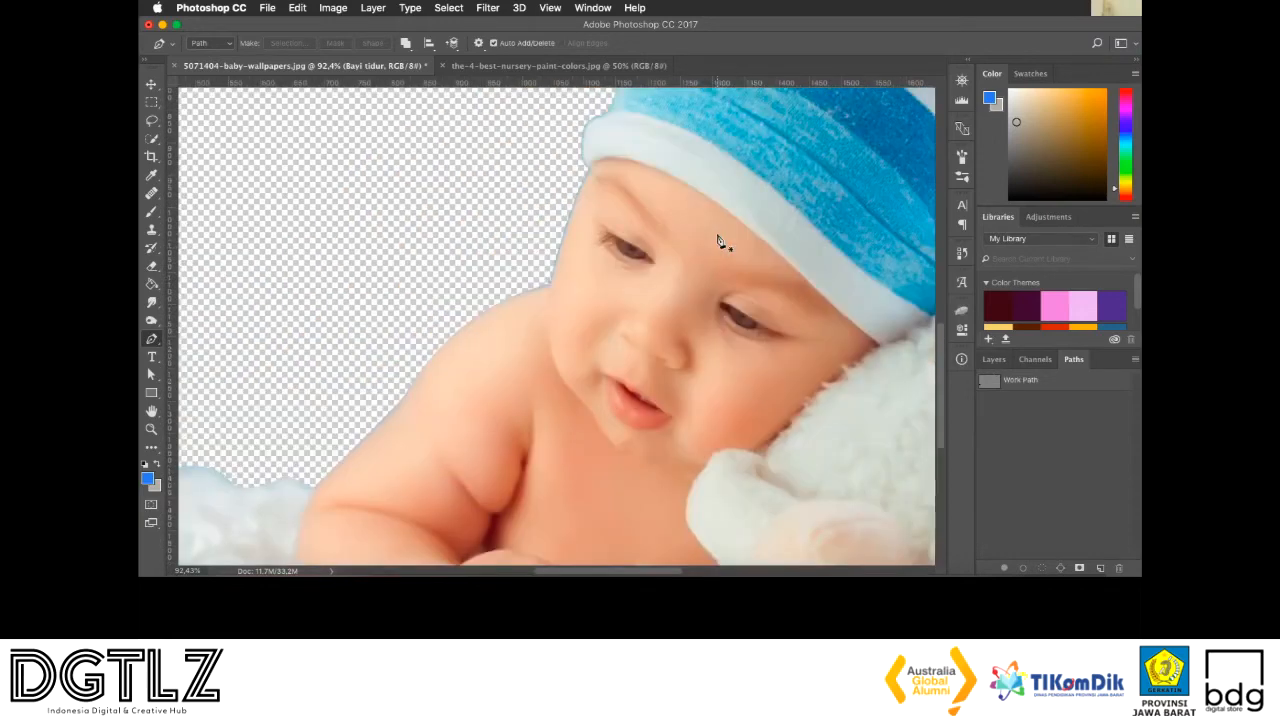
scroll(718, 240, up, 3)
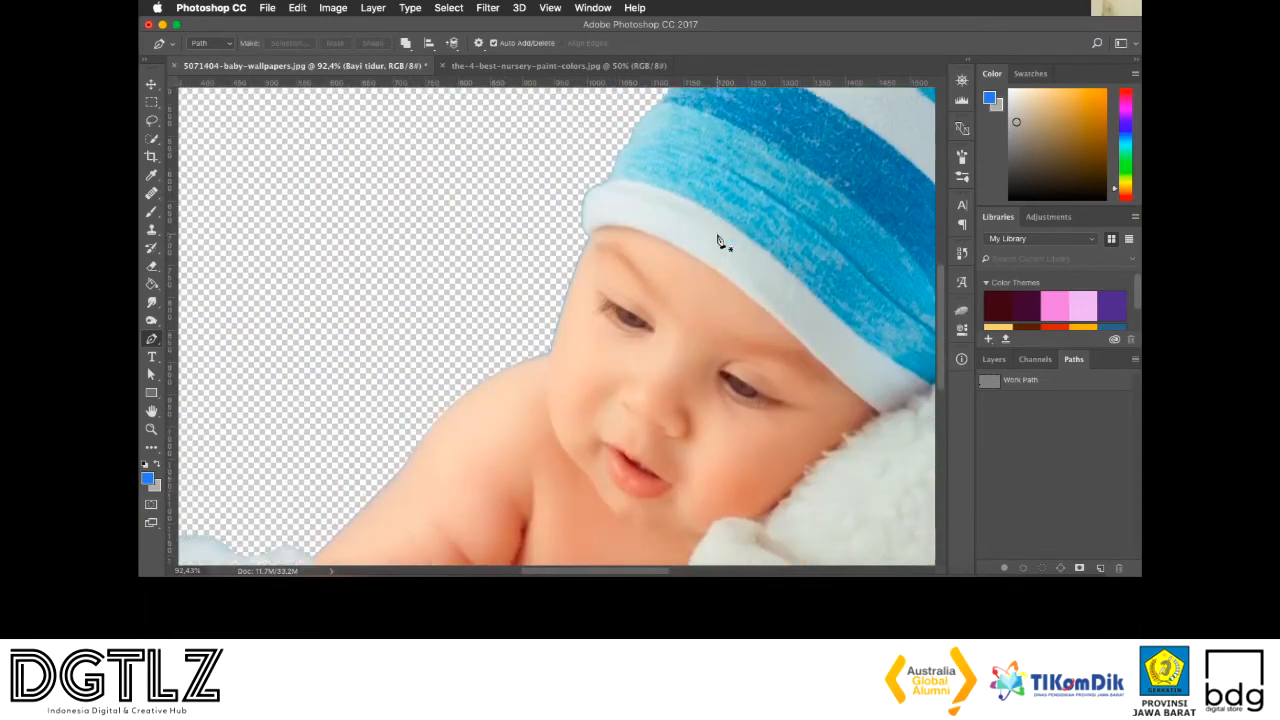
click(551, 356)
scroll(588, 296, up, 4)
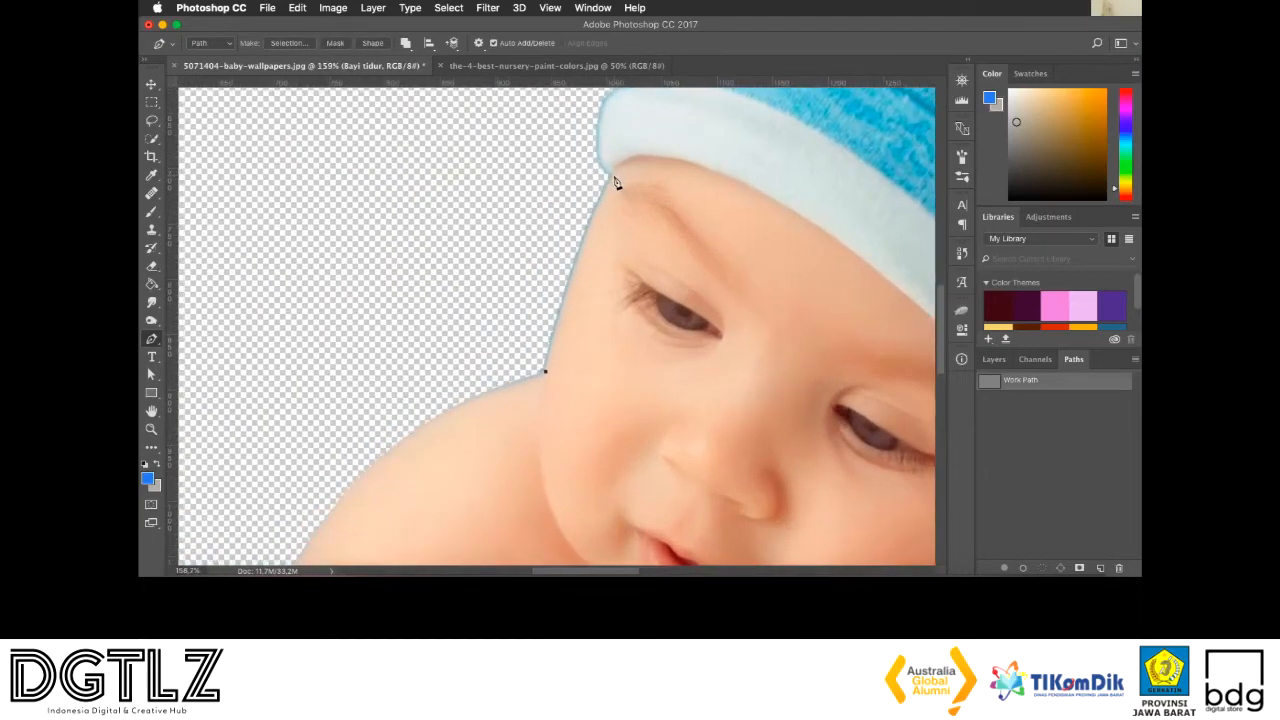
drag(613, 179, 641, 155)
drag(599, 156, 599, 146)
scroll(600, 152, up, 2)
drag(603, 134, 620, 131)
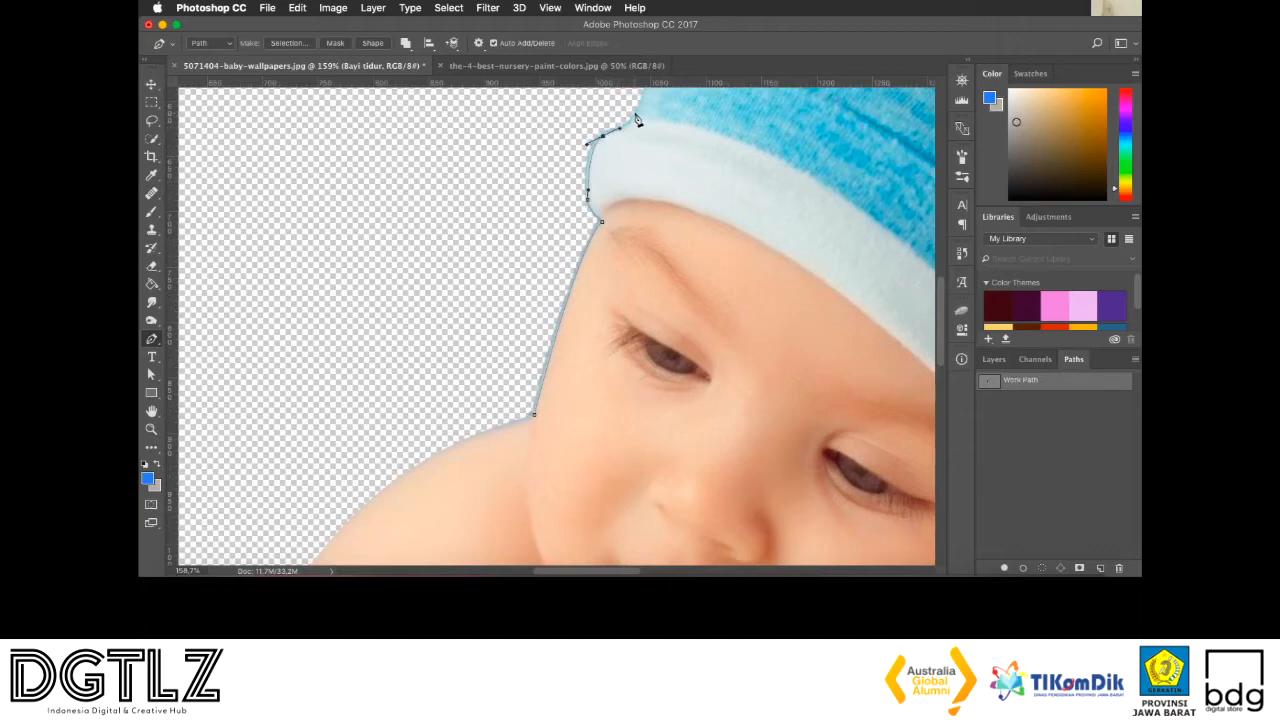
Close the face and brim path through the transparent area, load it as a selection to clear the fringe, and deselect
drag(636, 116, 578, 112)
click(431, 355)
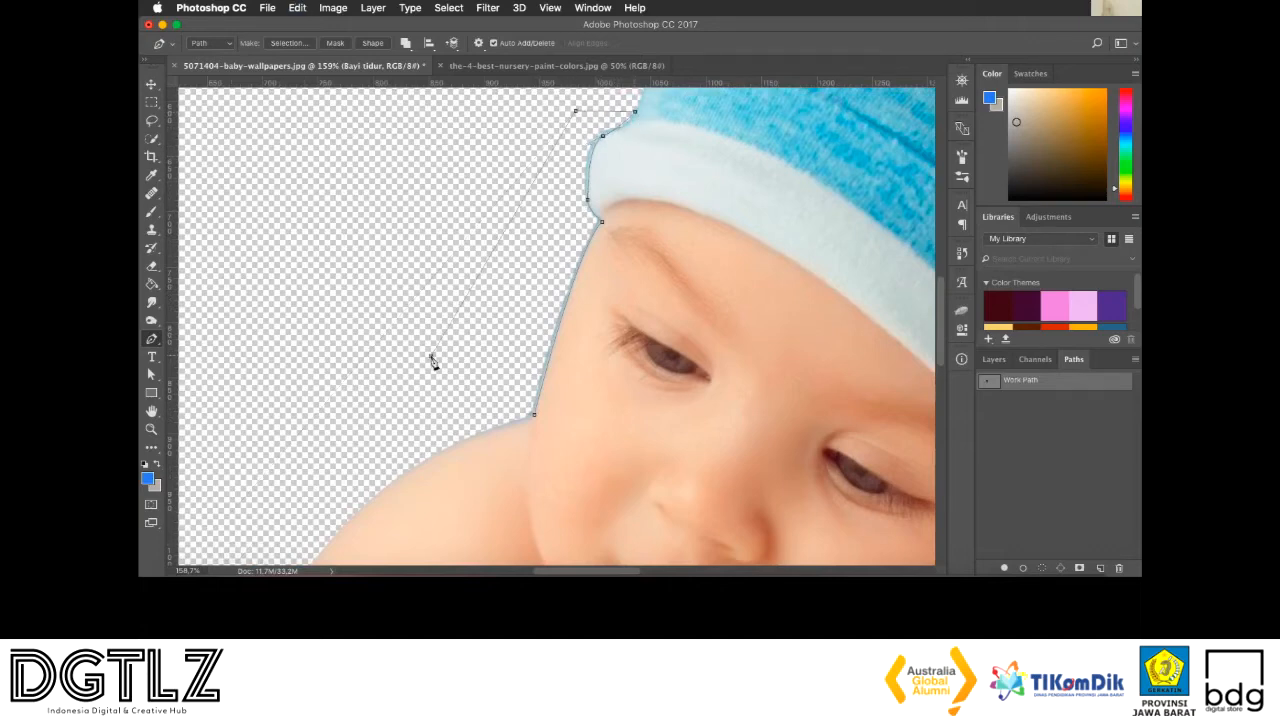
click(534, 413)
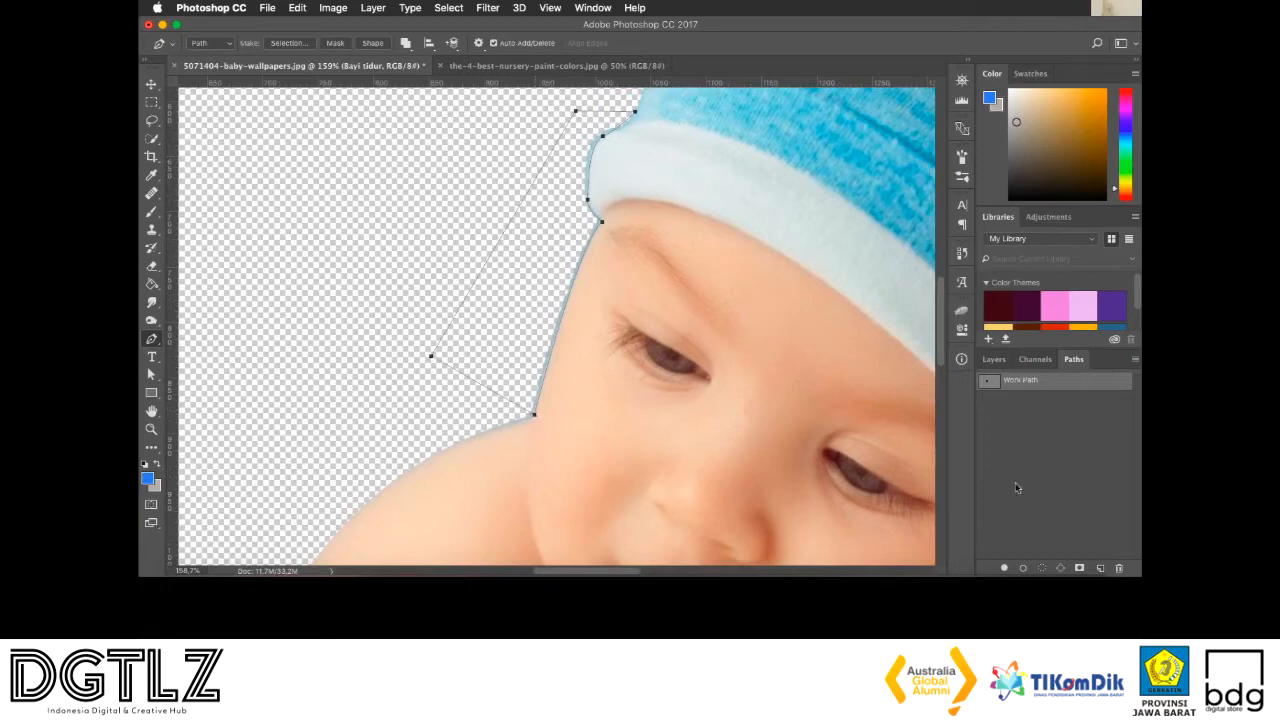
super+click(990, 386)
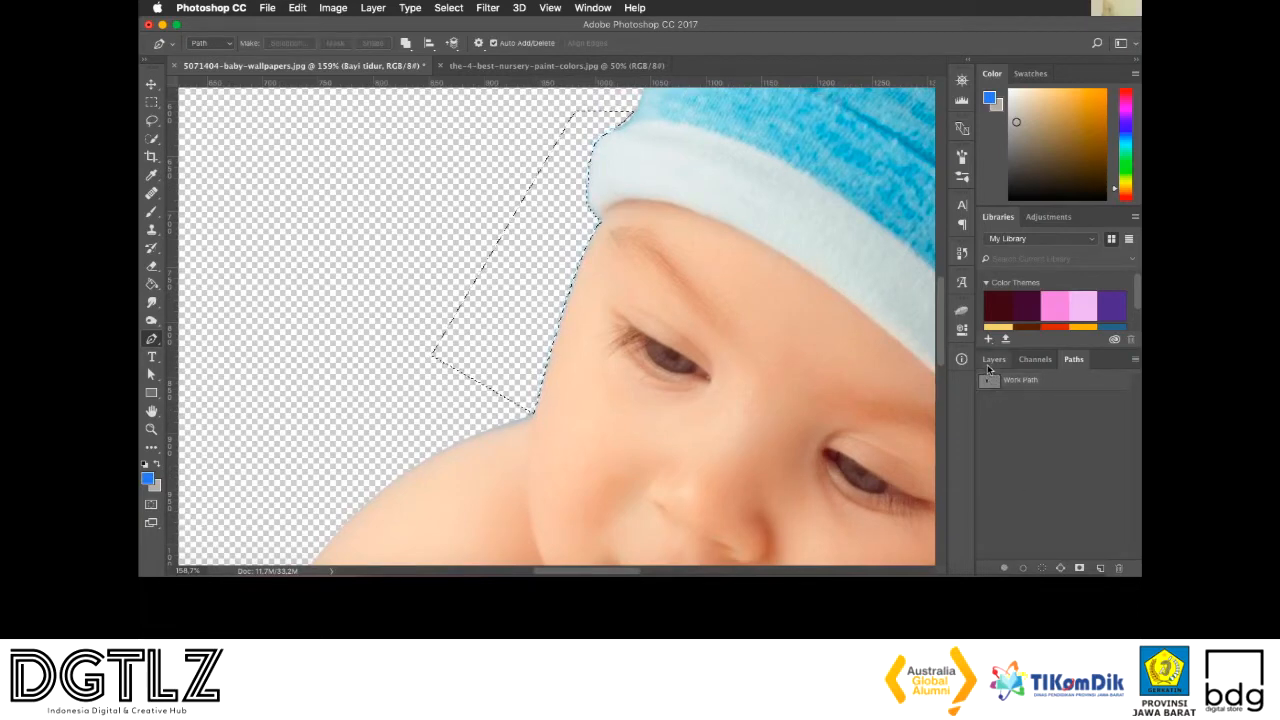
key(super+d)
Outline the fringe along the hat's upper crown with a closed pen path, load it as a selection to clear it, and deselect
scroll(519, 305, up, 10)
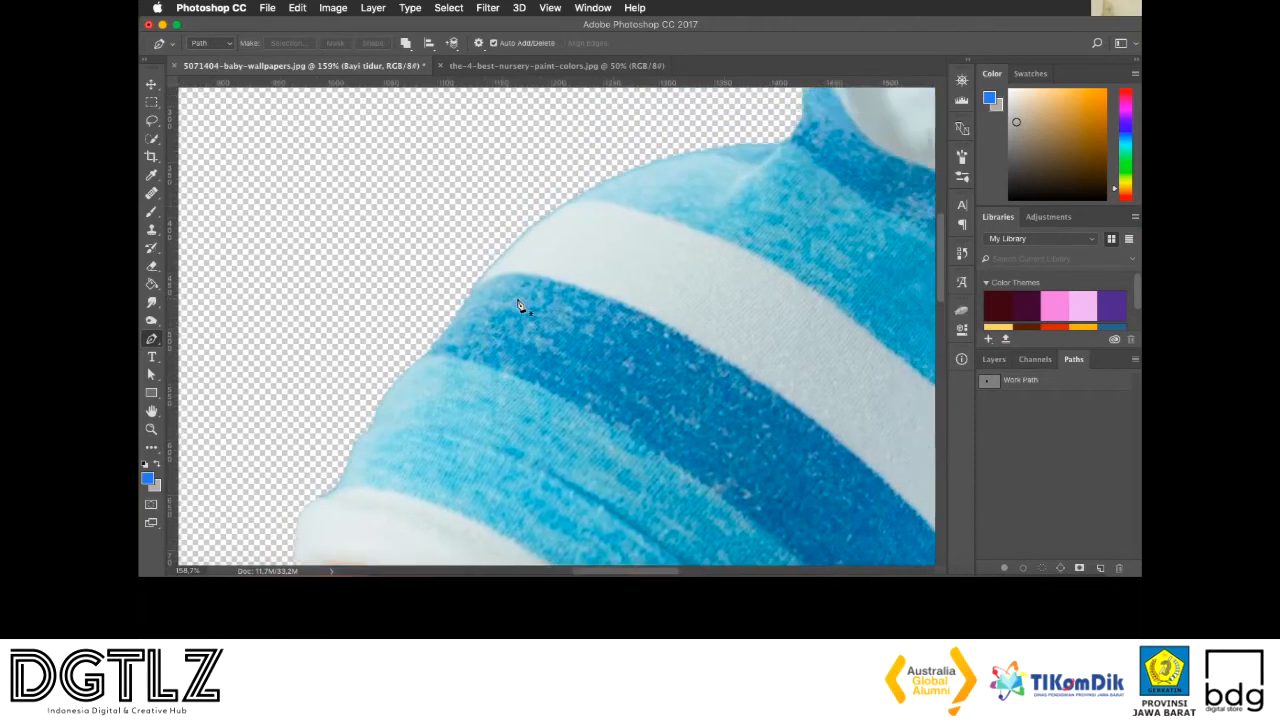
click(475, 293)
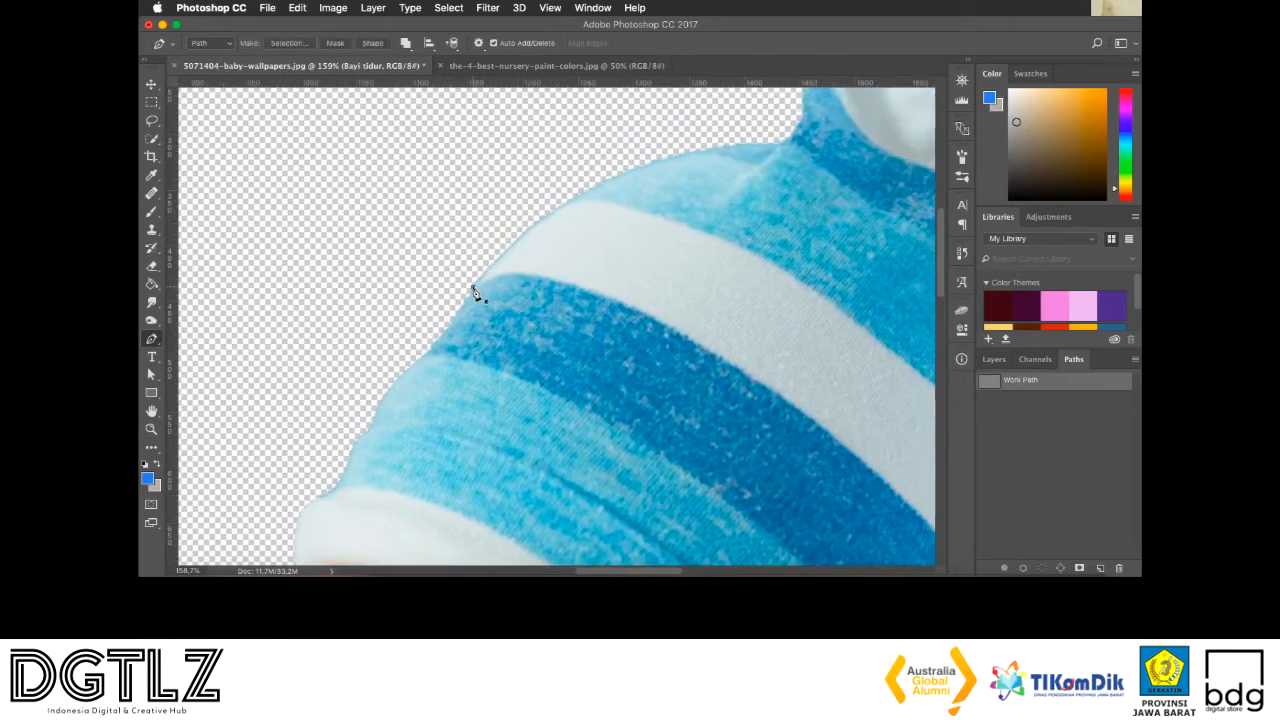
drag(779, 145, 929, 148)
alt+click(728, 144)
click(690, 126)
click(394, 242)
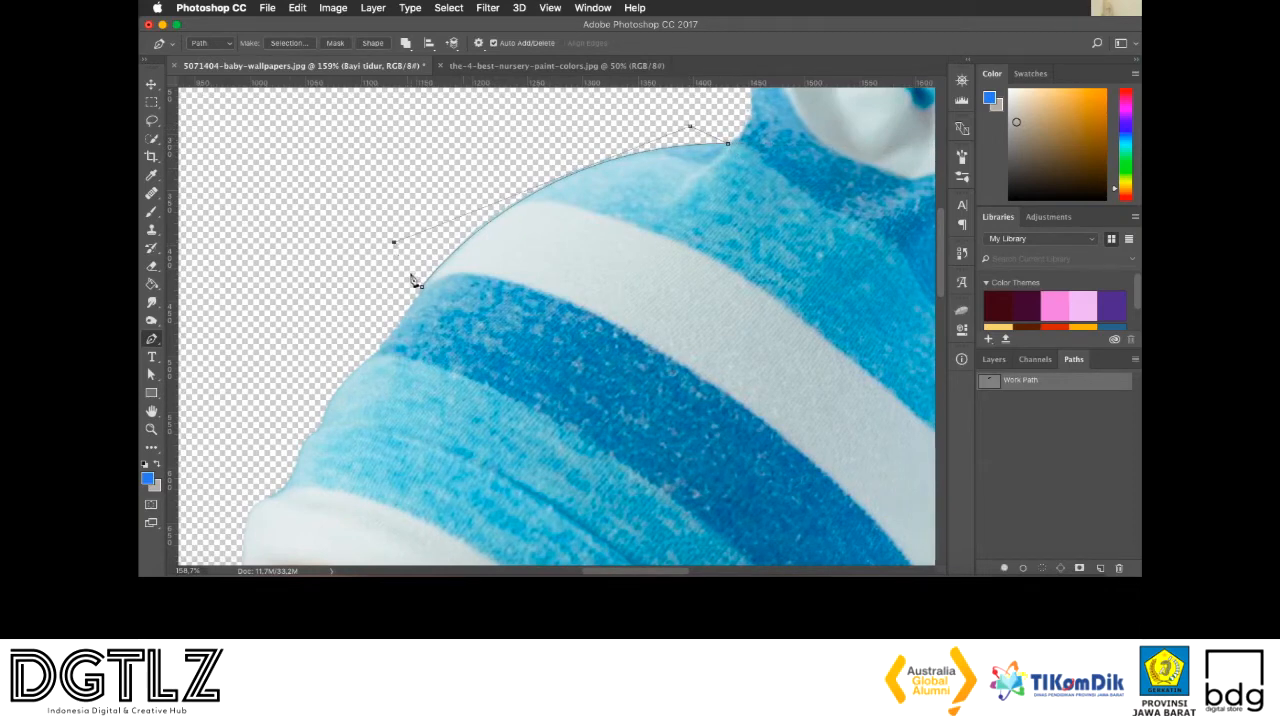
click(422, 287)
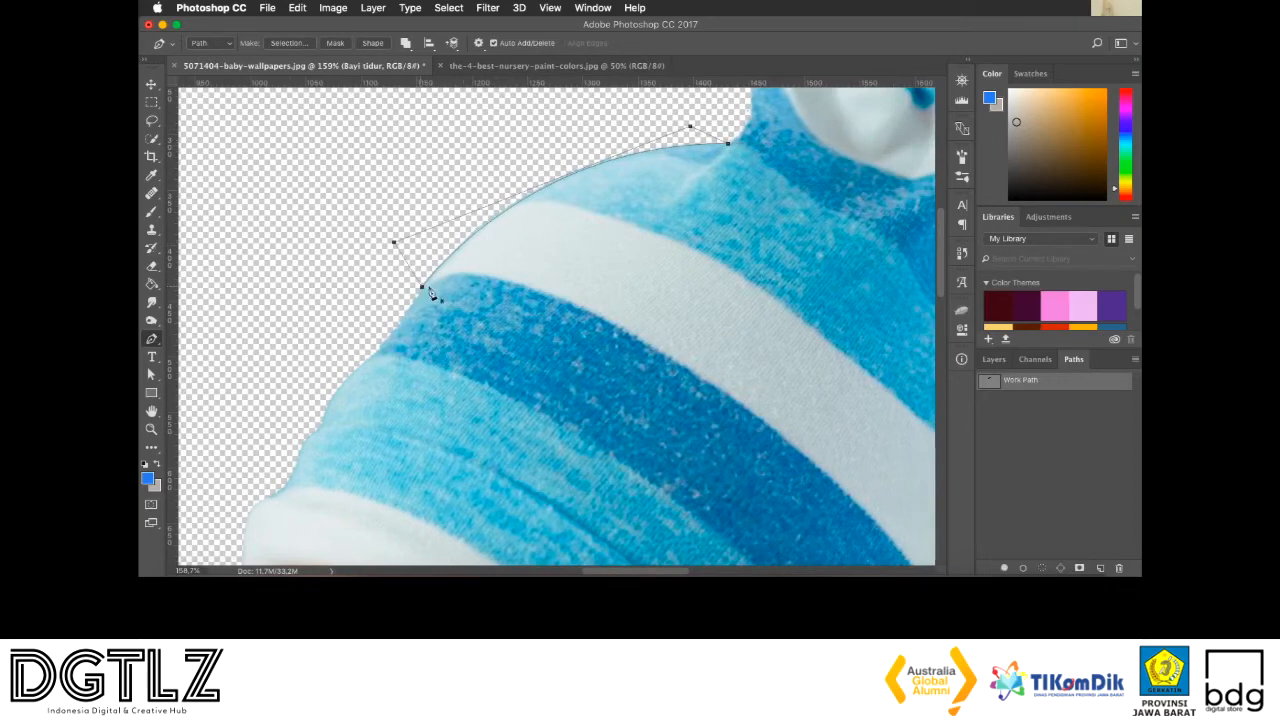
super+click(987, 382)
key(super+d)
Outline the blue fringe on the blanket edge beside the lamb's ear with a closed pen path, load it as a selection to clear it, and deselect
scroll(680, 272, down, 5)
scroll(680, 272, down, 5)
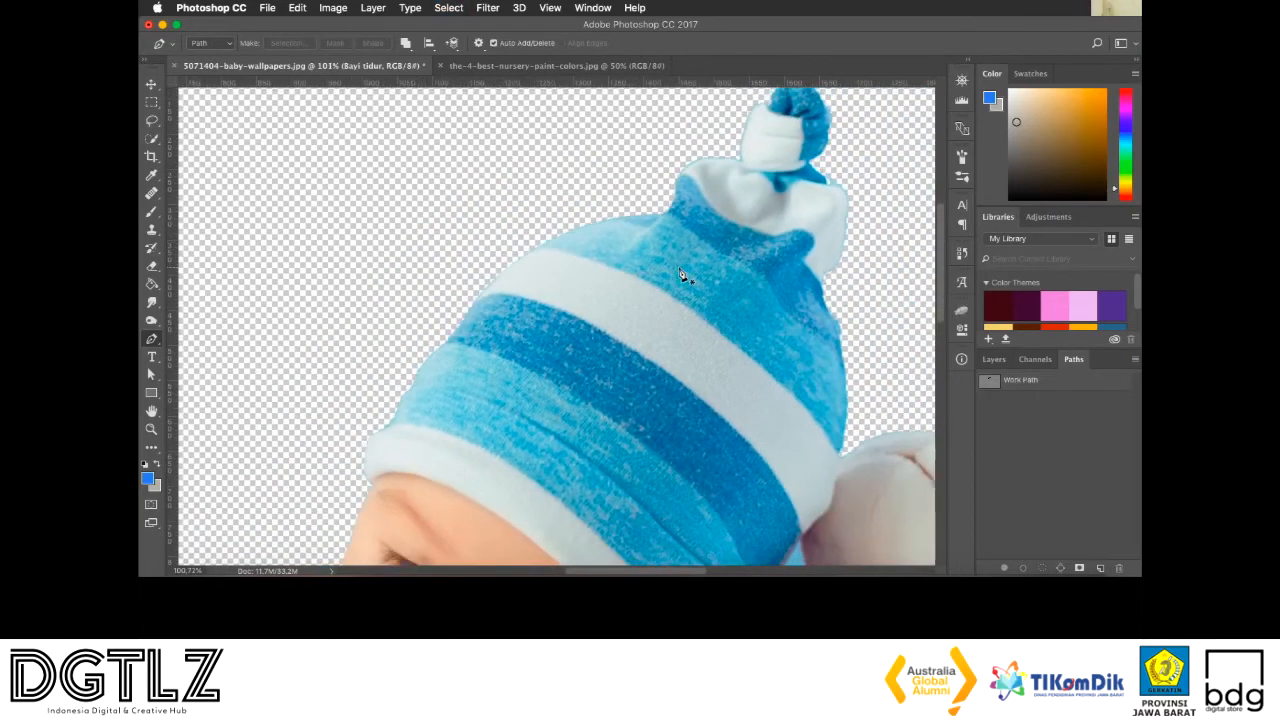
scroll(680, 272, down, 7)
scroll(680, 272, right, 7)
scroll(680, 272, right, 15)
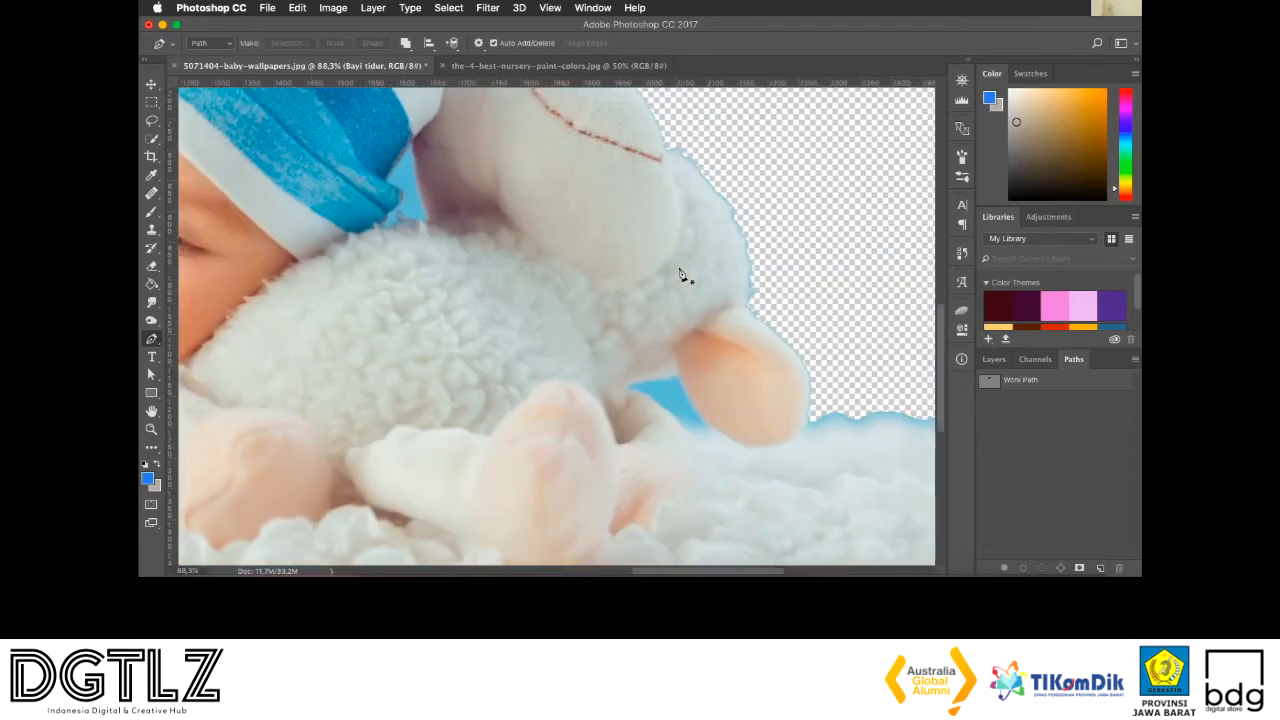
scroll(680, 272, left, 8)
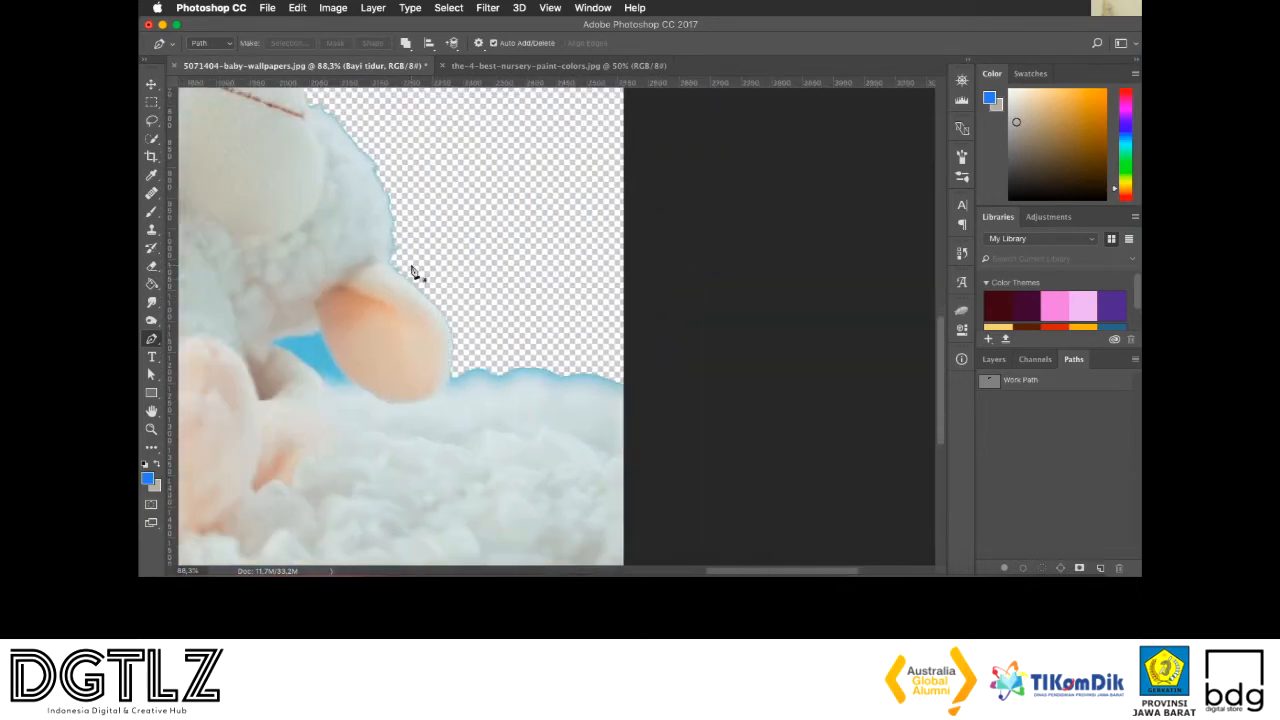
click(448, 385)
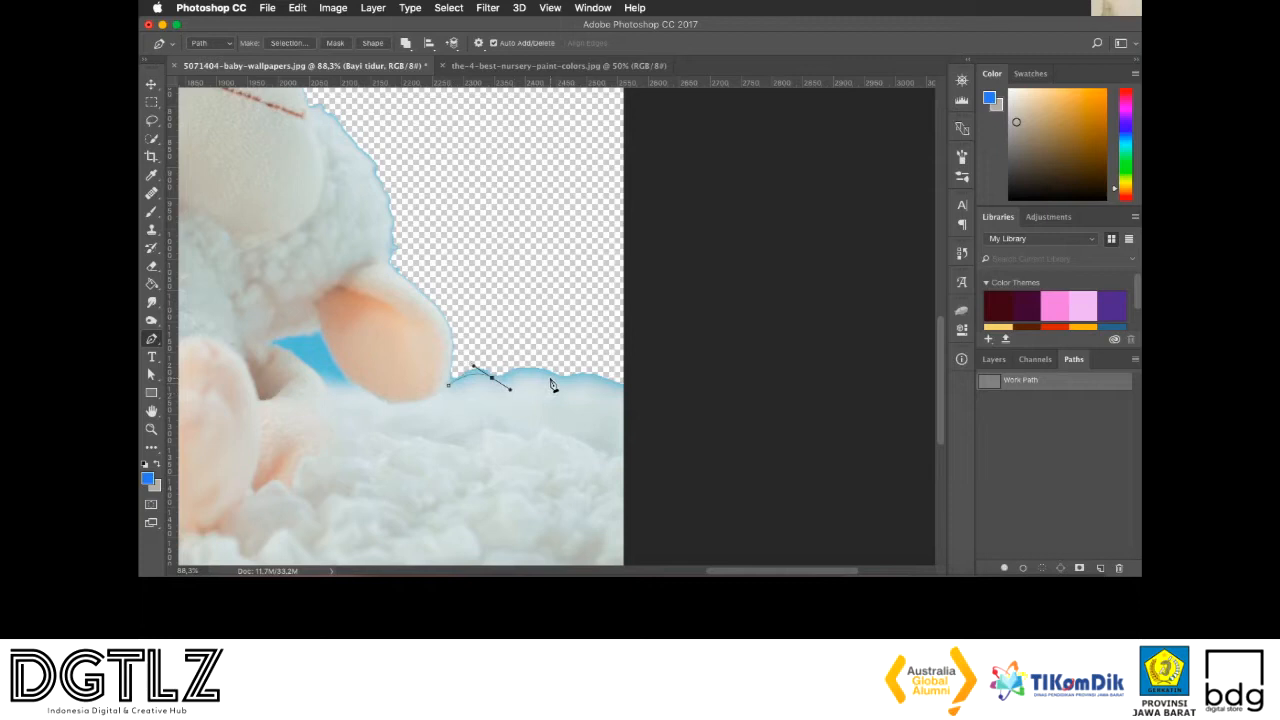
drag(595, 405, 652, 410)
click(621, 335)
click(462, 336)
super+click(988, 384)
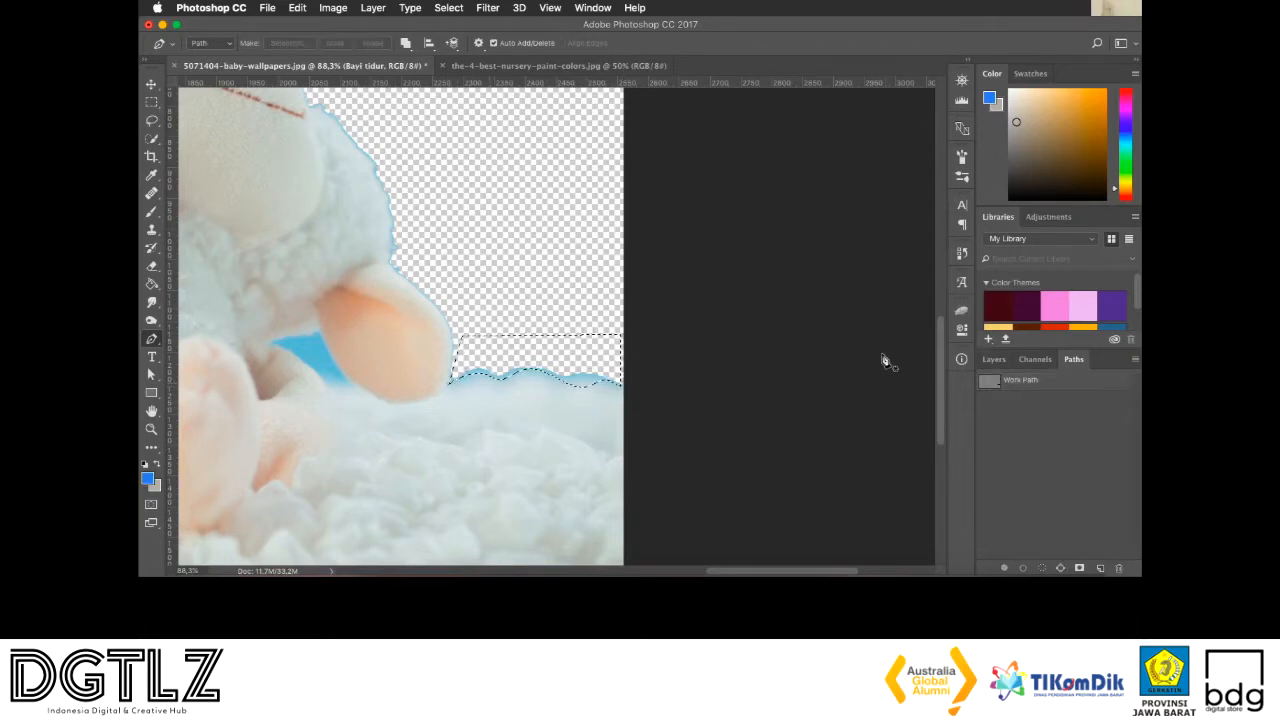
key(super+d)
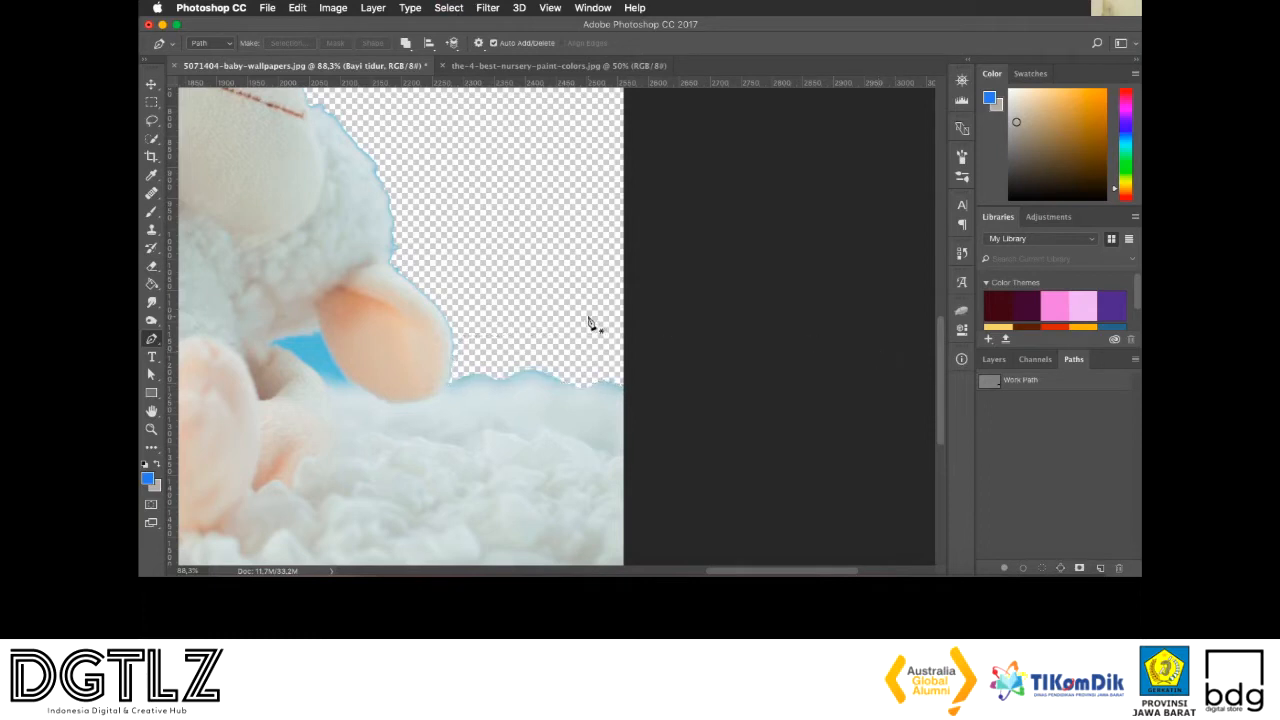
Retrace the remaining fringe along the same blanket edge with a tighter closed pen path and load it as a selection to clear it
scroll(590, 323, left, 5)
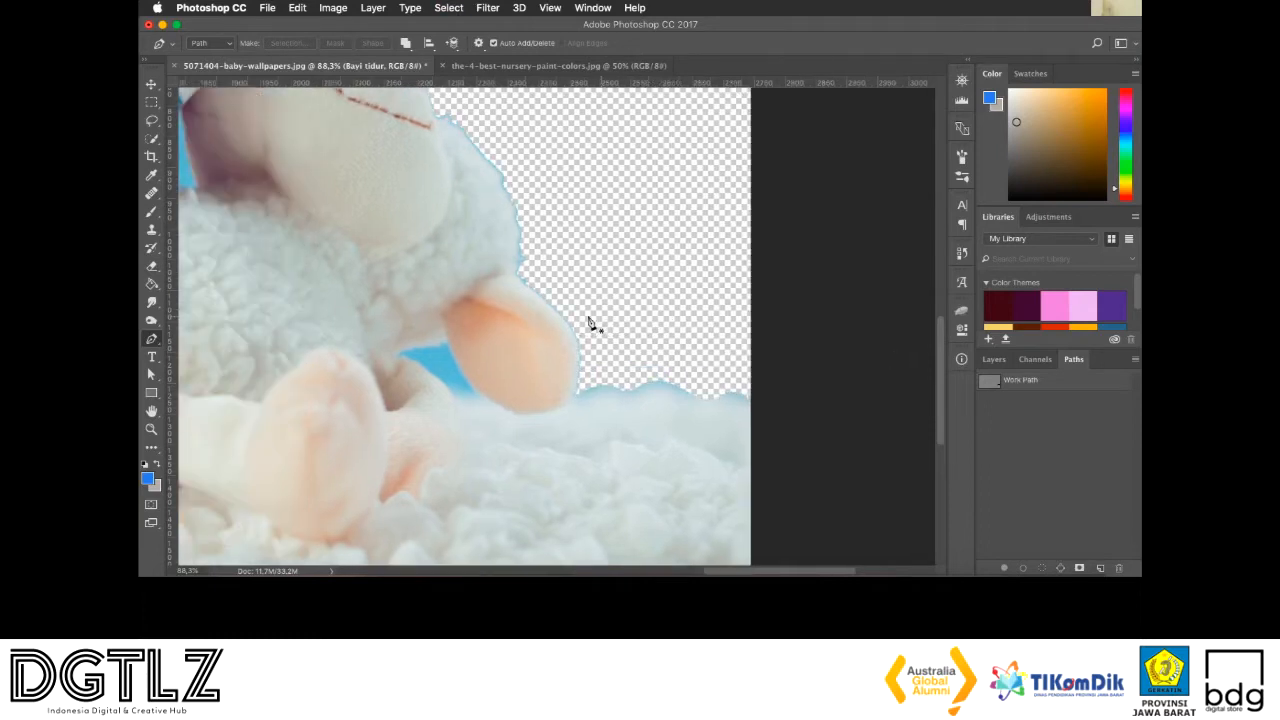
click(577, 403)
drag(620, 397, 798, 427)
click(751, 363)
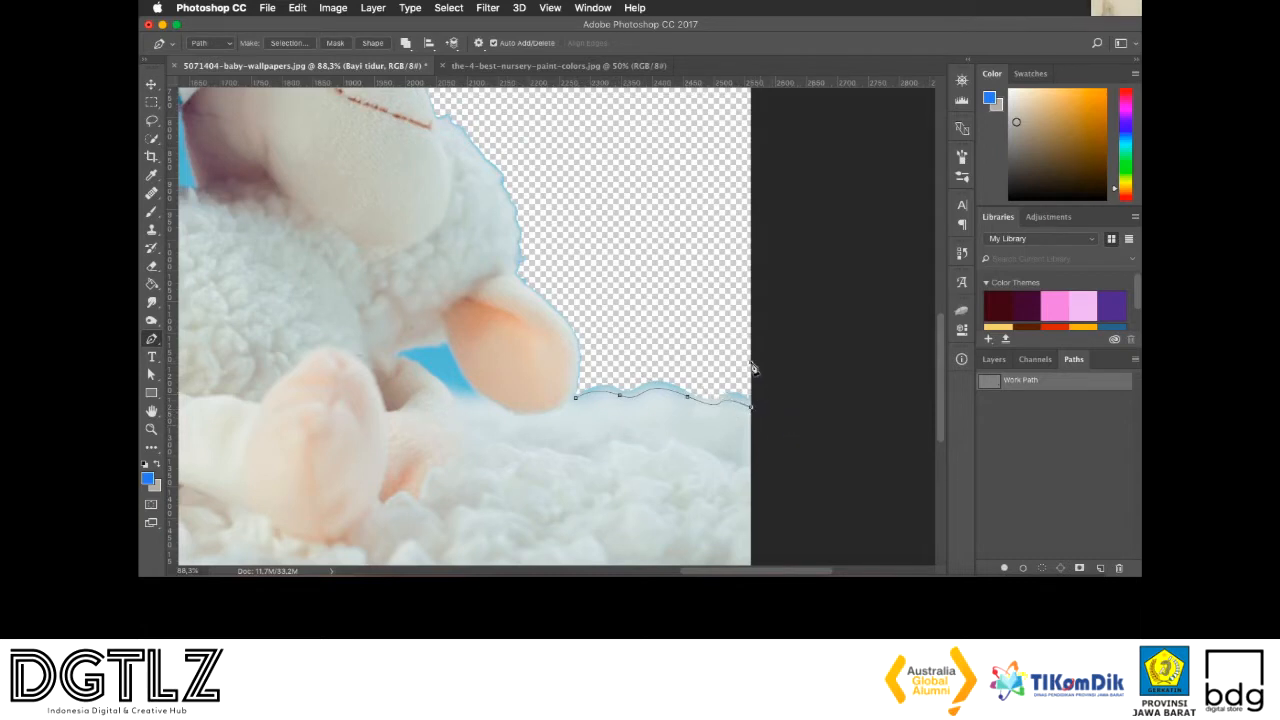
click(578, 362)
key(super+Return)
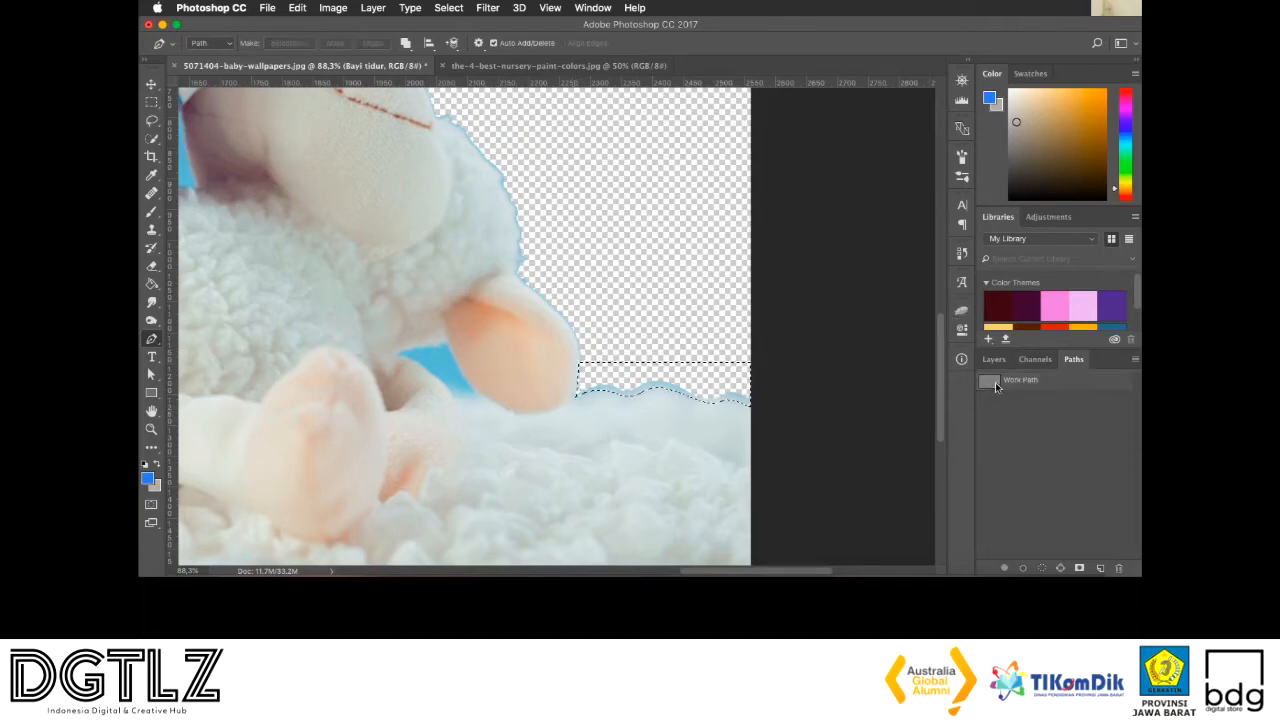
Trace a pen path from the lamb's stitched muzzle down its woolly head and around the ear, returning through the transparent area
scroll(854, 311, up, 5)
scroll(854, 311, left, 5)
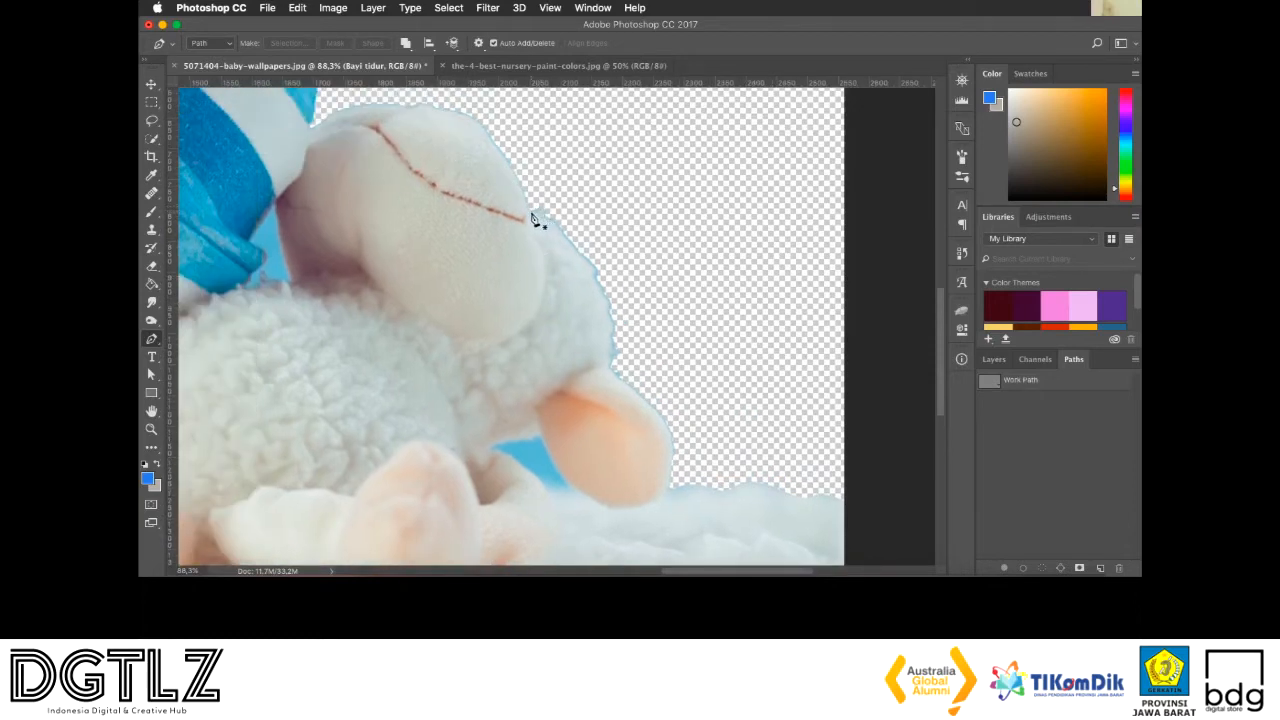
click(530, 213)
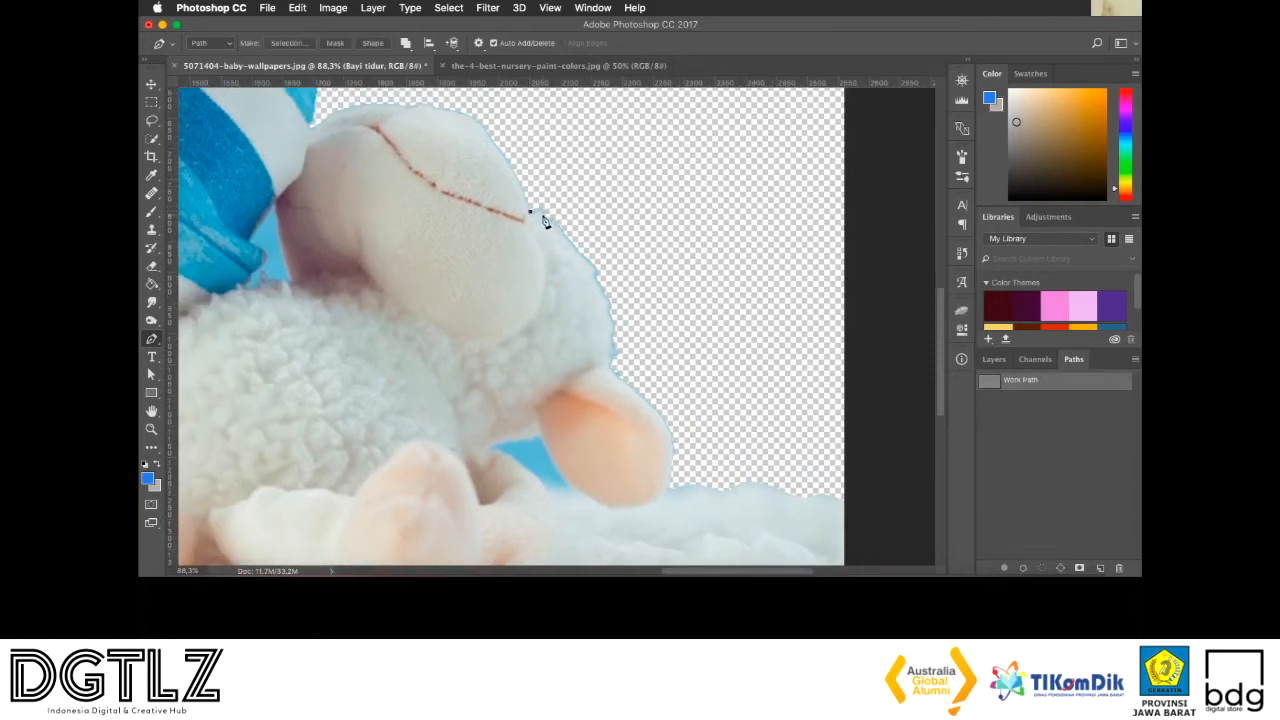
click(550, 222)
click(595, 277)
click(609, 319)
click(609, 340)
drag(607, 371, 613, 375)
drag(665, 488, 631, 548)
click(666, 488)
click(743, 414)
click(656, 247)
Extend the path through the transparent area to the hat's edge and begin following the top of the lamb's muzzle
scroll(563, 151, up, 3)
scroll(563, 151, left, 2)
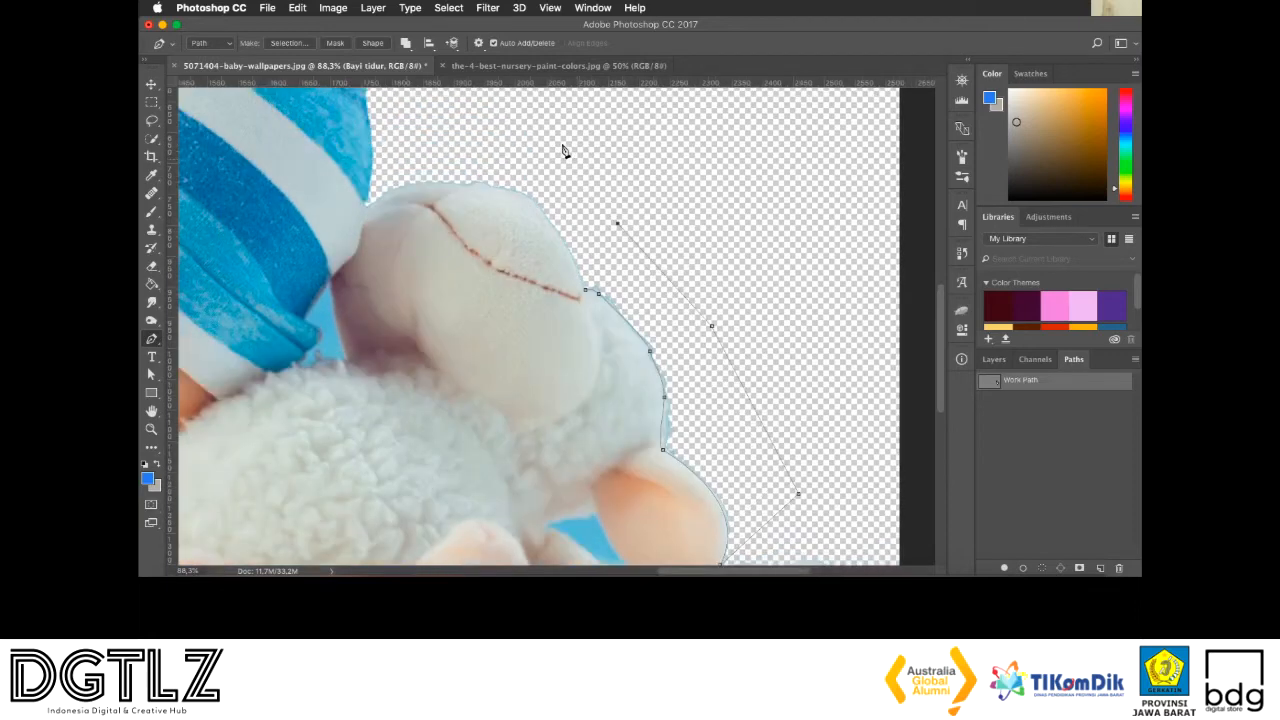
click(371, 162)
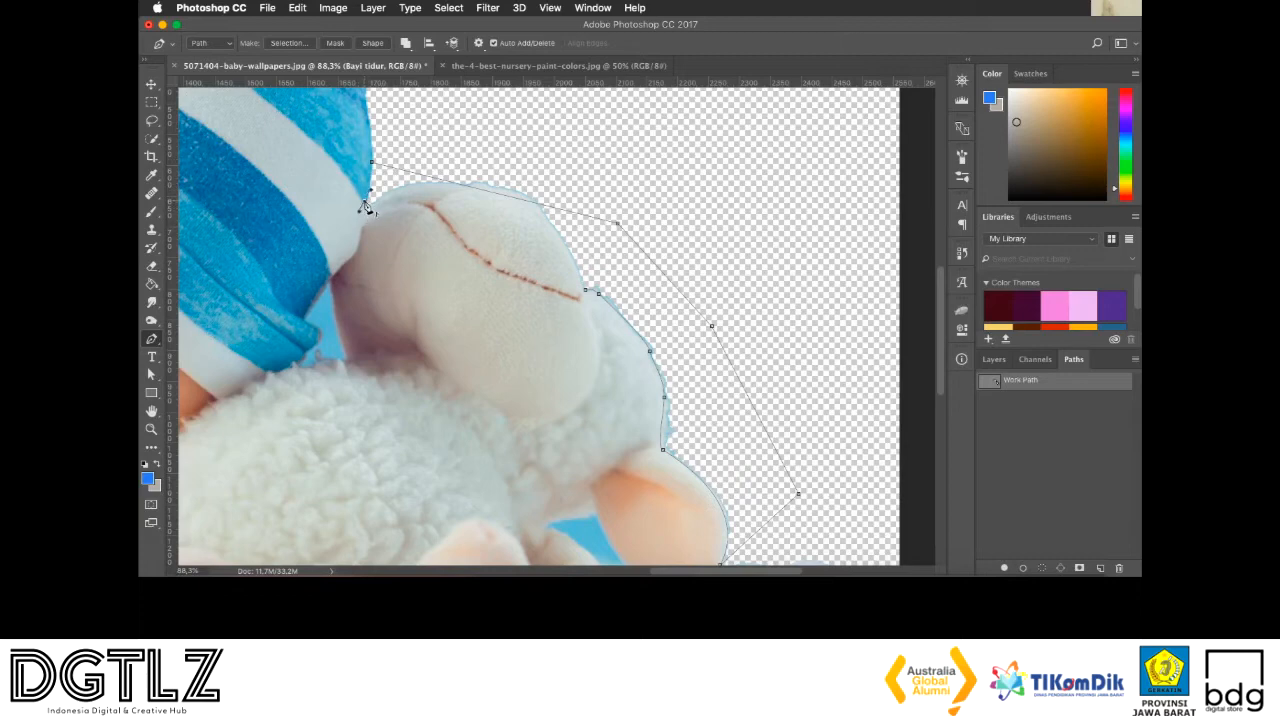
click(368, 204)
drag(430, 185, 452, 190)
scroll(493, 190, up, 5)
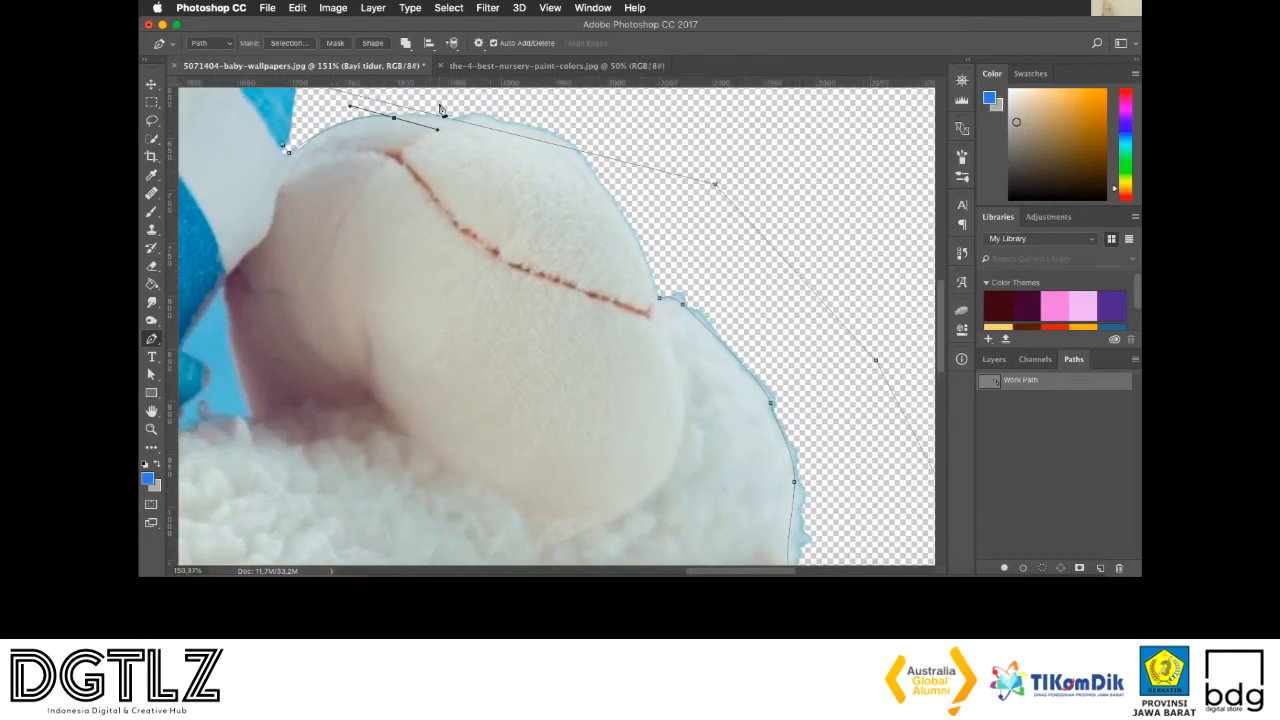
Finish and close the path along the lamb's stitched muzzle, load it as a selection to clear the fringe, and deselect
drag(463, 120, 482, 117)
key(alt+super+z)
key(alt+super+z)
click(394, 119)
drag(449, 124, 465, 134)
drag(501, 122, 524, 138)
key(super+z)
drag(496, 121, 515, 141)
drag(596, 185, 628, 225)
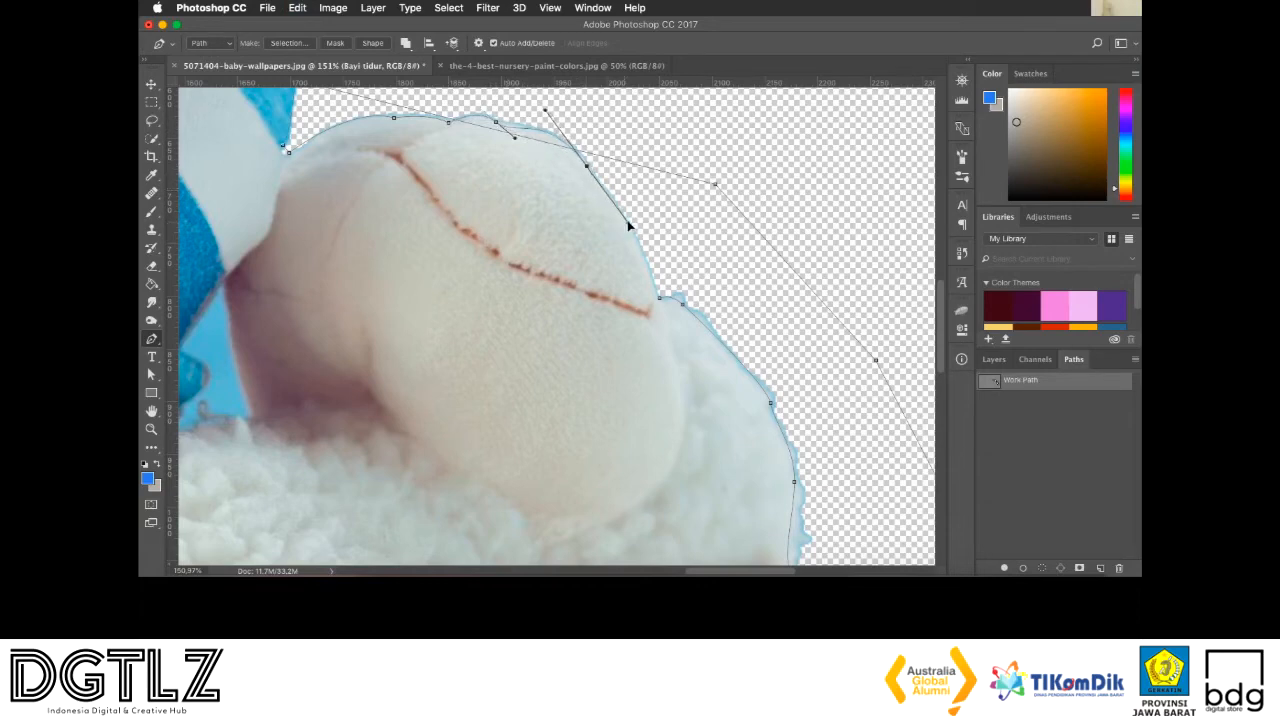
click(660, 300)
ctrl+click(990, 381)
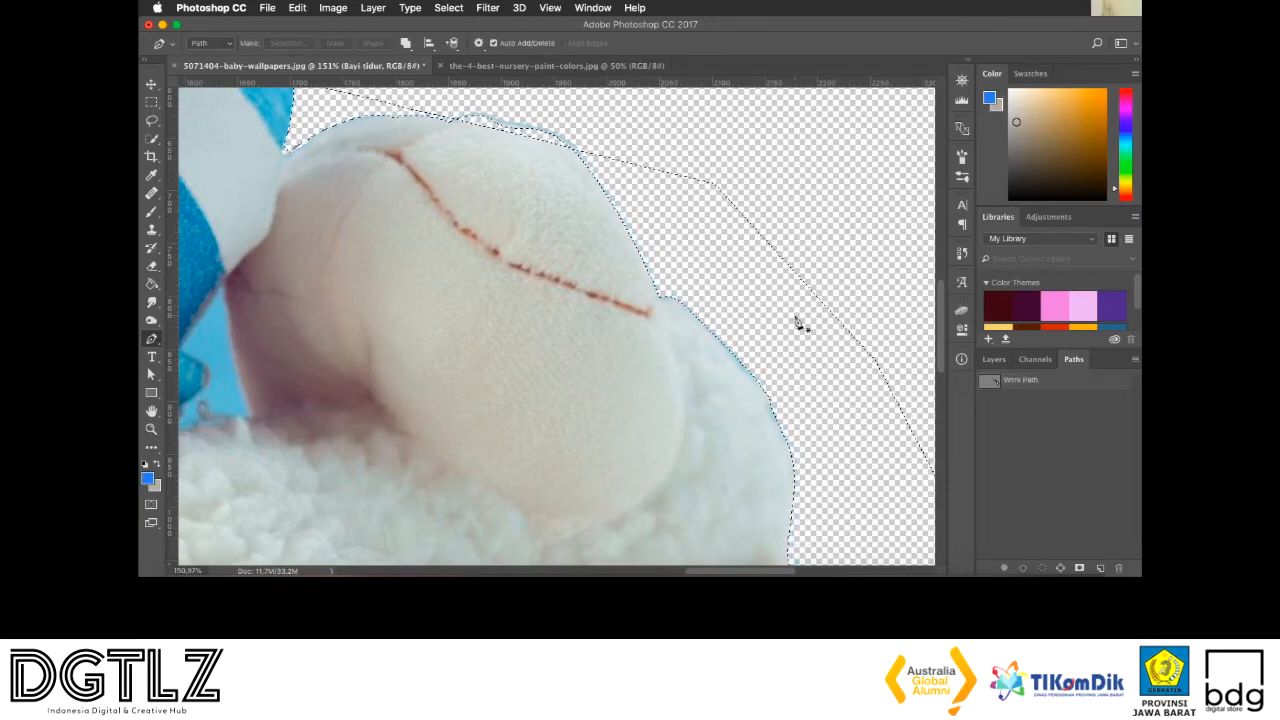
key(ctrl+d)
Erase the leftover fringe along the top of the lamb's muzzle, raising the Eraser opacity to 100%
key(e)
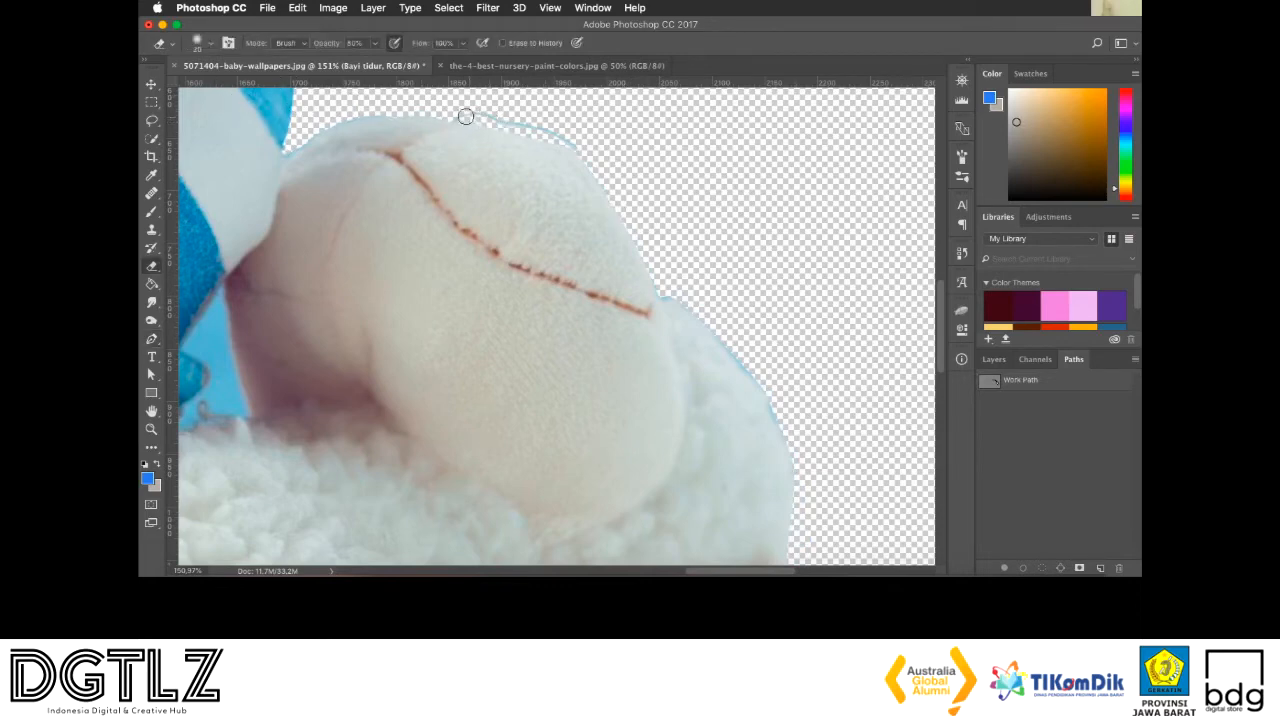
drag(457, 114, 566, 134)
click(375, 44)
drag(384, 55, 480, 113)
Unlock the background layer of the-4-best-nursery-paint-colors.jpg and bring the nursery photo into the baby document as a new layer
key(super+1)
key(super+minus)
key(super+minus)
key(super+minus)
key(super+minus)
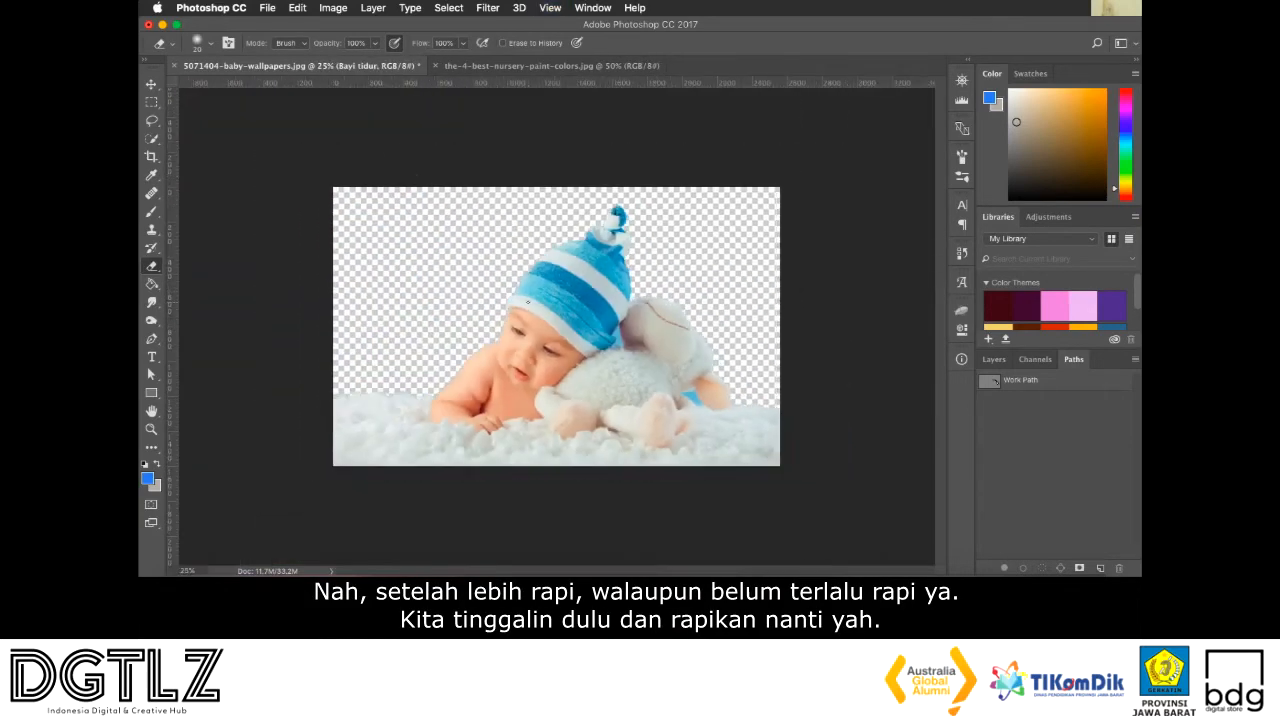
key(v)
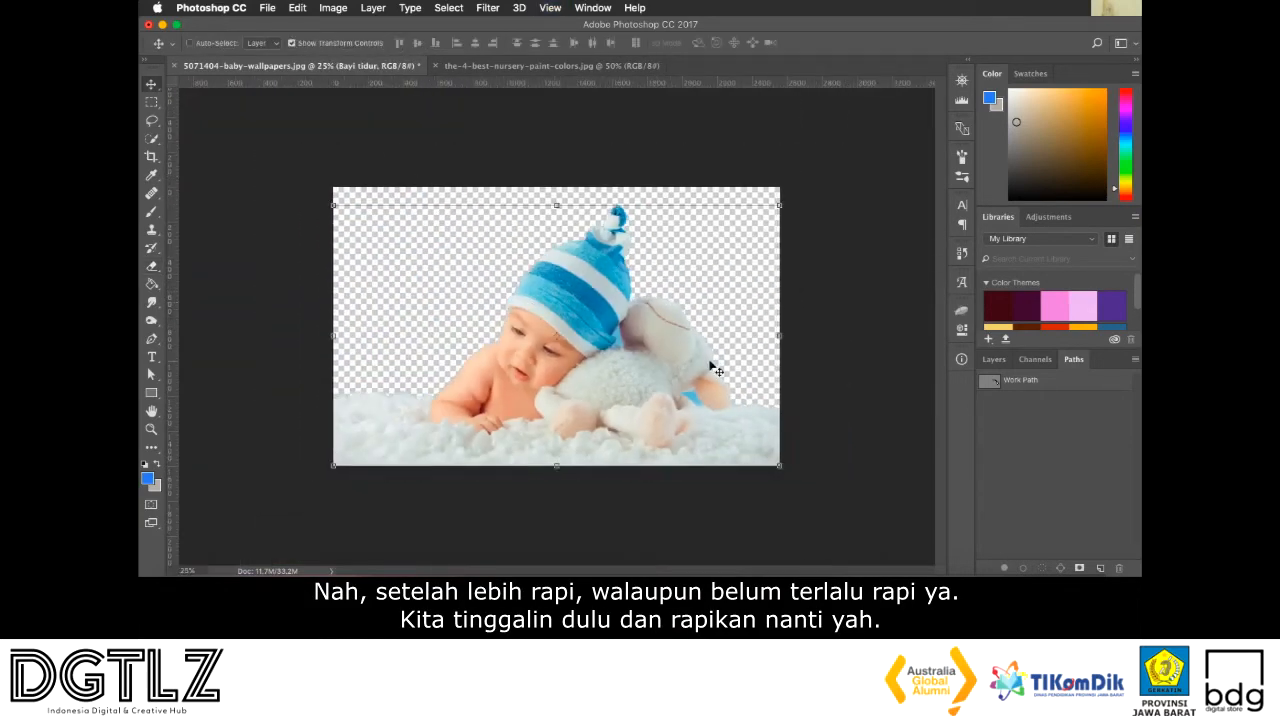
click(990, 360)
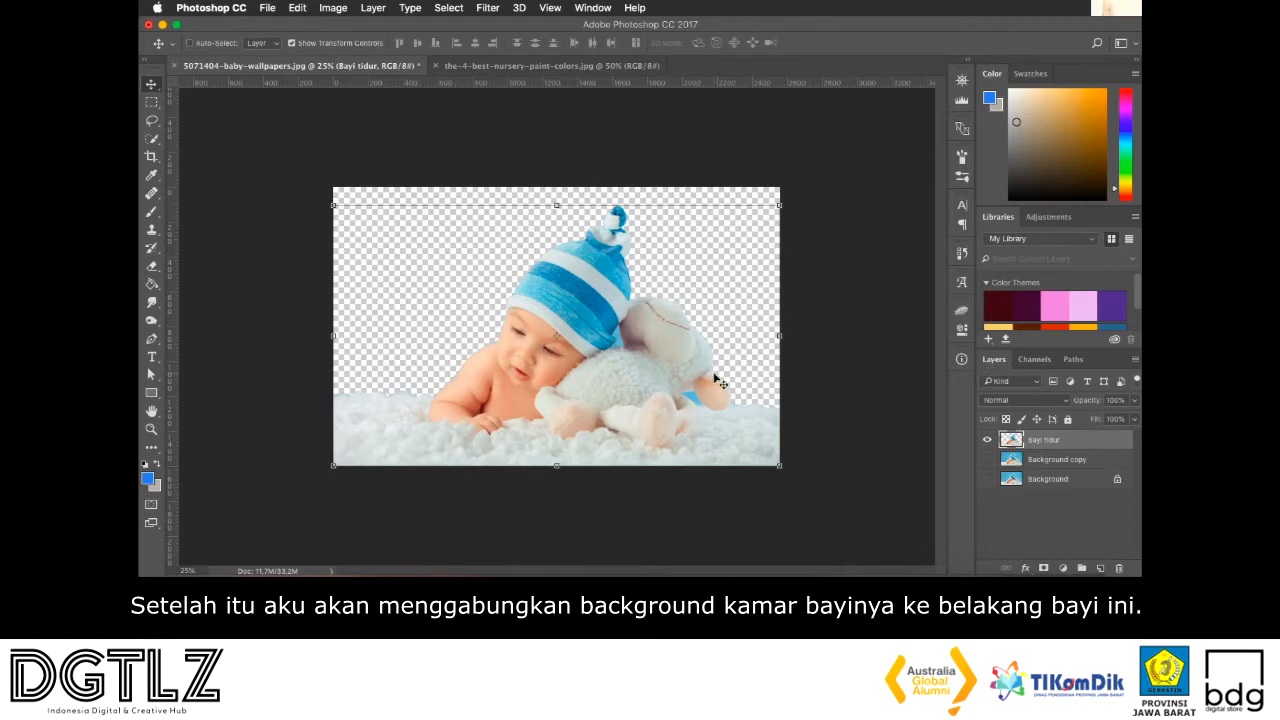
click(532, 66)
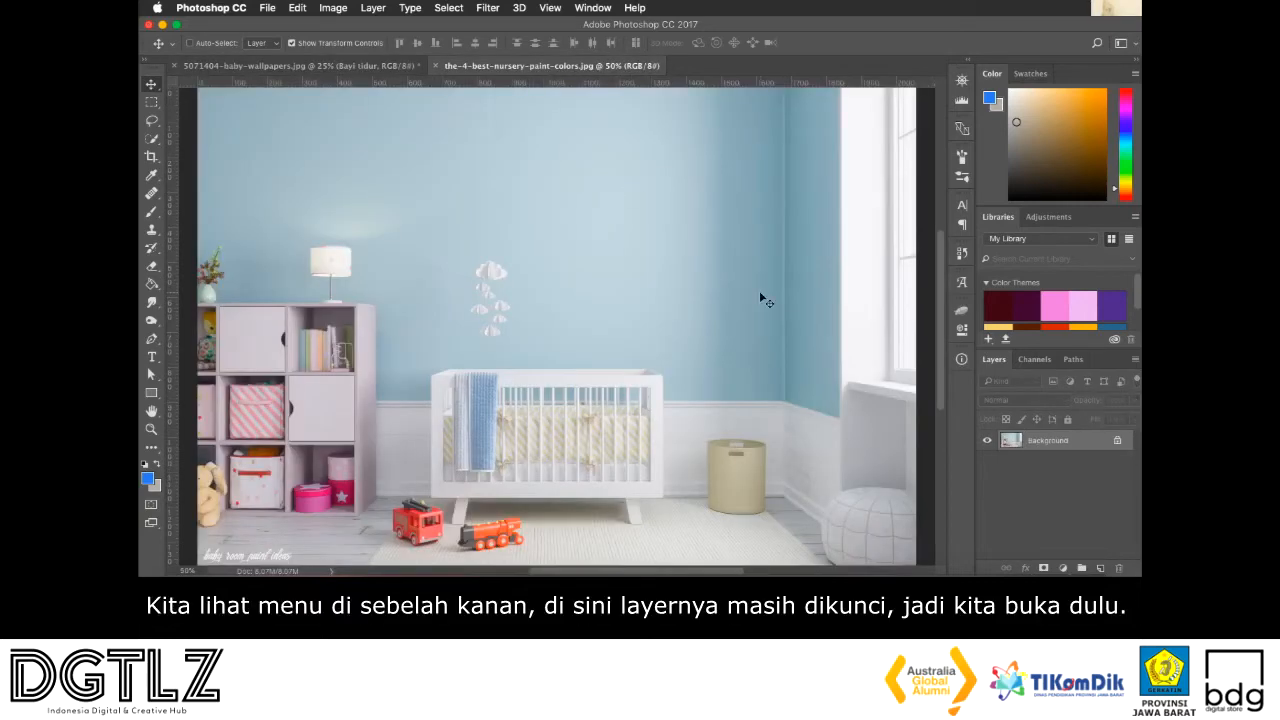
click(1117, 441)
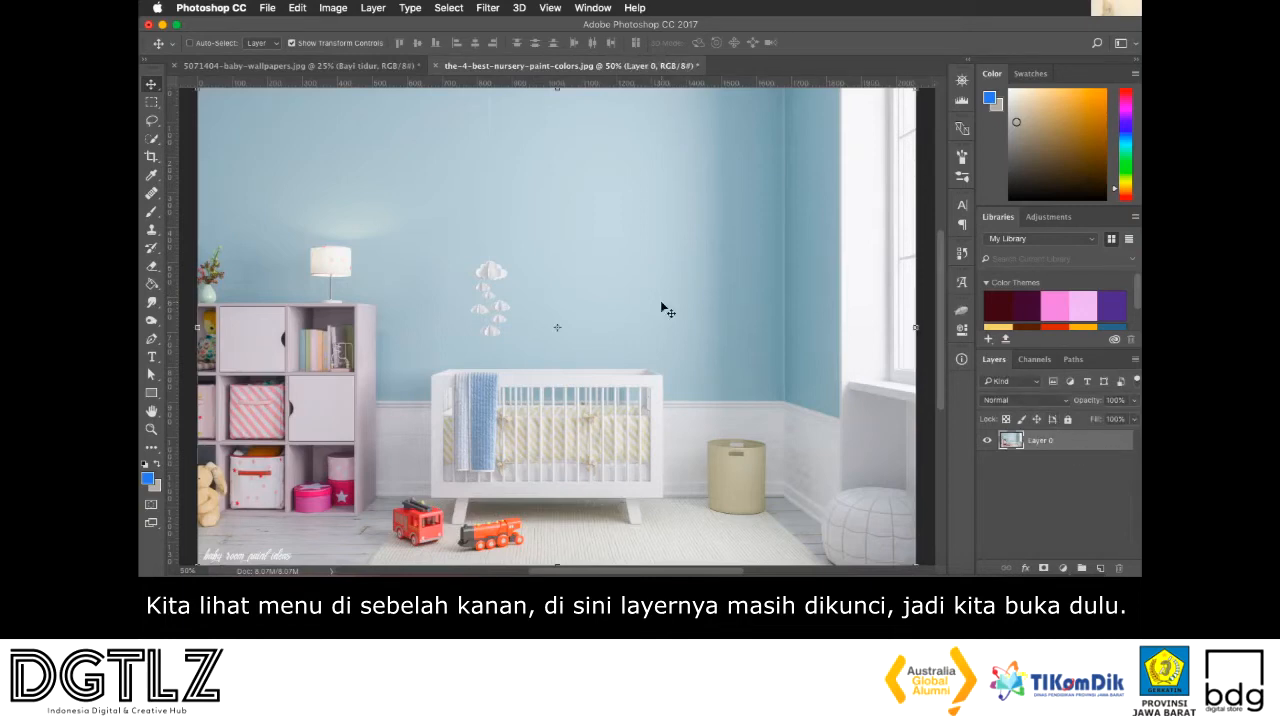
scroll(546, 260, down, 3)
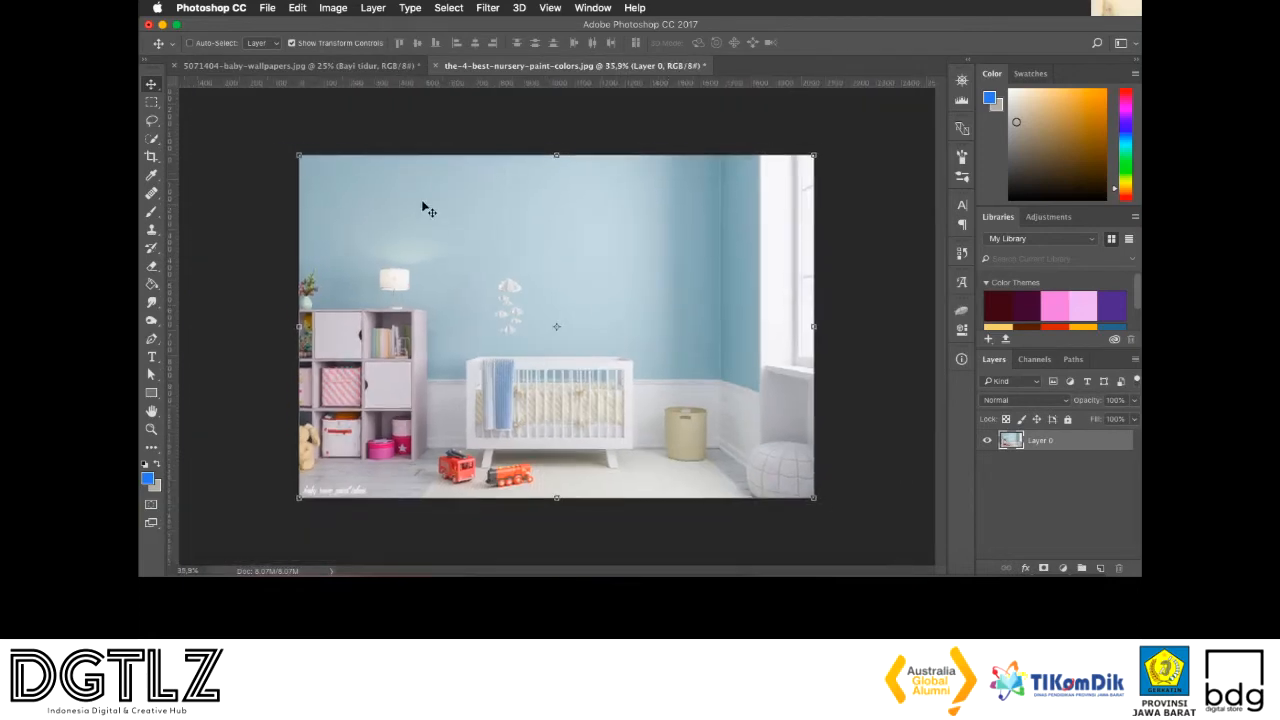
drag(423, 206, 352, 86)
drag(455, 238, 455, 238)
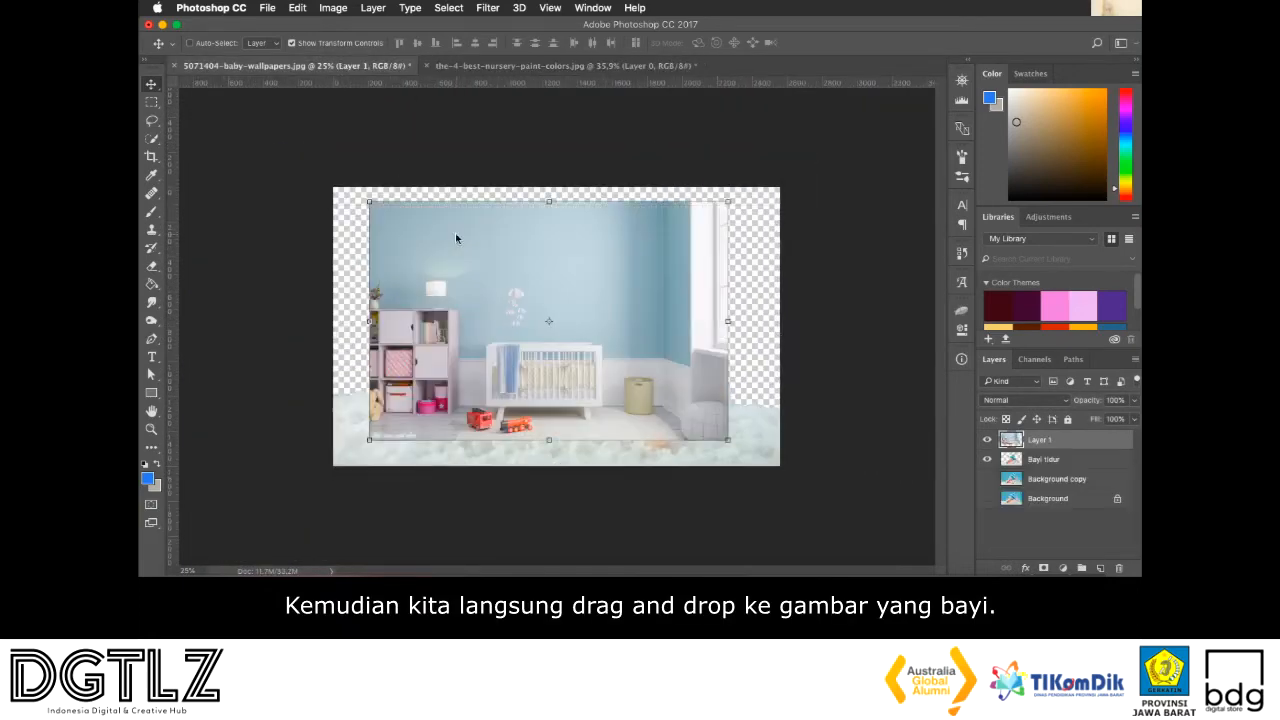
Reposition the nursery layer and scale it up until it covers the whole canvas
drag(550, 296, 503, 323)
key(super+t)
drag(686, 232, 793, 175)
key(Return)
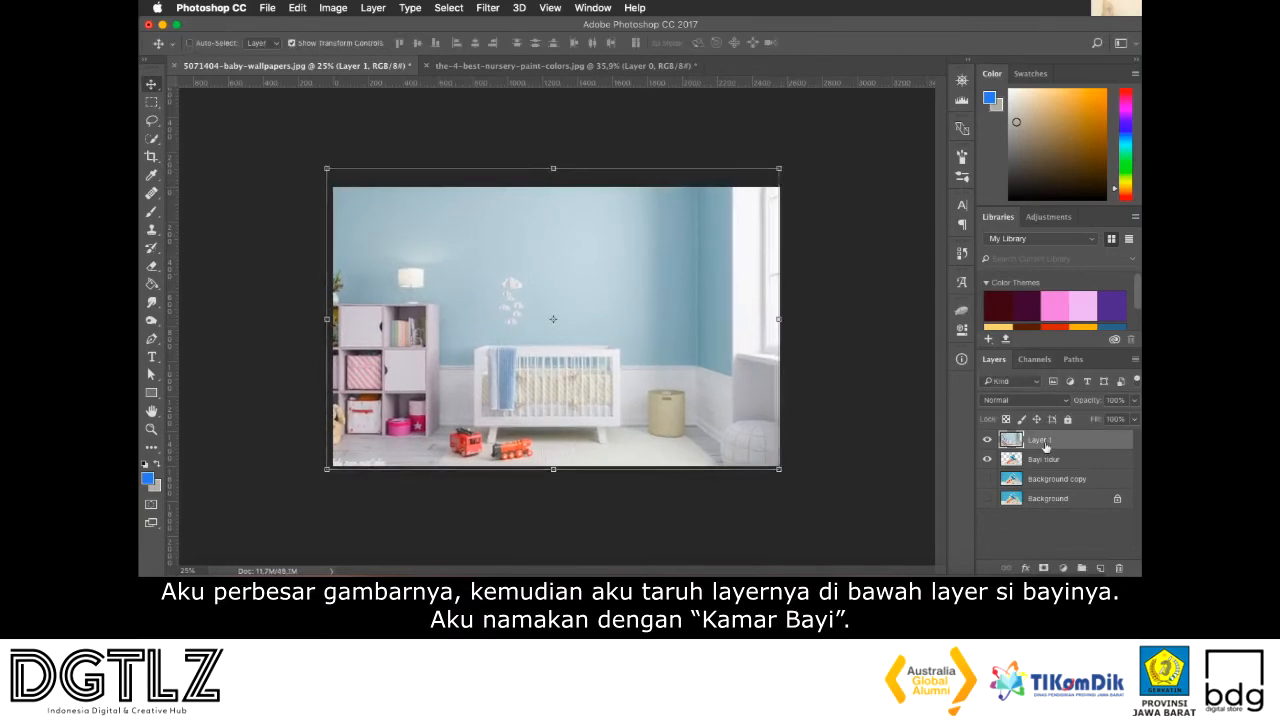
Move the nursery layer directly beneath the Bayi tidur layer and rename it "kamar bayi"
drag(1046, 447, 1041, 466)
double_click(1038, 461)
text(kamar bayi)
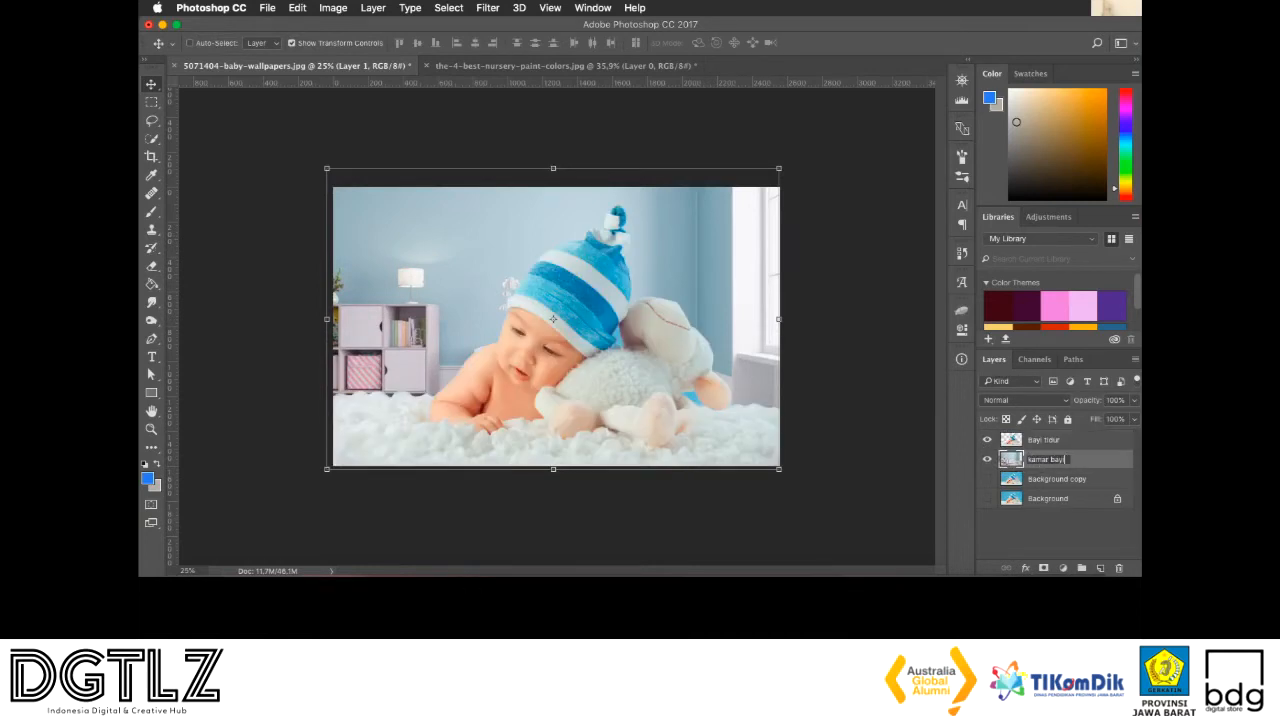
key(Return)
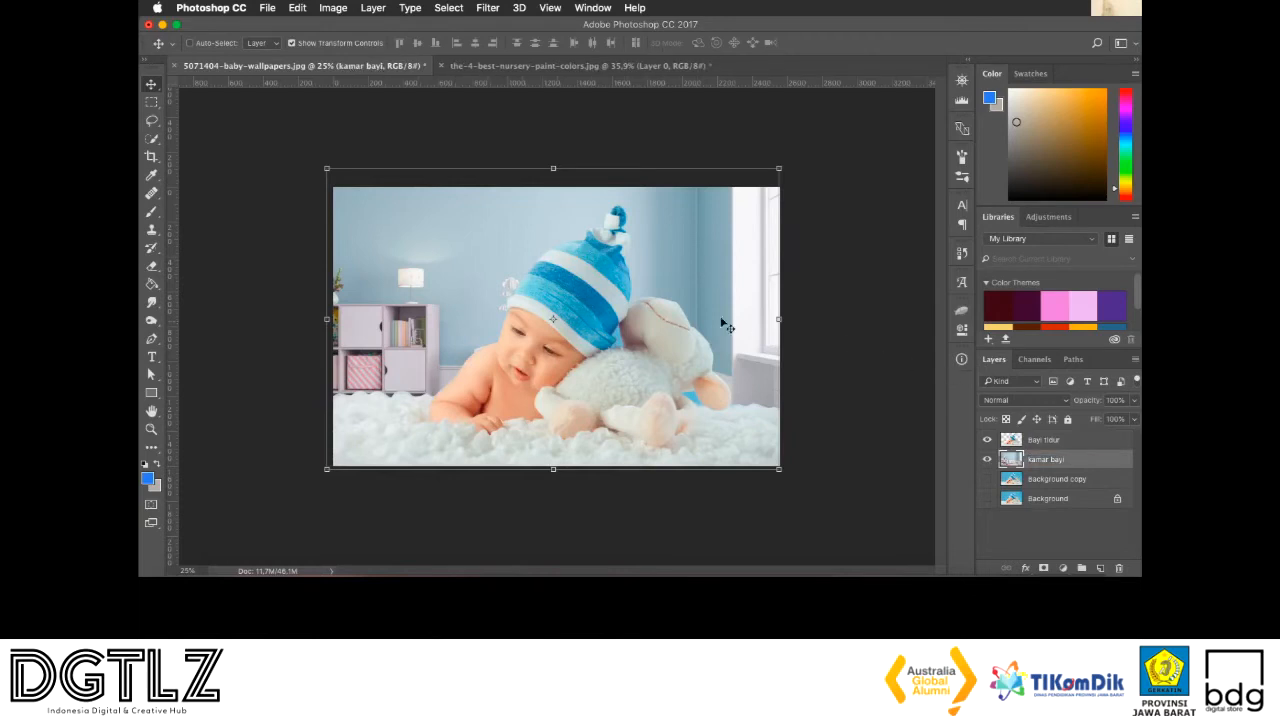
Enlarge the kamar bayi layer to about 136% and shift it upward so the crib shows behind the baby
drag(324, 162, 174, 67)
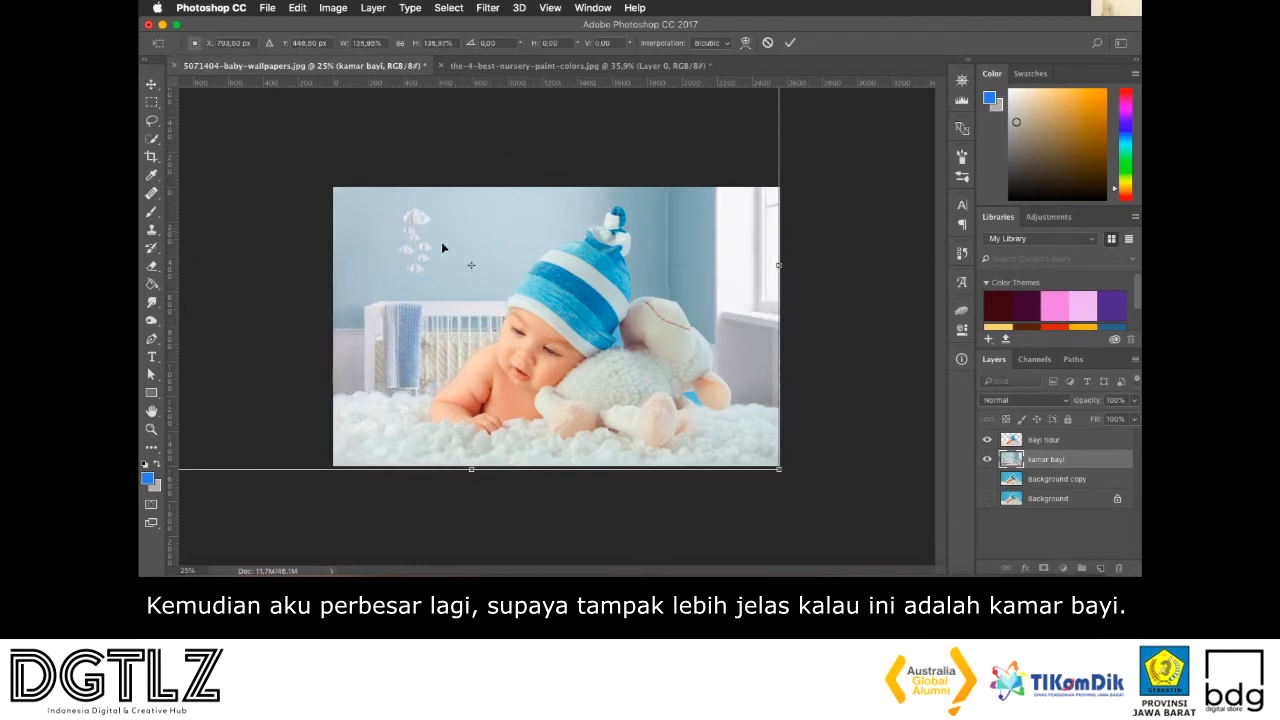
drag(449, 250, 445, 211)
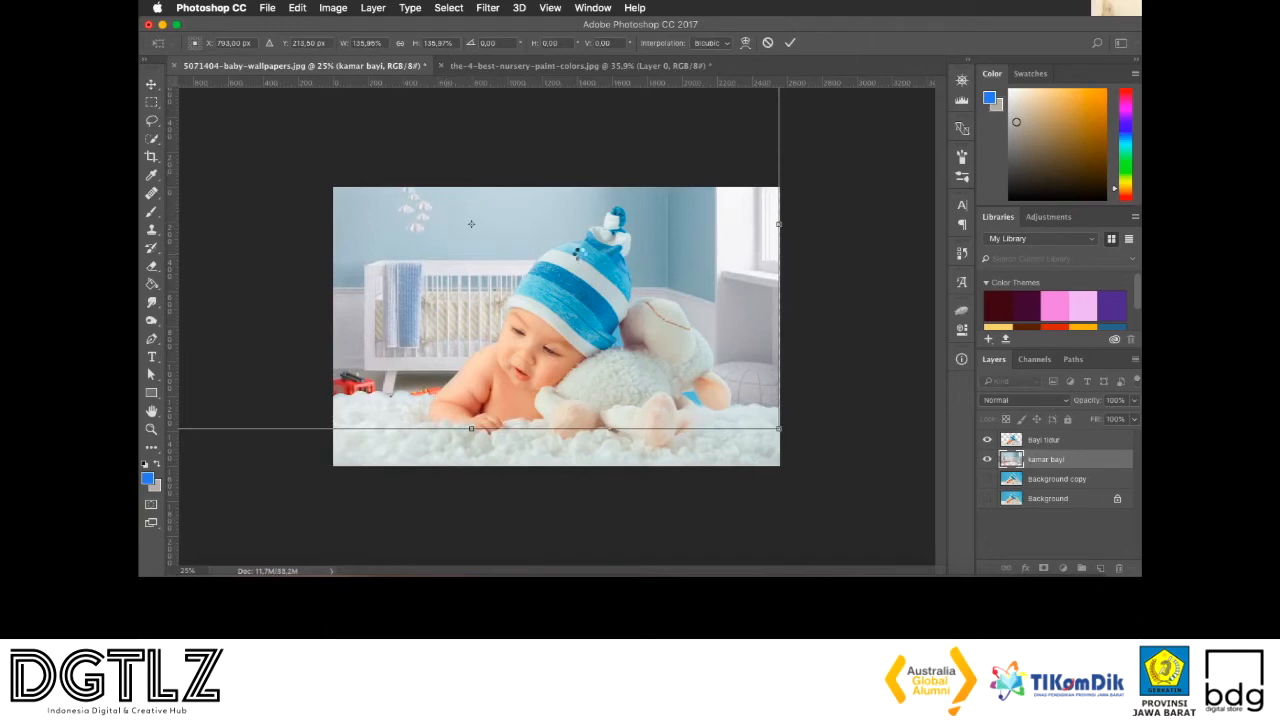
key(Return)
On the Bayi tidur layer, select the leftover blue patch between the hat and the lamb with the Magic Wand and delete it
key(super+0)
click(1045, 440)
scroll(680, 320, up, 2)
key(w)
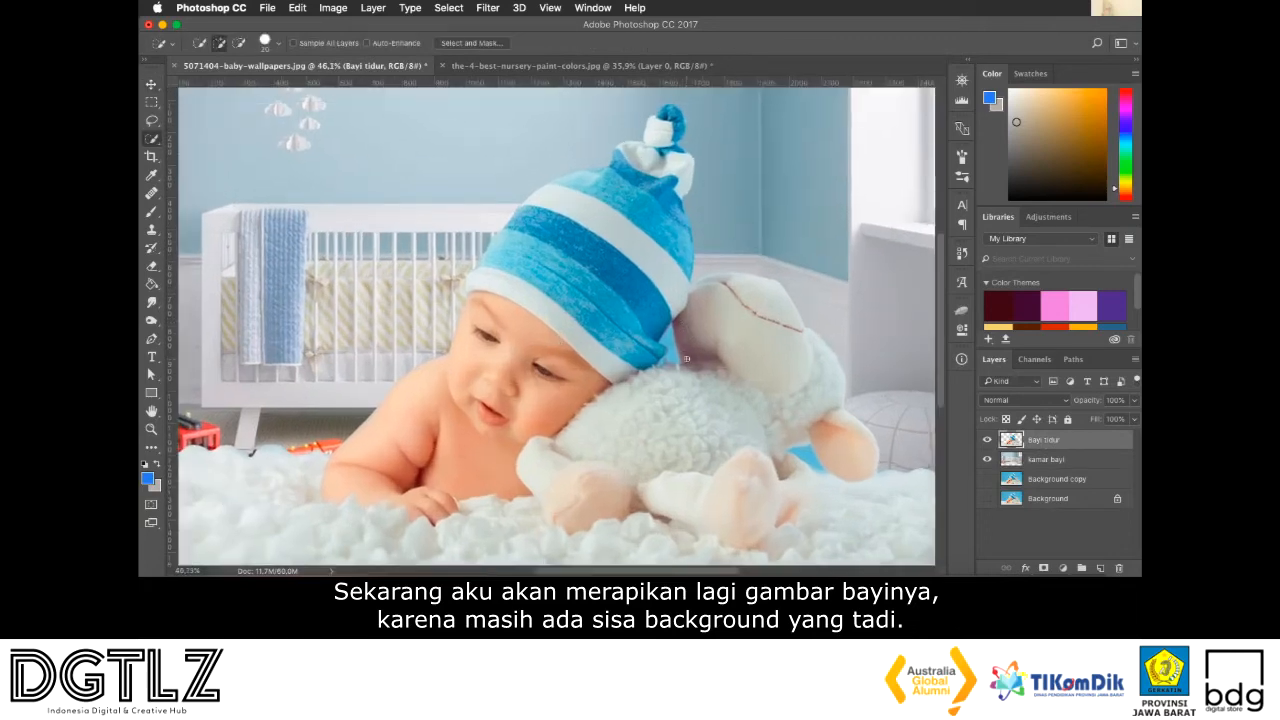
scroll(682, 344, up, 4)
scroll(734, 317, up, 1)
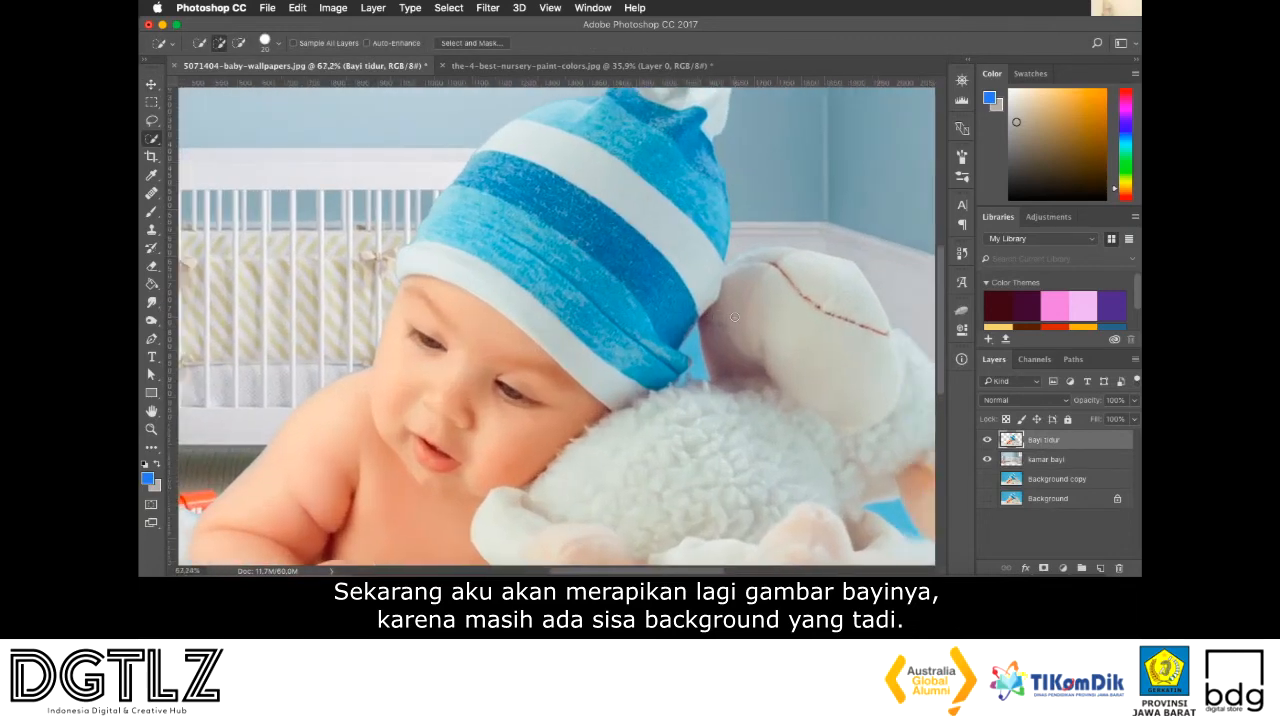
click(152, 140)
click(178, 151)
click(698, 356)
key(Delete)
Select the leftover blue patch beside the lamb's ear with the Magic Wand, delete it, deselect, and return to the Move tool
scroll(812, 444, right, 10)
scroll(812, 444, down, 5)
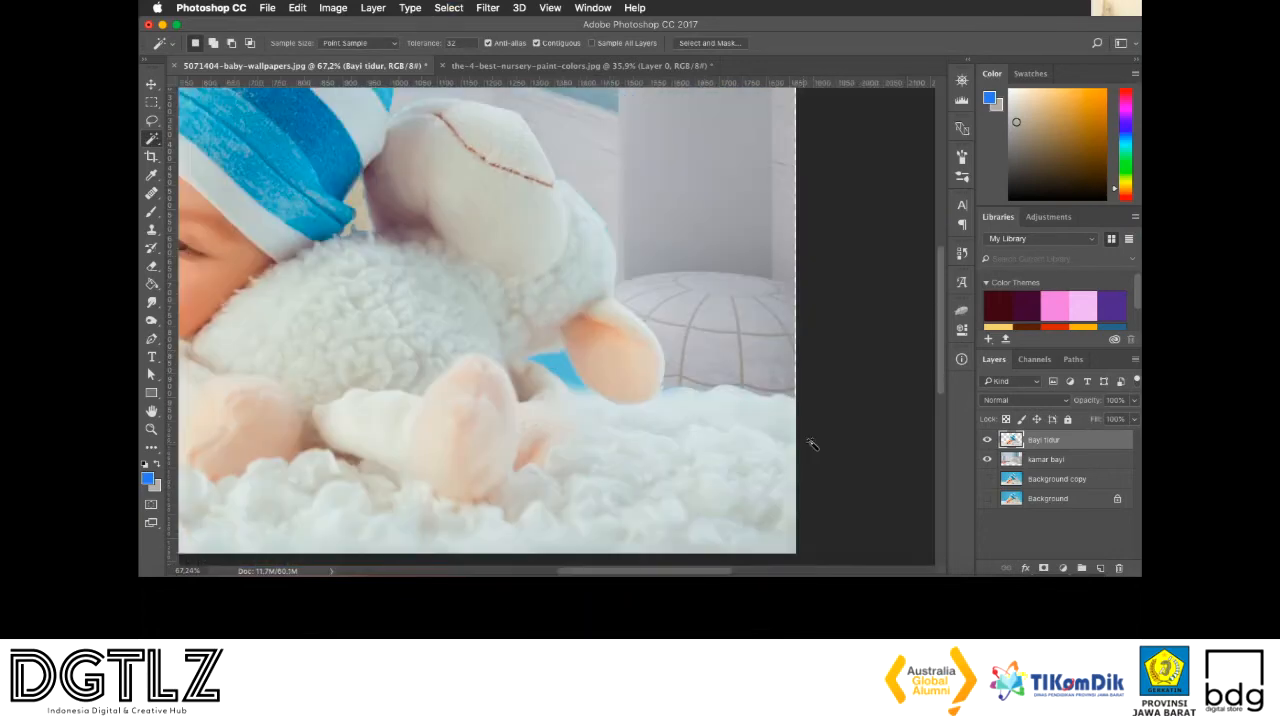
click(560, 363)
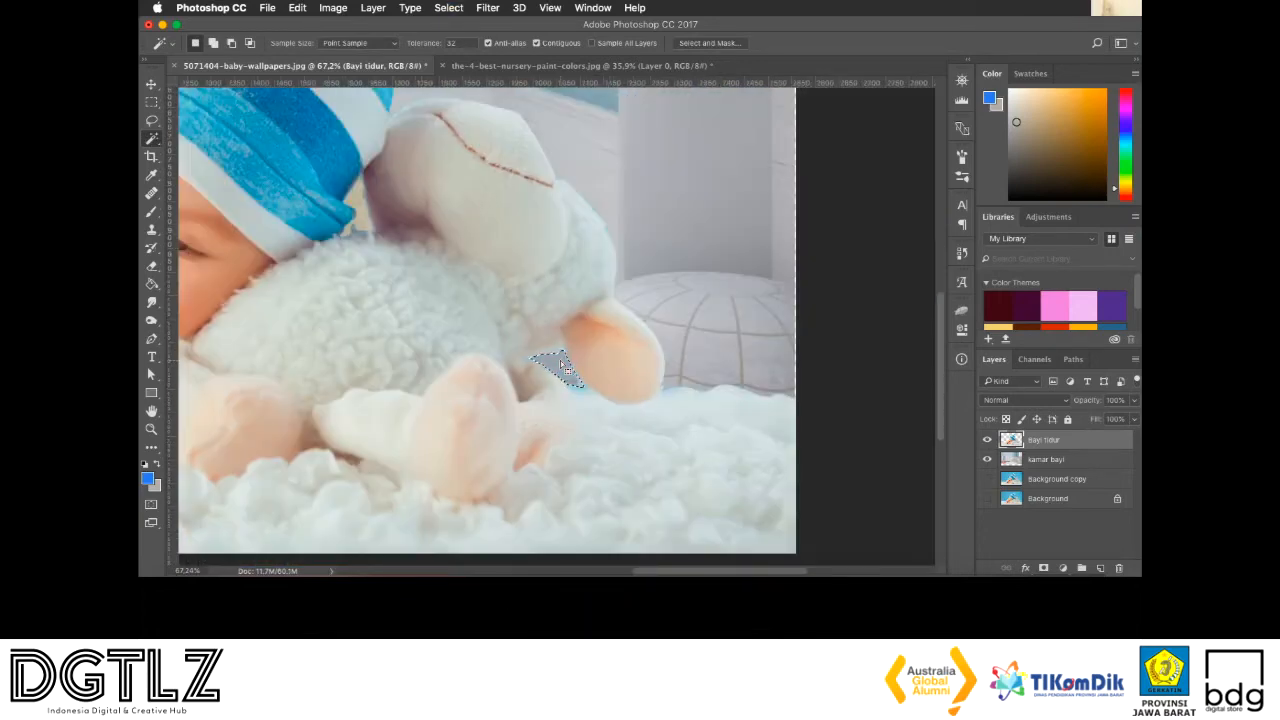
key(Delete)
scroll(562, 360, down, 2)
scroll(562, 358, down, 3)
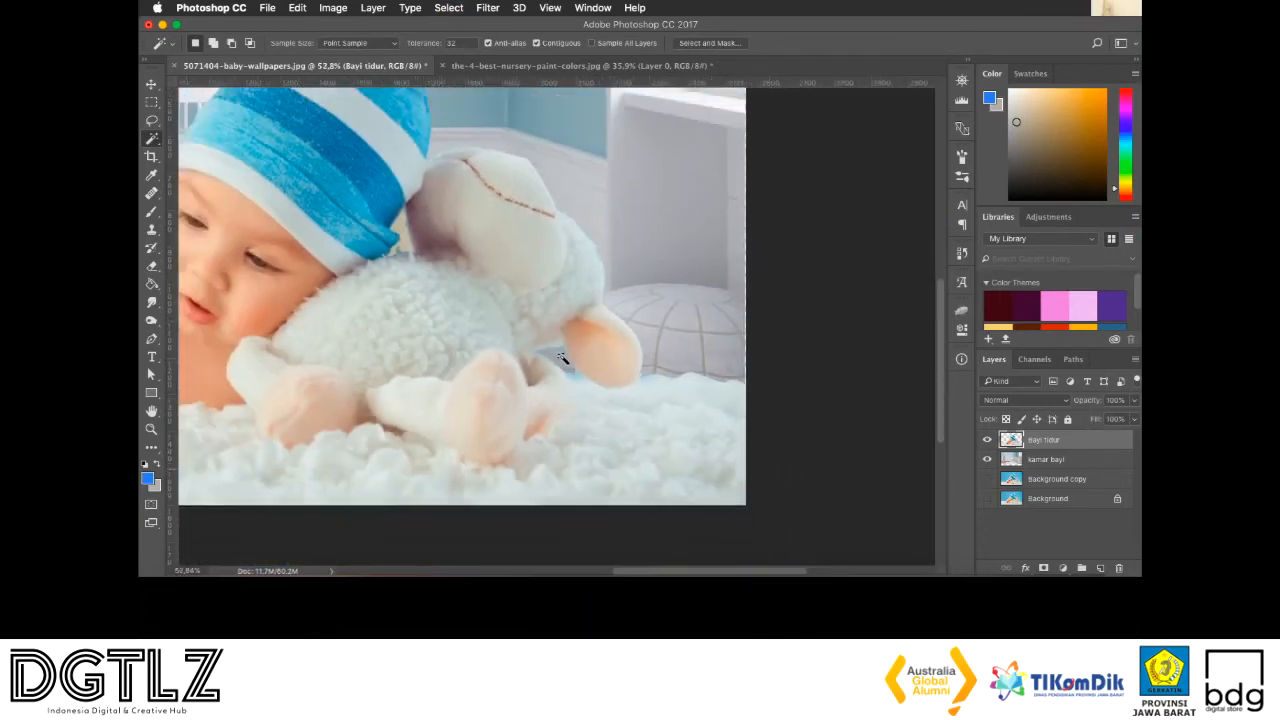
scroll(562, 358, left, 8)
scroll(562, 358, up, 3)
key(v)
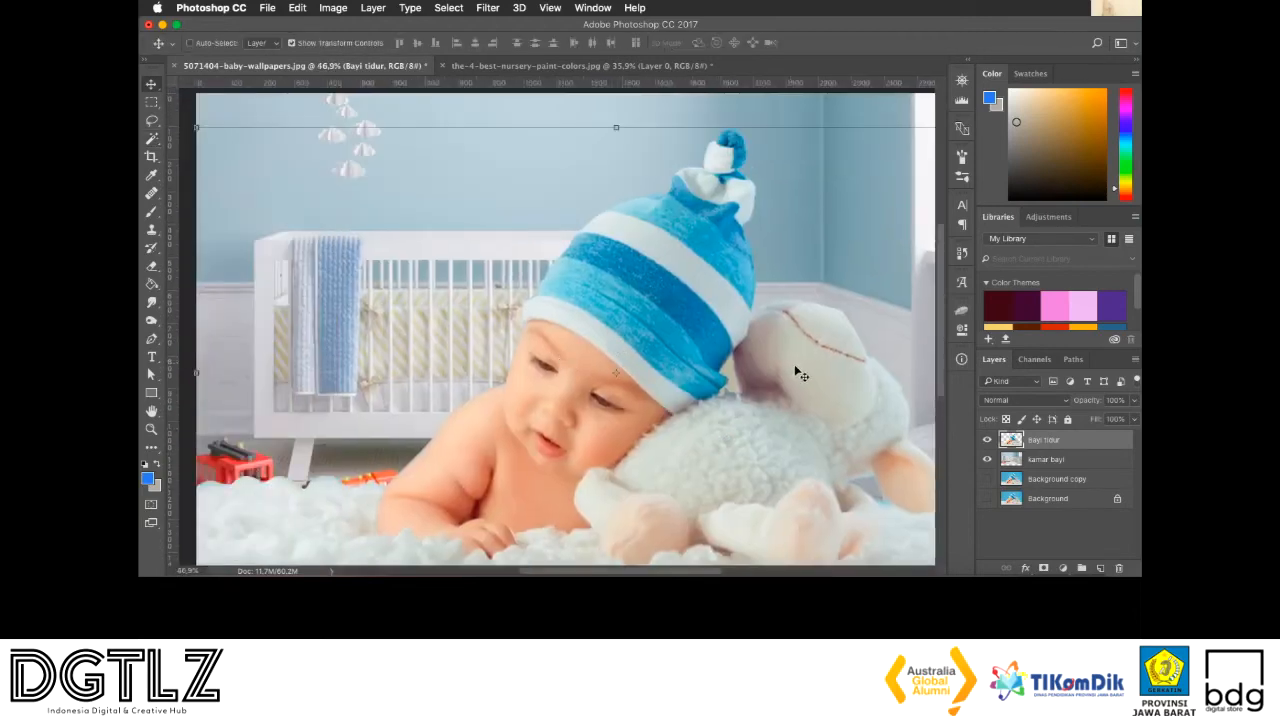
Duplicate the Bayi tidur layer as "Bayi tidur copy" in the same document
scroll(795, 365, down, 3)
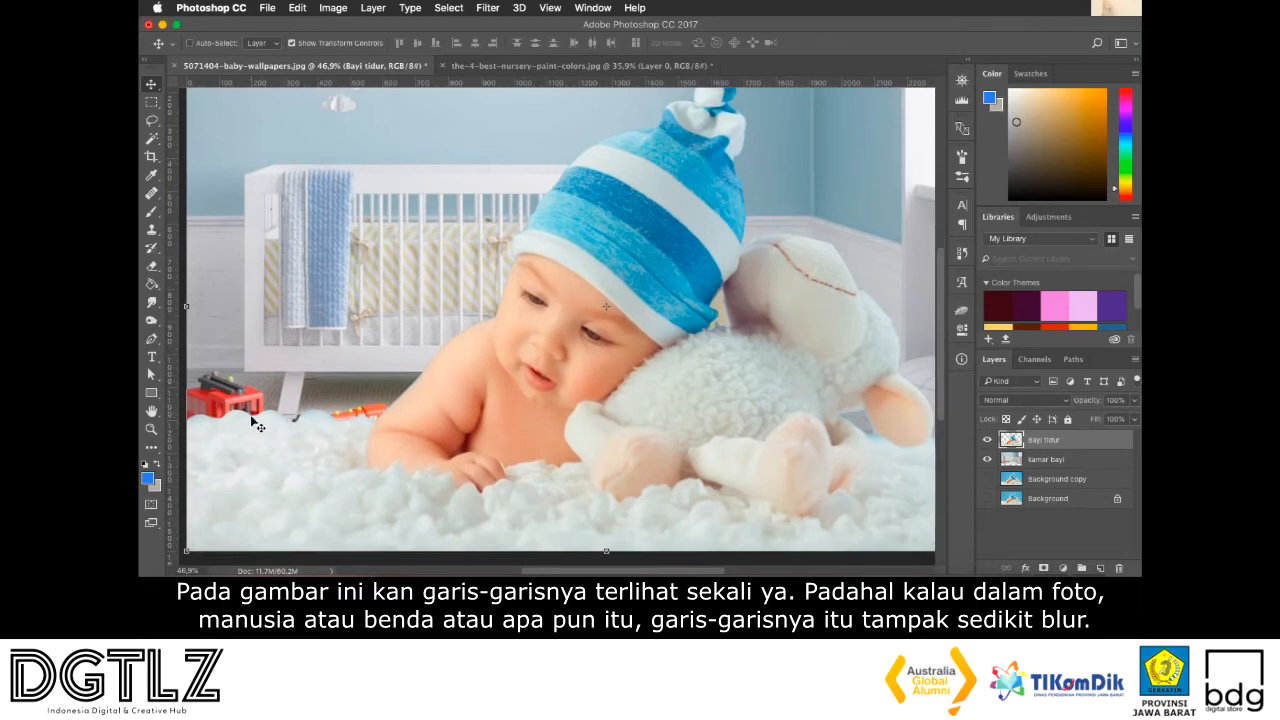
scroll(337, 392, down, 2)
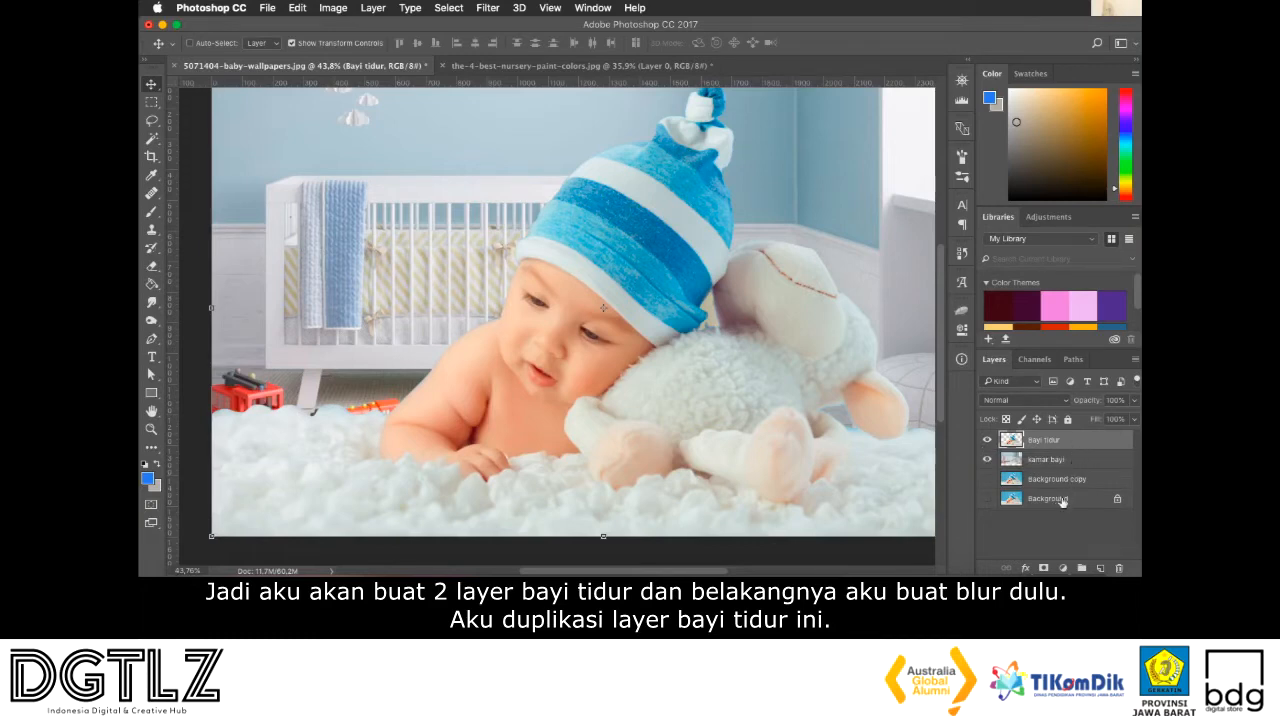
right_click(1034, 442)
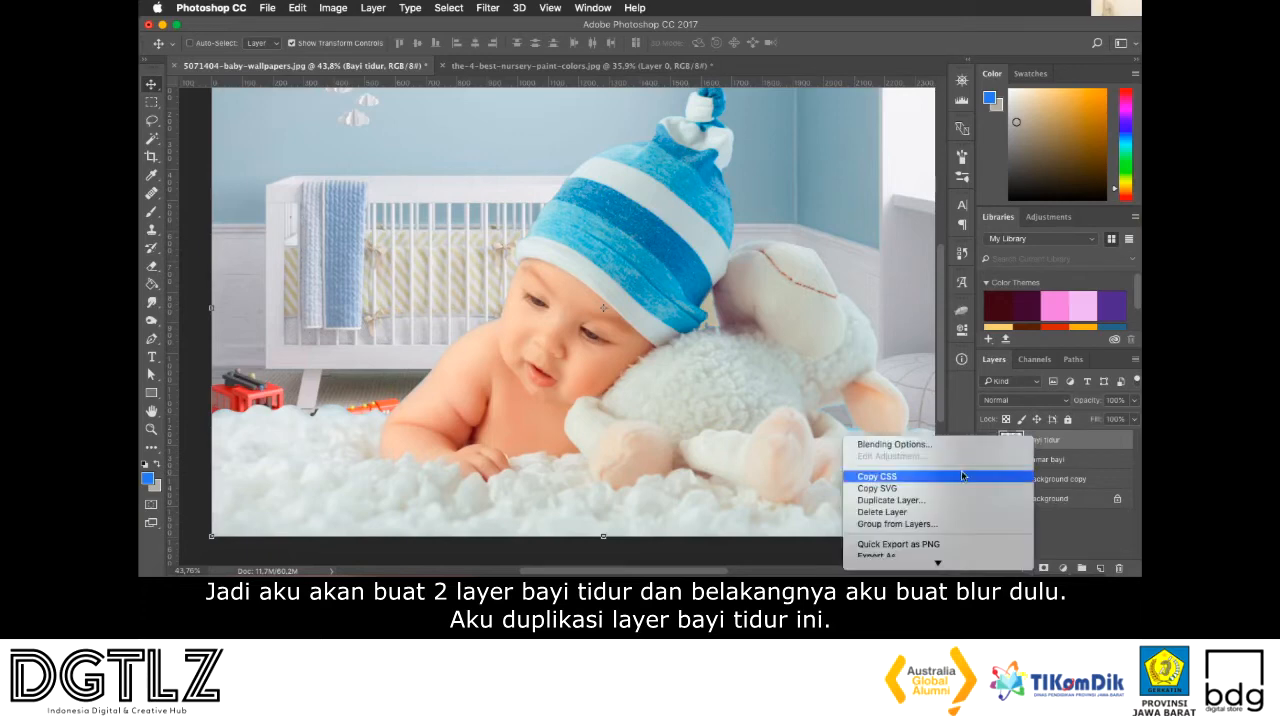
click(890, 500)
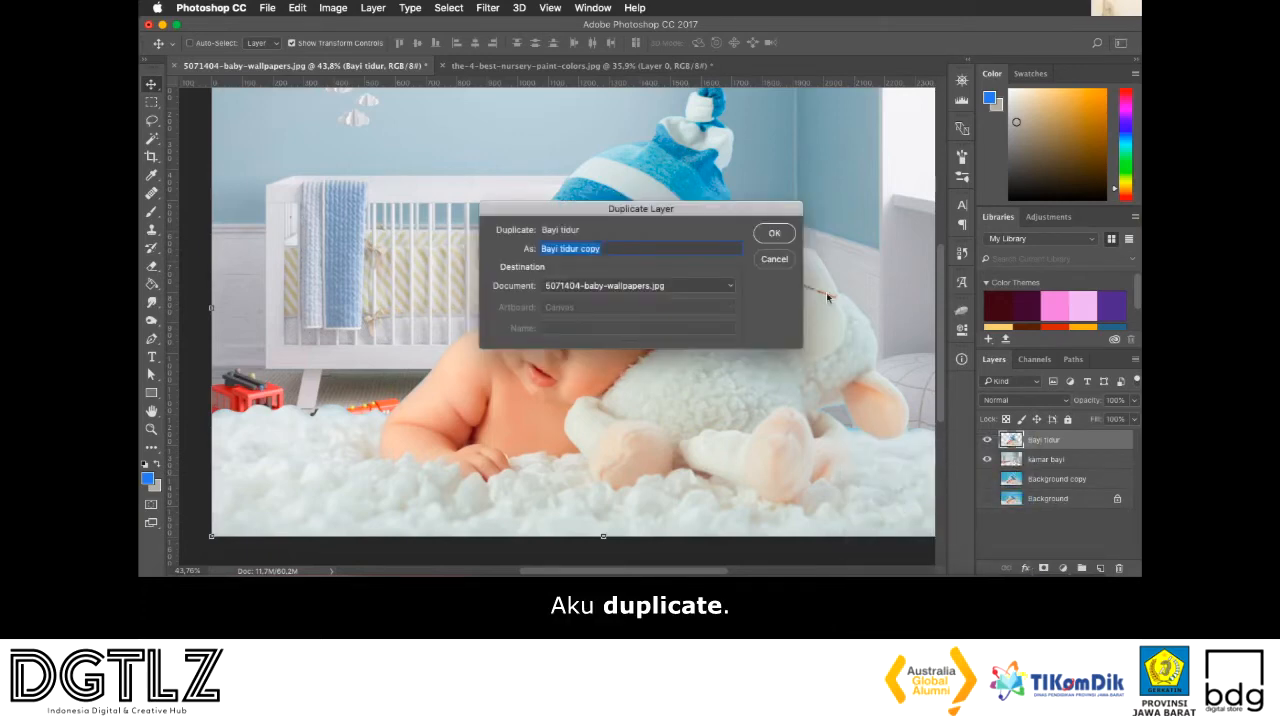
click(774, 235)
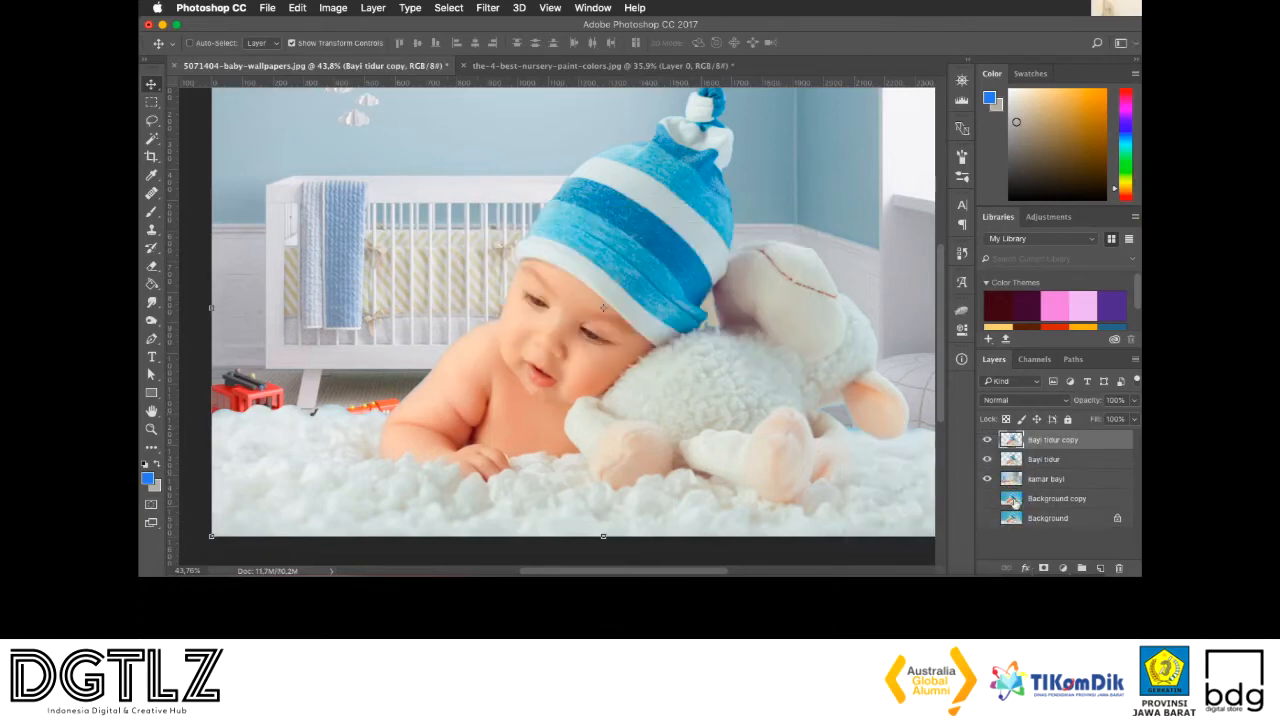
Hide the Bayi tidur copy layer, leaving the Bayi tidur and kamar bayi layers visible
click(268, 404)
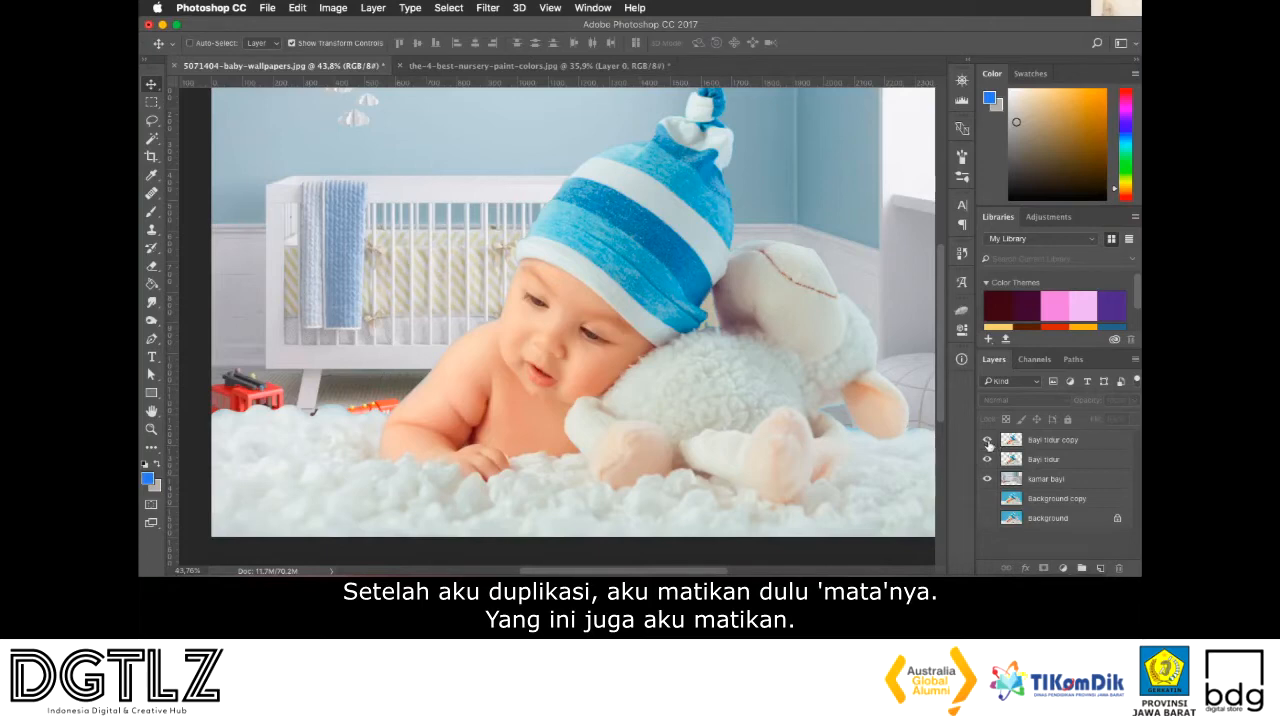
click(988, 441)
click(988, 460)
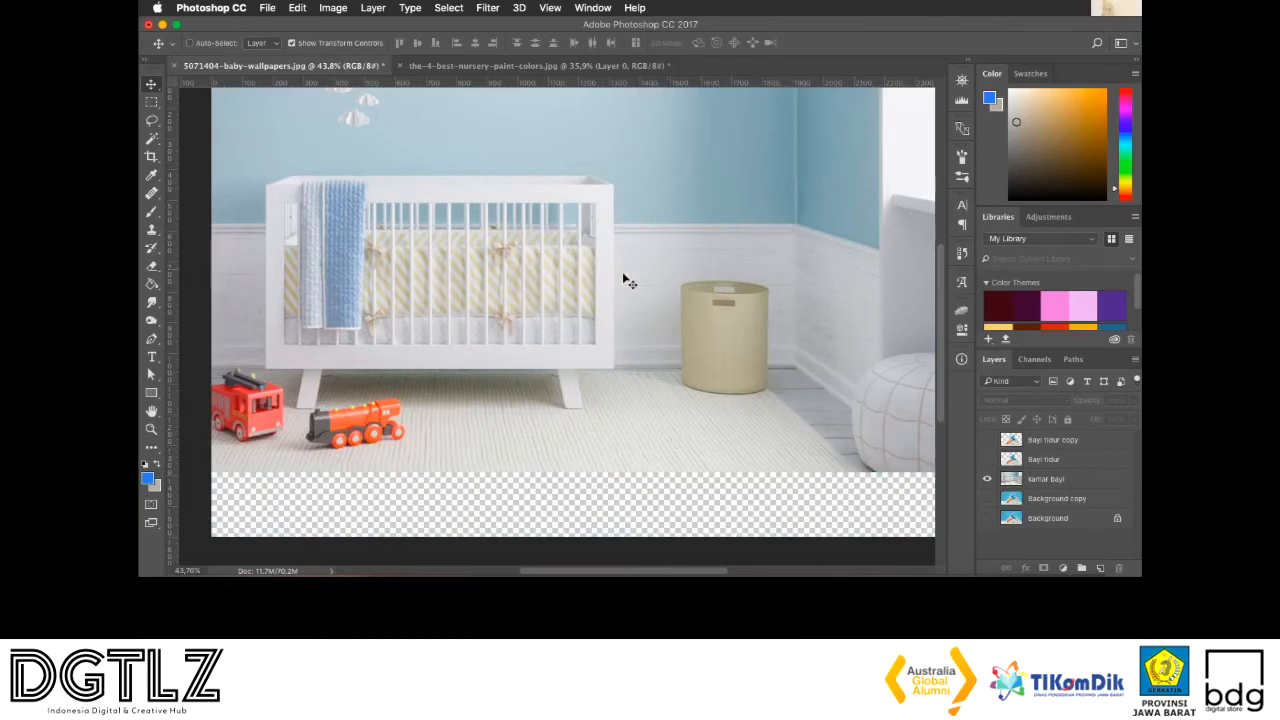
click(987, 460)
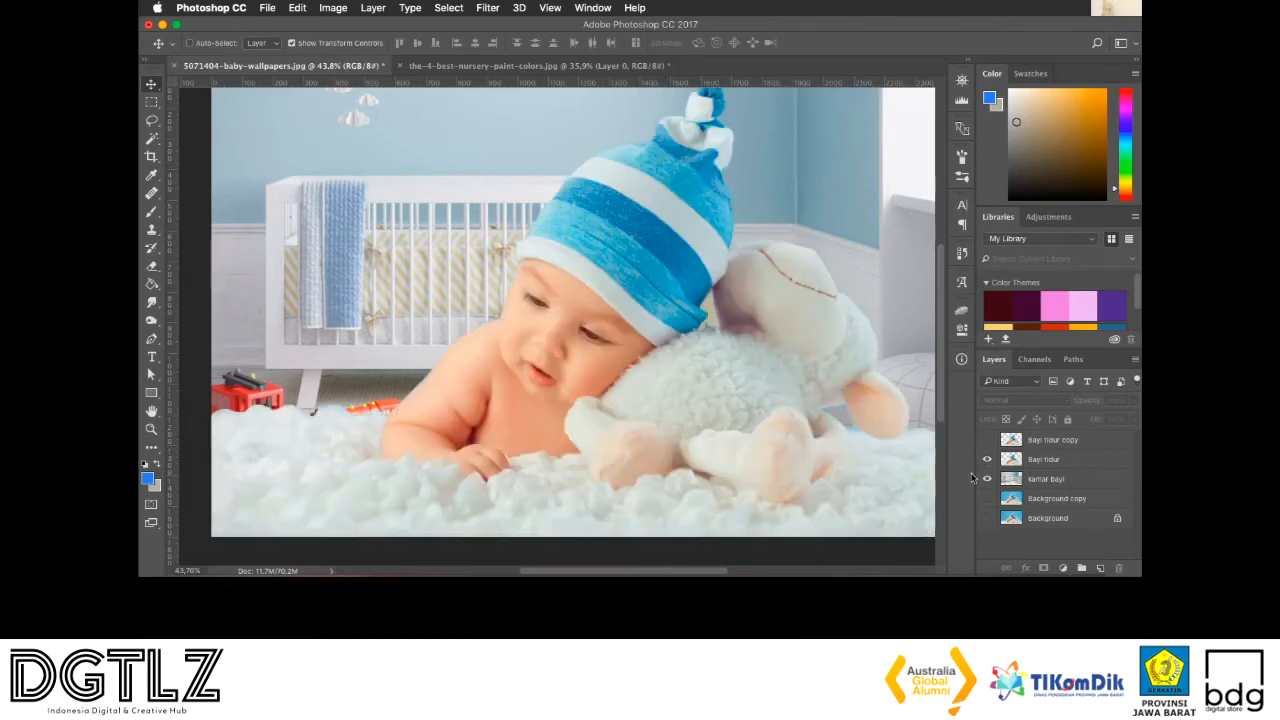
Apply a Gaussian Blur with a radius of 6 pixels to the kamar bayi layer
click(1050, 481)
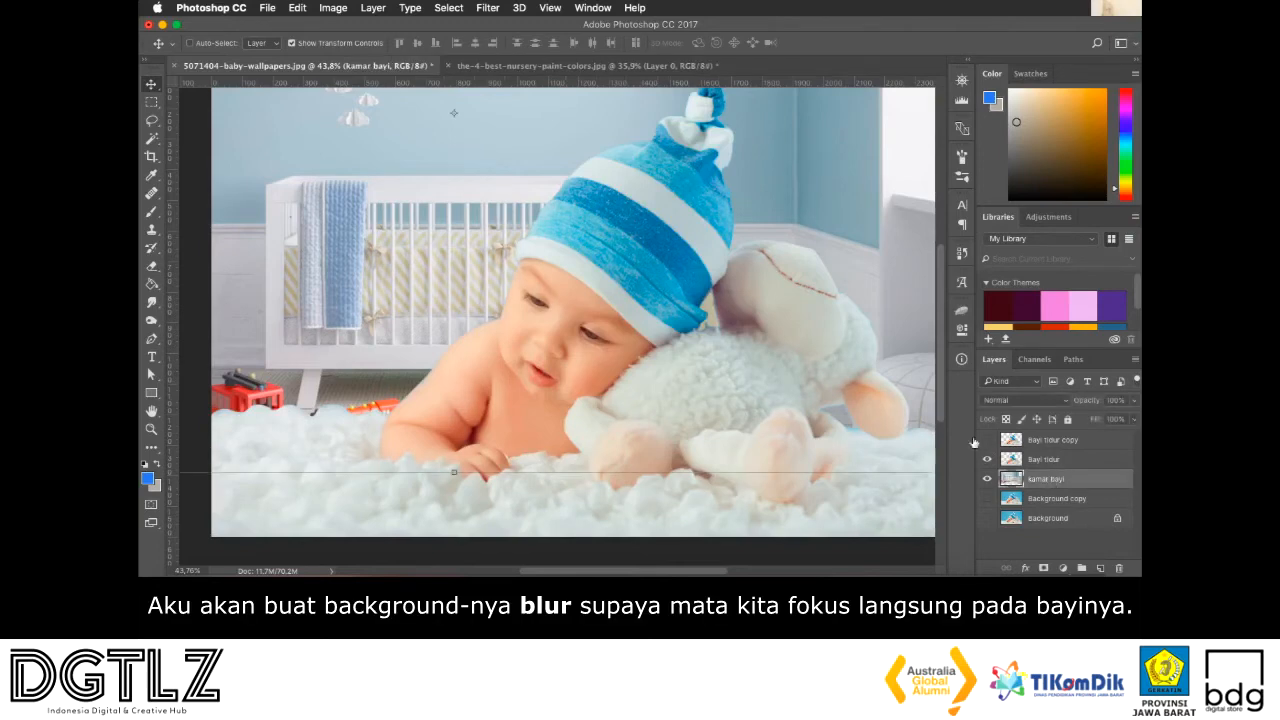
scroll(541, 297, down, 2)
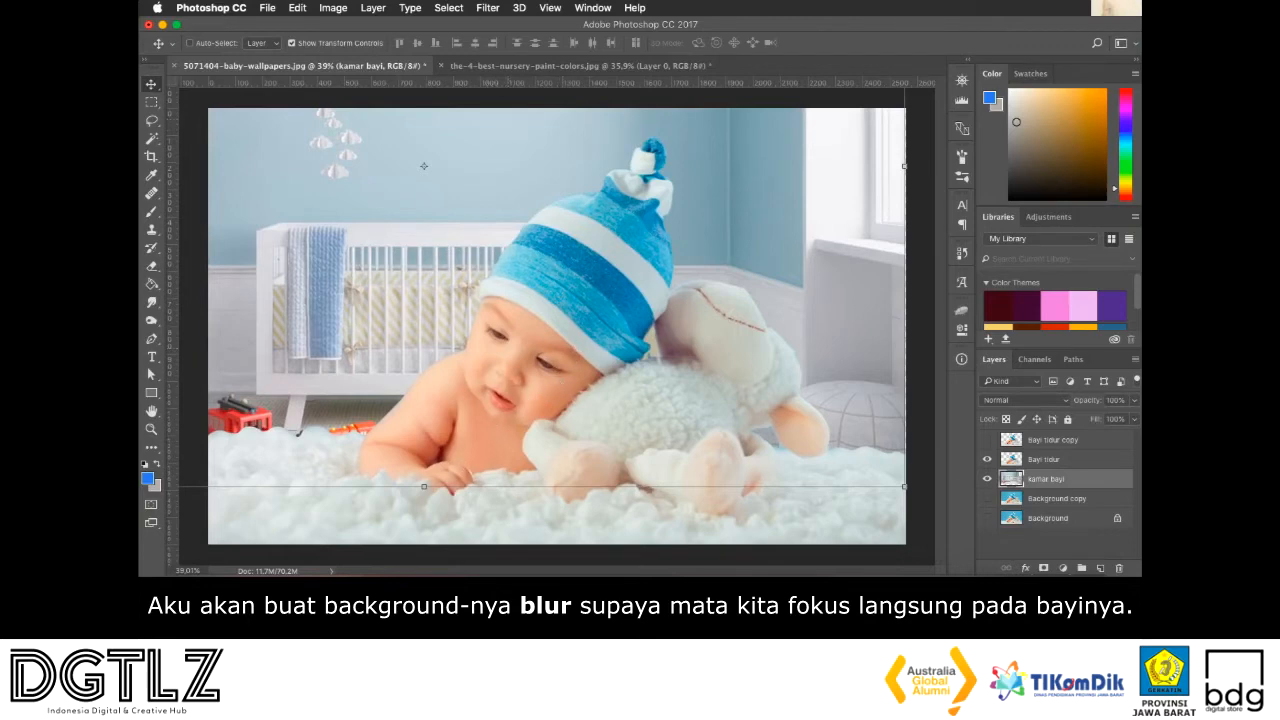
click(487, 7)
mouse_move(509, 174)
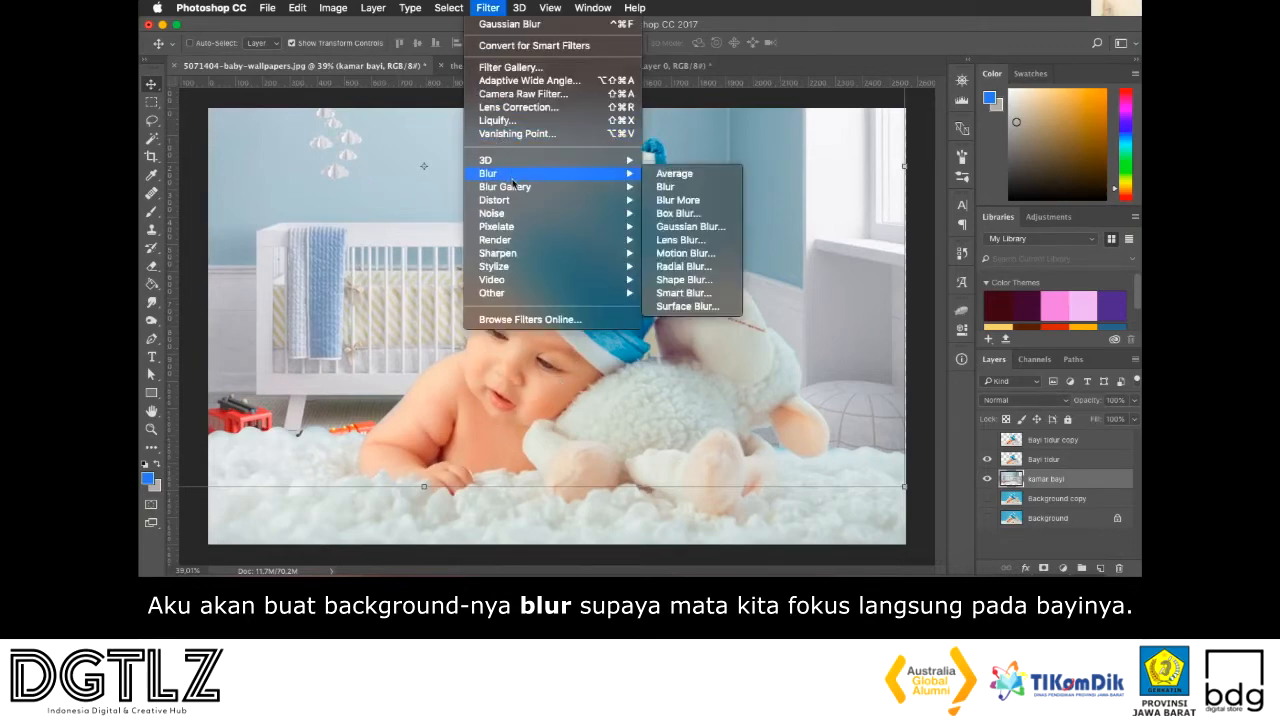
click(506, 46)
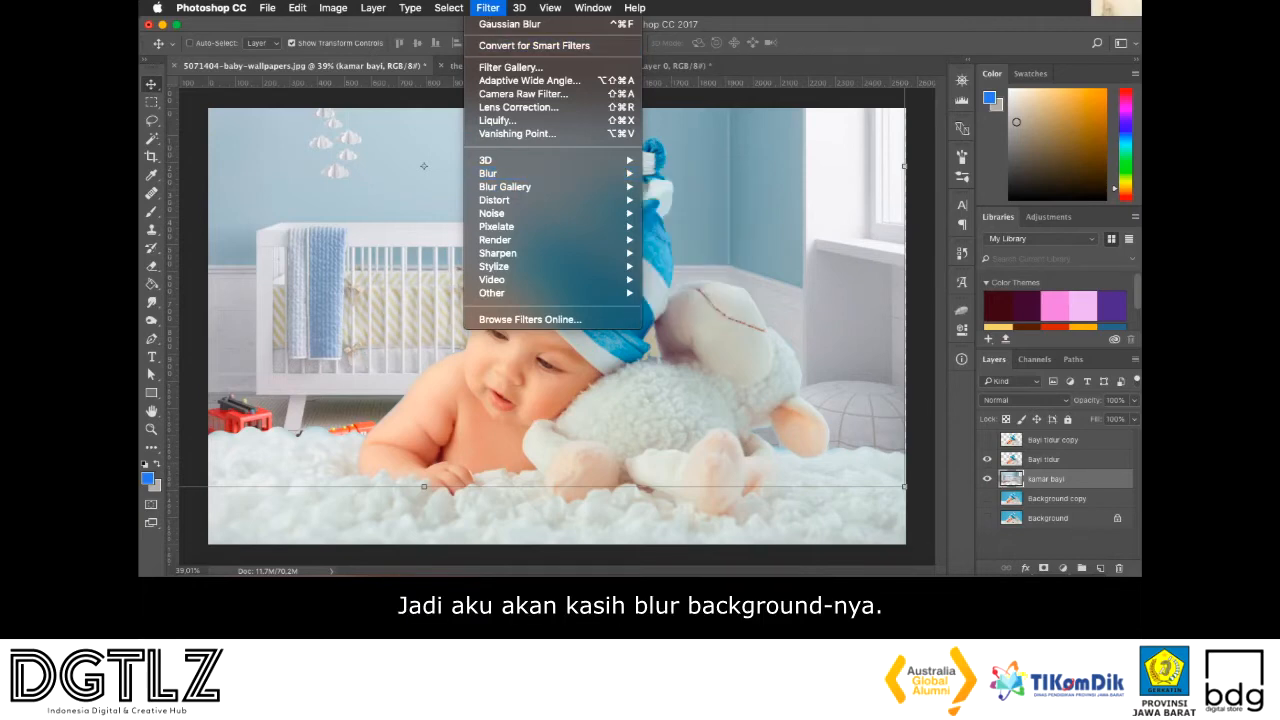
mouse_move(509, 172)
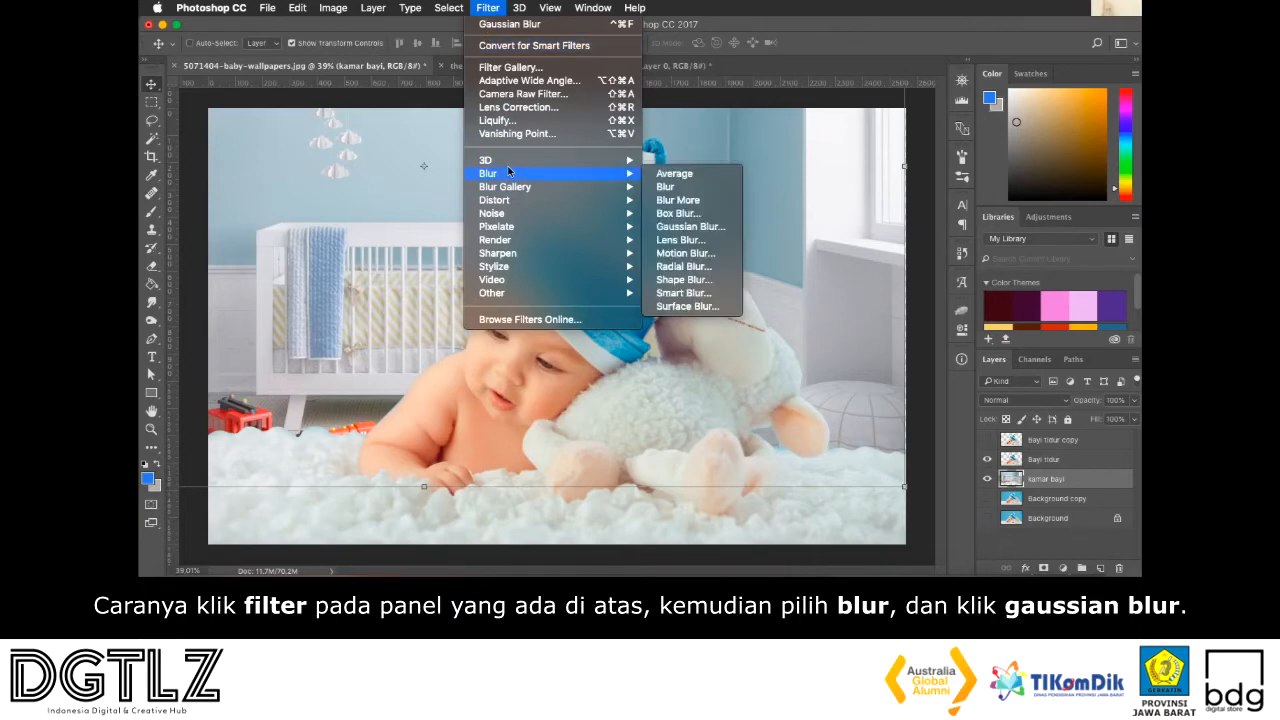
click(690, 227)
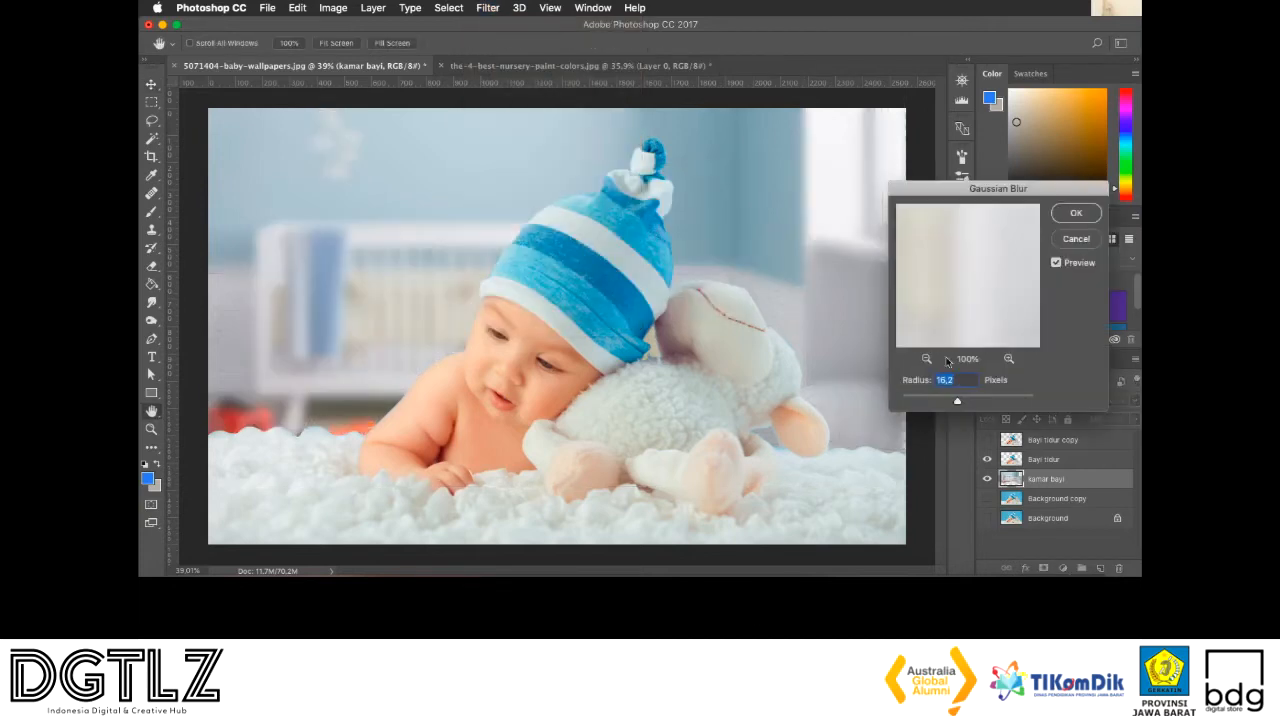
drag(945, 395, 944, 399)
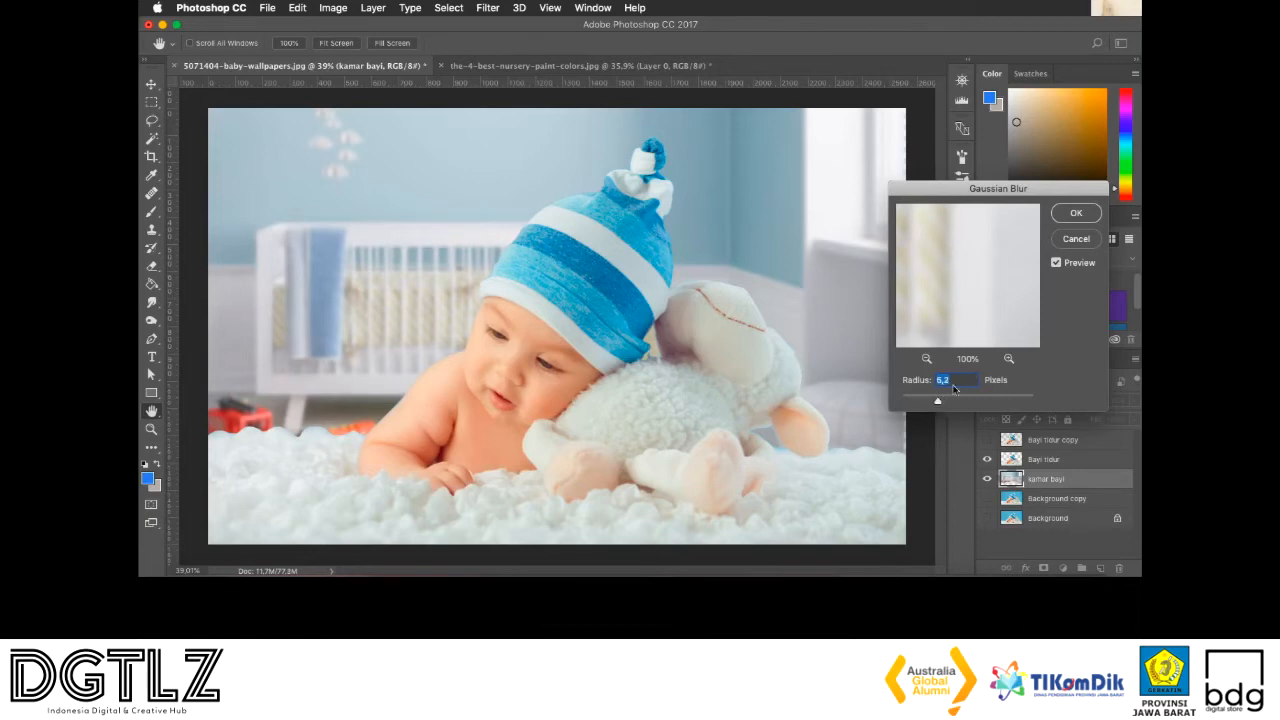
text(5)
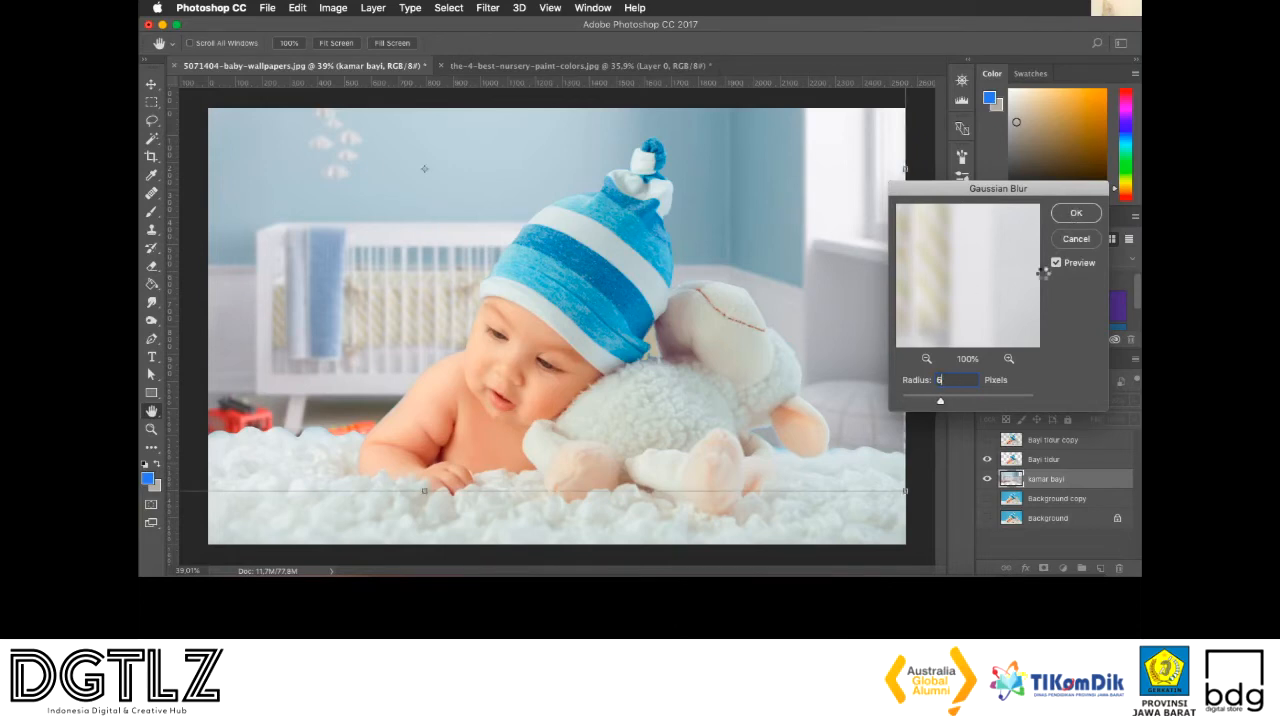
key(Return)
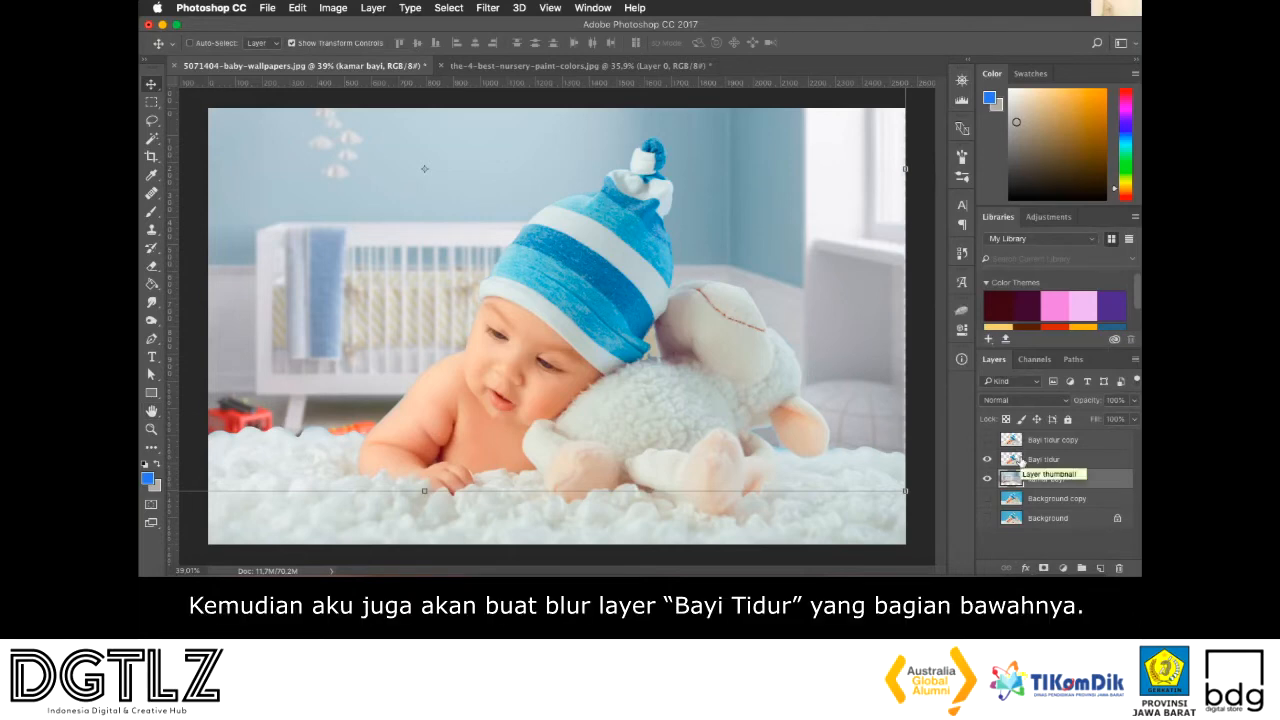
Apply a Gaussian Blur with a radius of 4.2 pixels to the lower Bayi tidur layer
click(1013, 459)
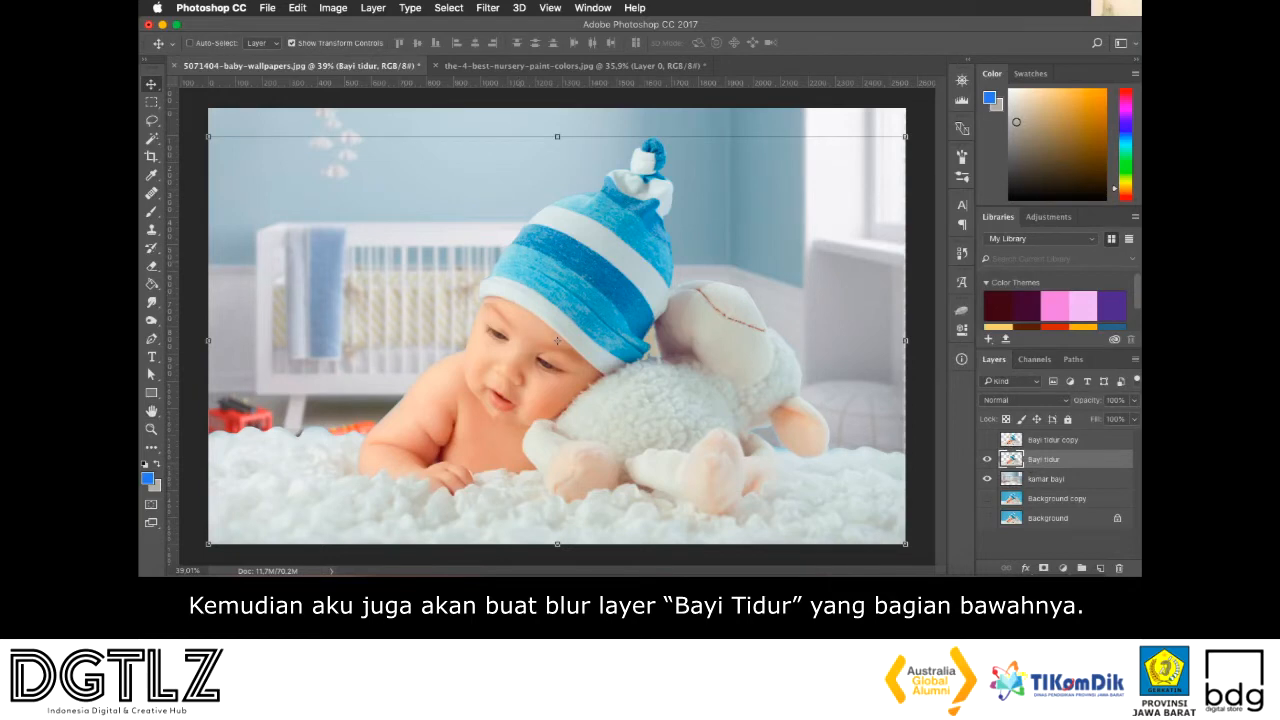
click(488, 7)
mouse_move(534, 178)
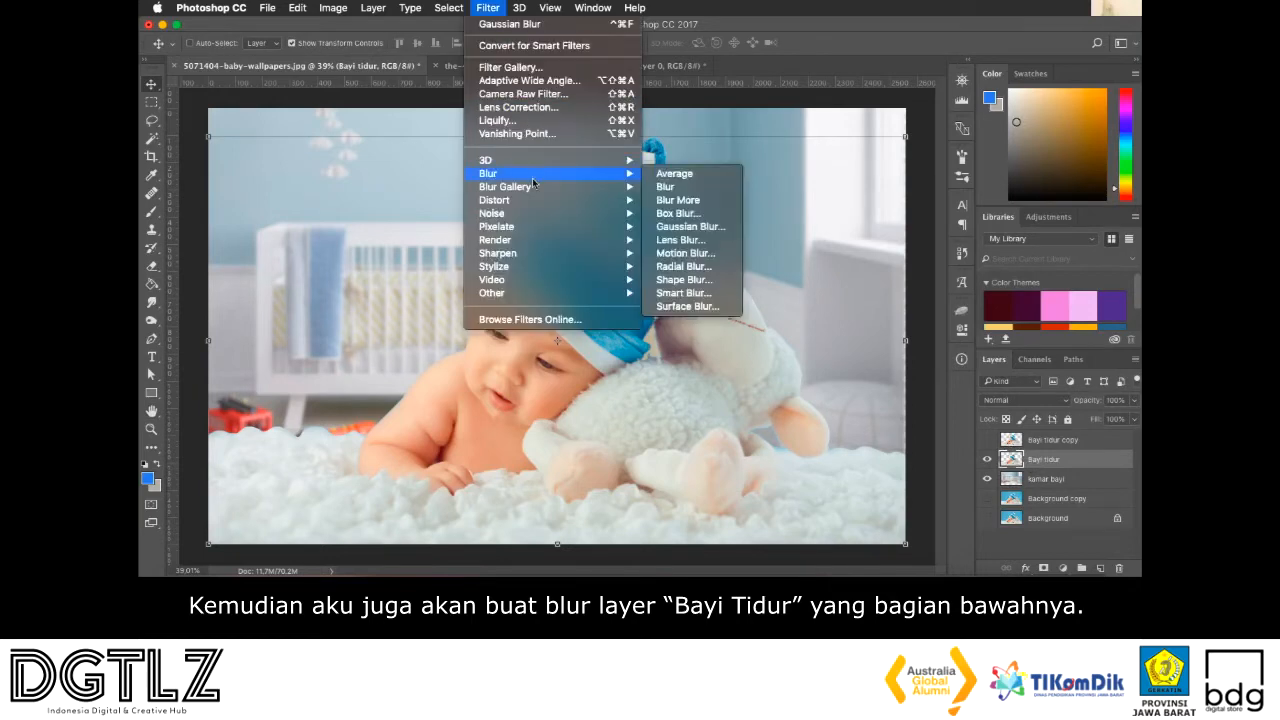
click(690, 226)
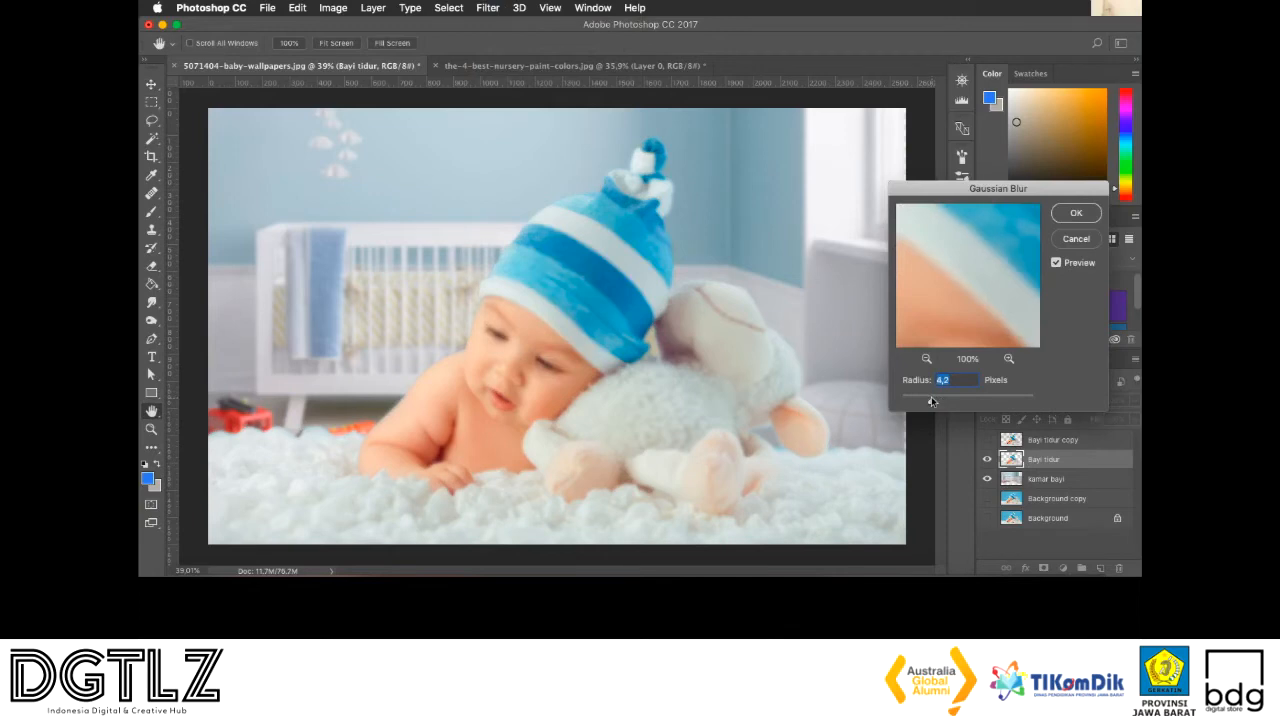
drag(929, 401, 926, 402)
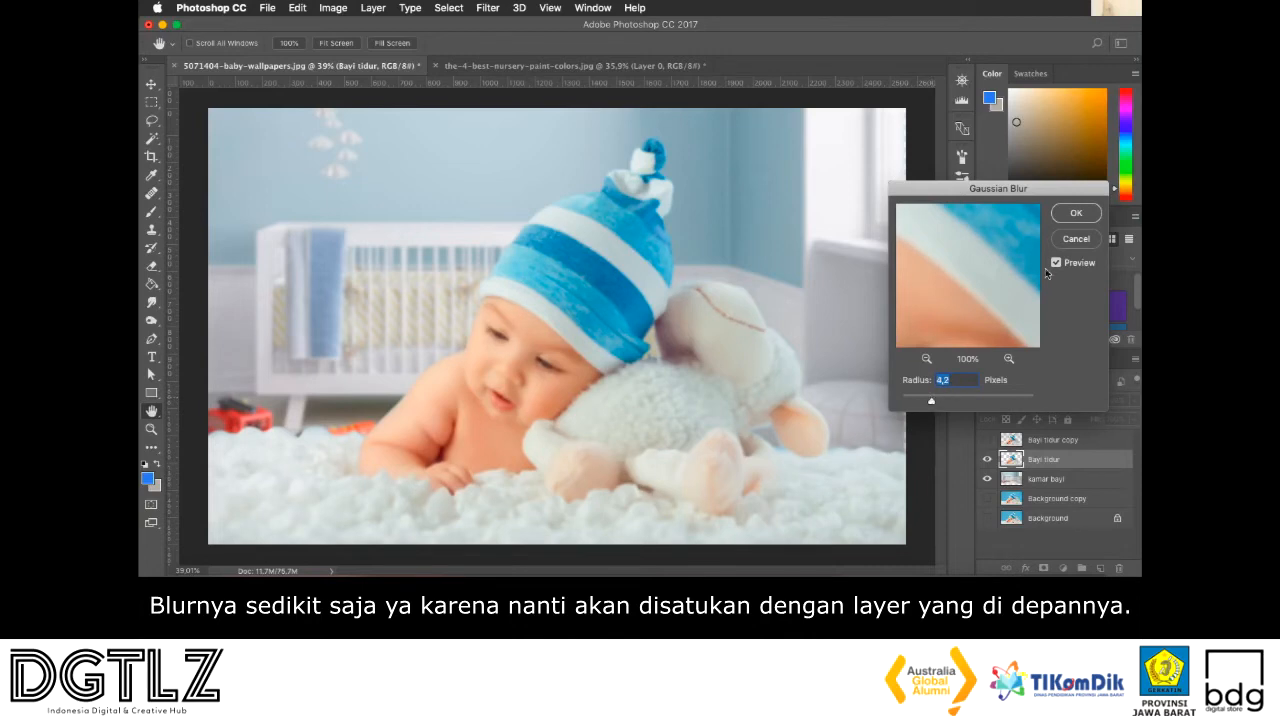
click(1068, 213)
Show the Bayi tidur copy layer again and make it the active layer
key(v)
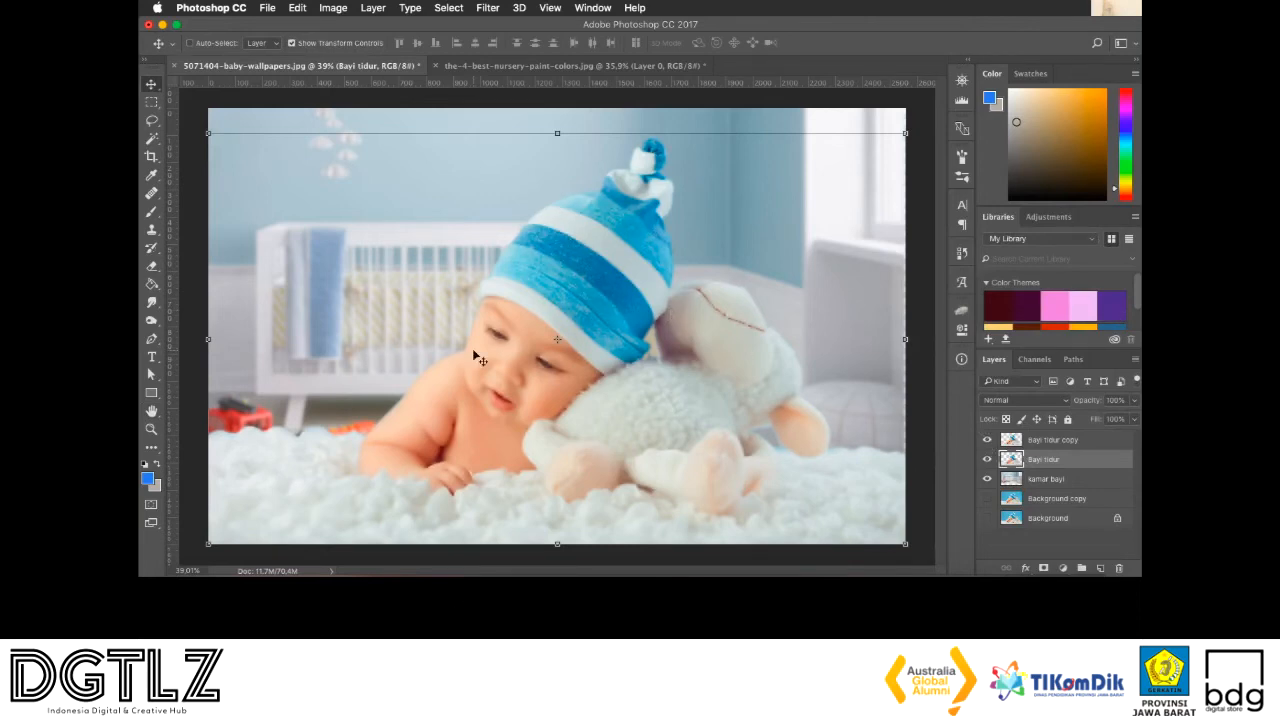
scroll(474, 354, up, 1)
scroll(474, 355, up, 3)
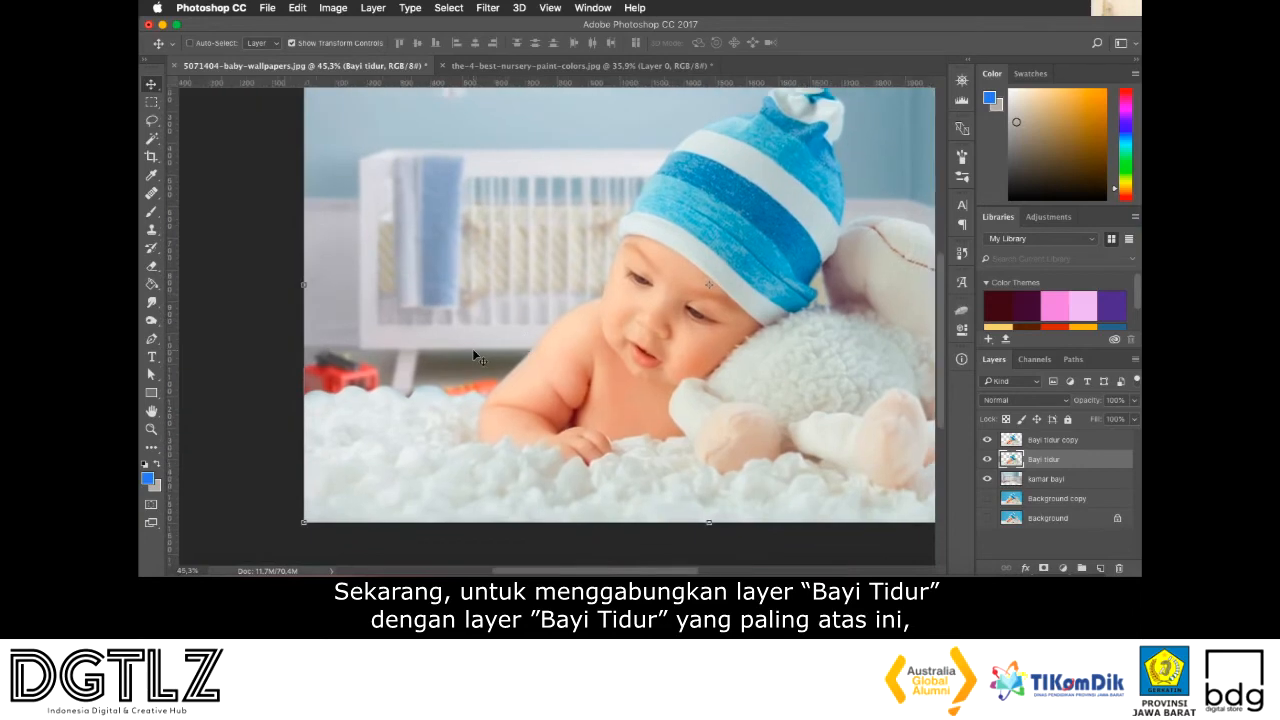
click(1046, 441)
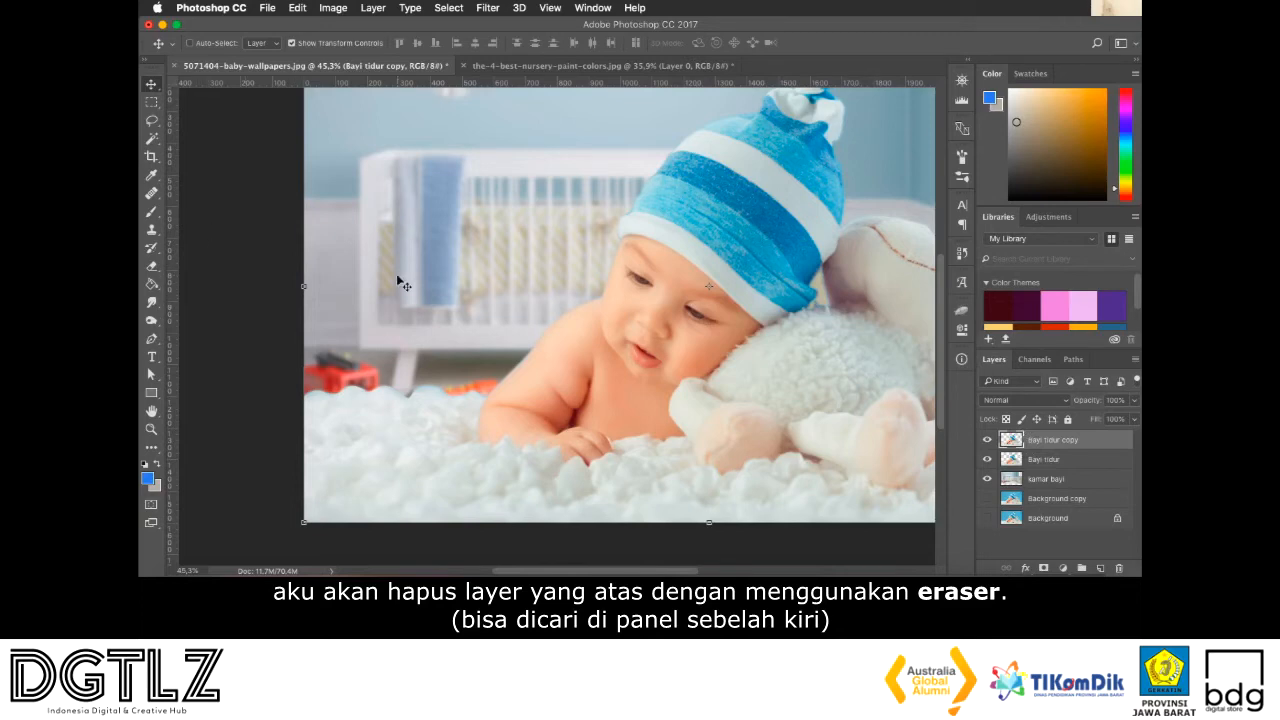
With an enlarged Eraser, soften the upper edge of the white blanket beside the baby's arm on the Bayi tidur copy layer
key(e)
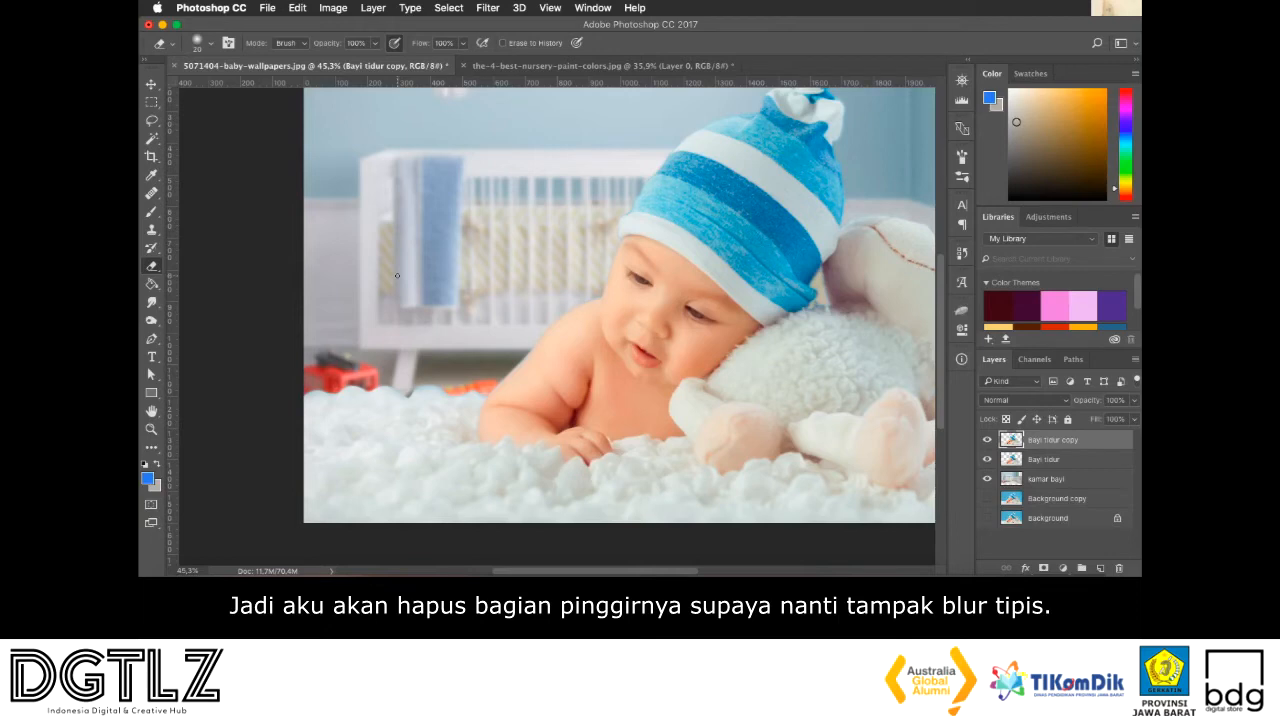
key(bracketright)
key(bracketright)
scroll(397, 275, up, 3)
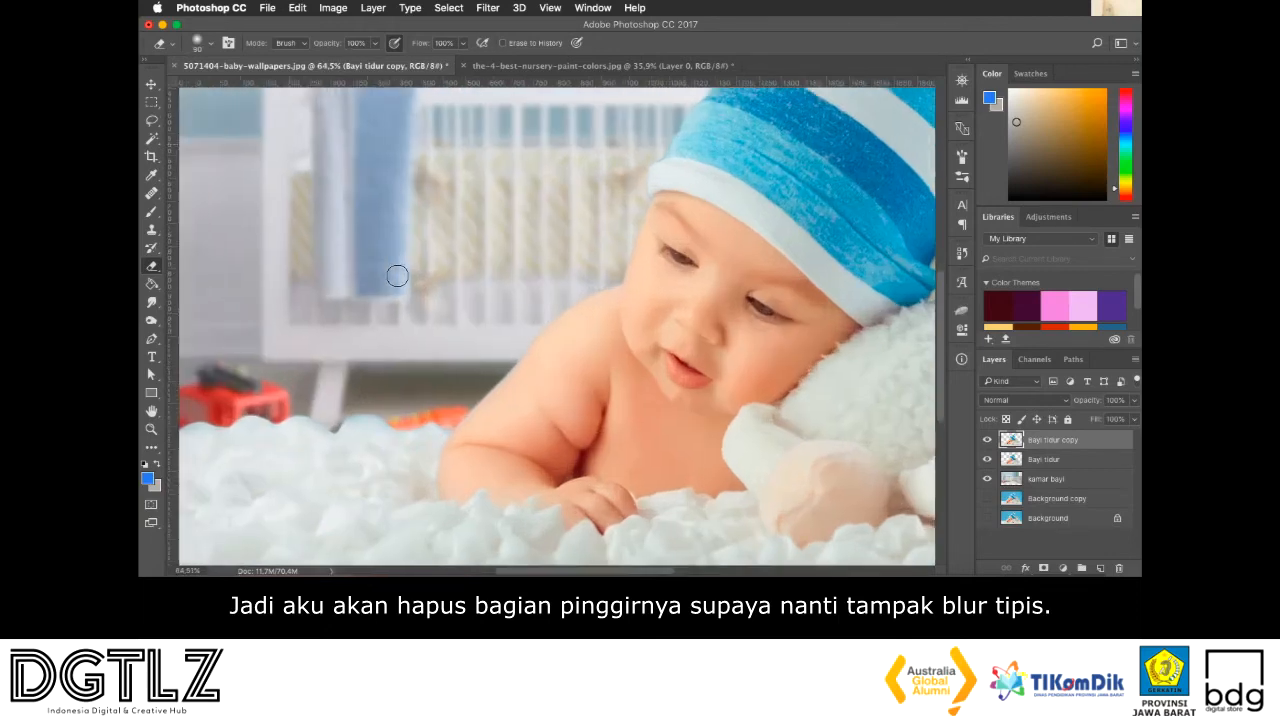
scroll(397, 275, left, 5)
scroll(397, 275, down, 2)
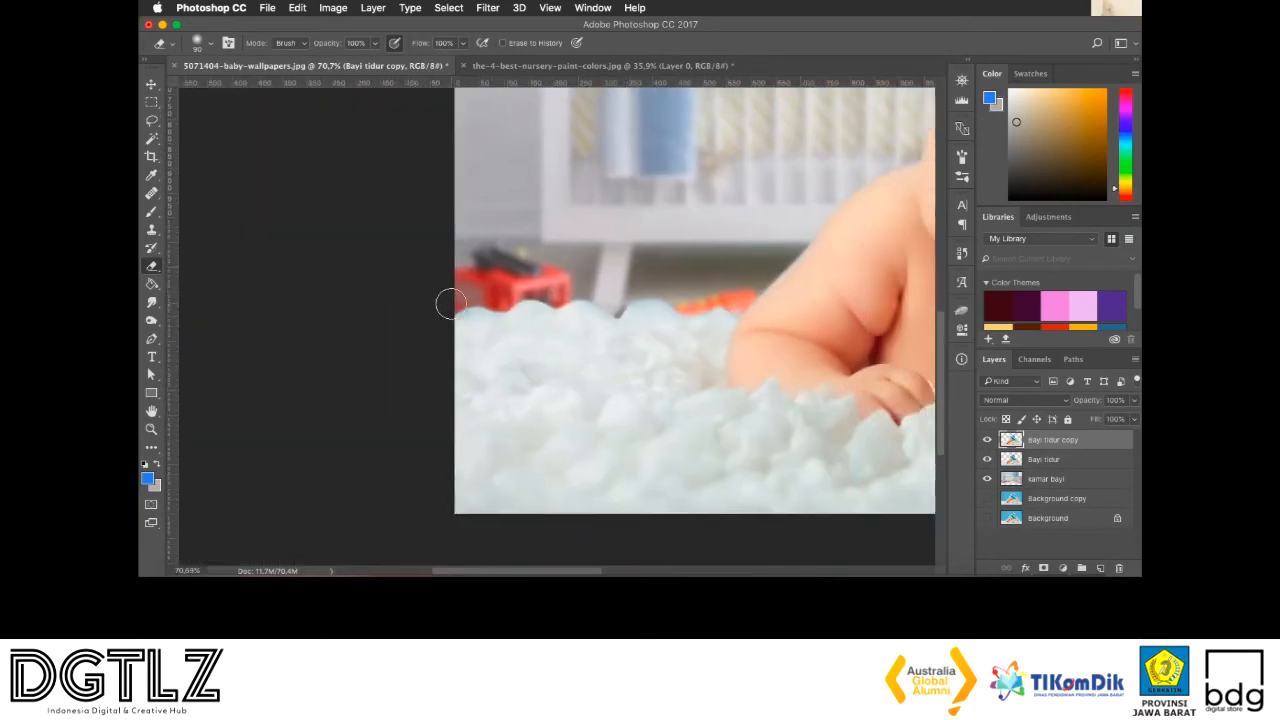
mouse_move(451, 304)
mouse_down()
mouse_move(614, 315)
mouse_move(737, 303)
mouse_up()
Erase the sharp outline along the baby's arm and shoulder and up the crib-facing side of the hat
scroll(737, 302, right, 6)
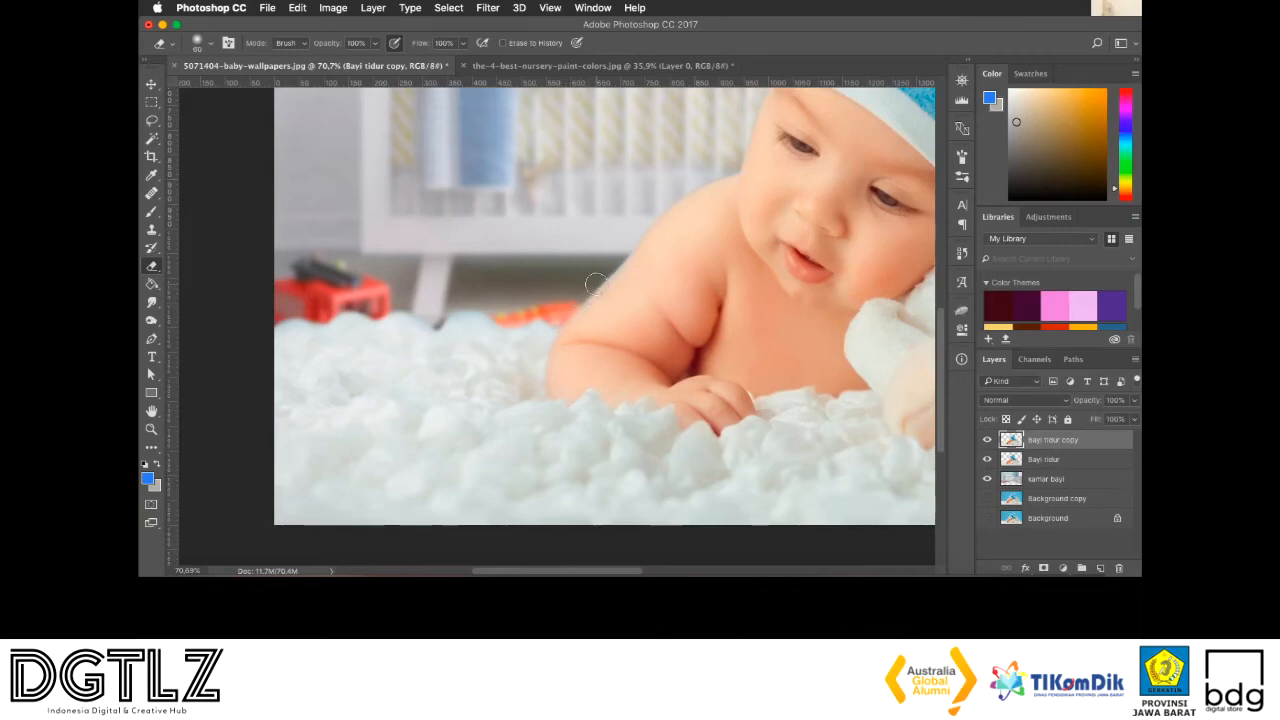
scroll(703, 199, right, 2)
scroll(703, 199, up, 1)
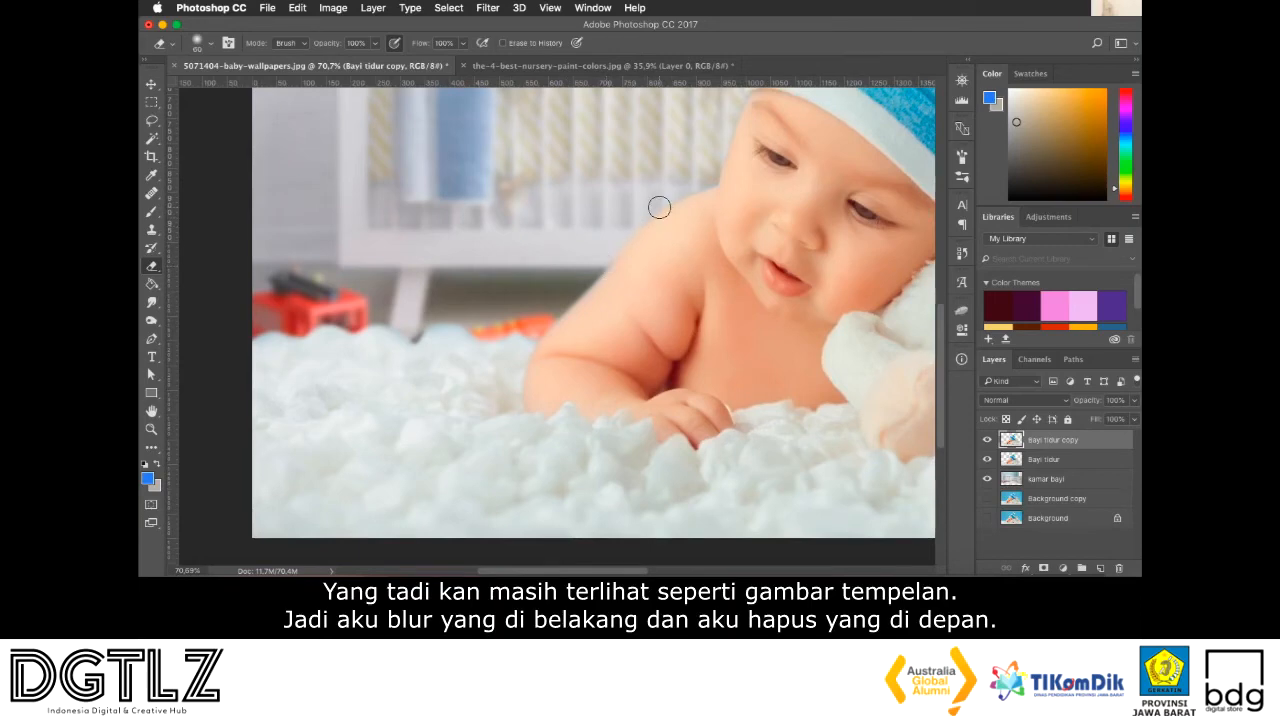
scroll(712, 185, up, 5)
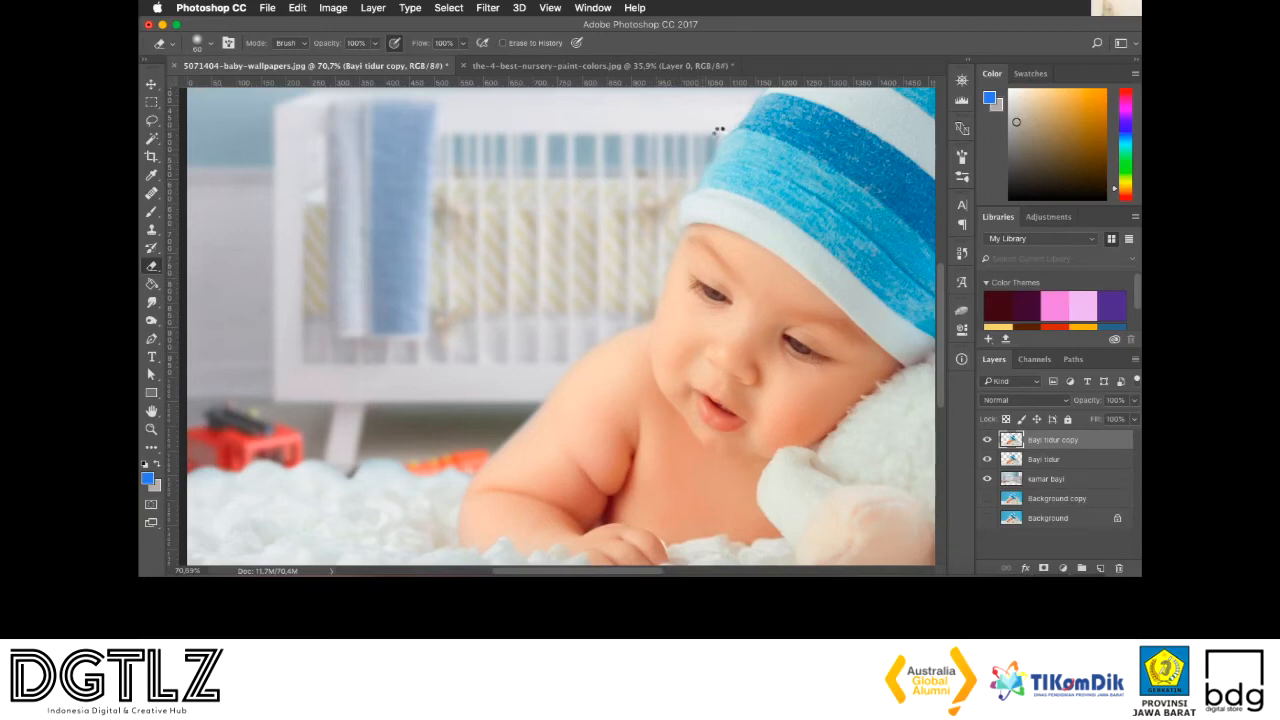
scroll(727, 130, up, 5)
scroll(727, 130, right, 2)
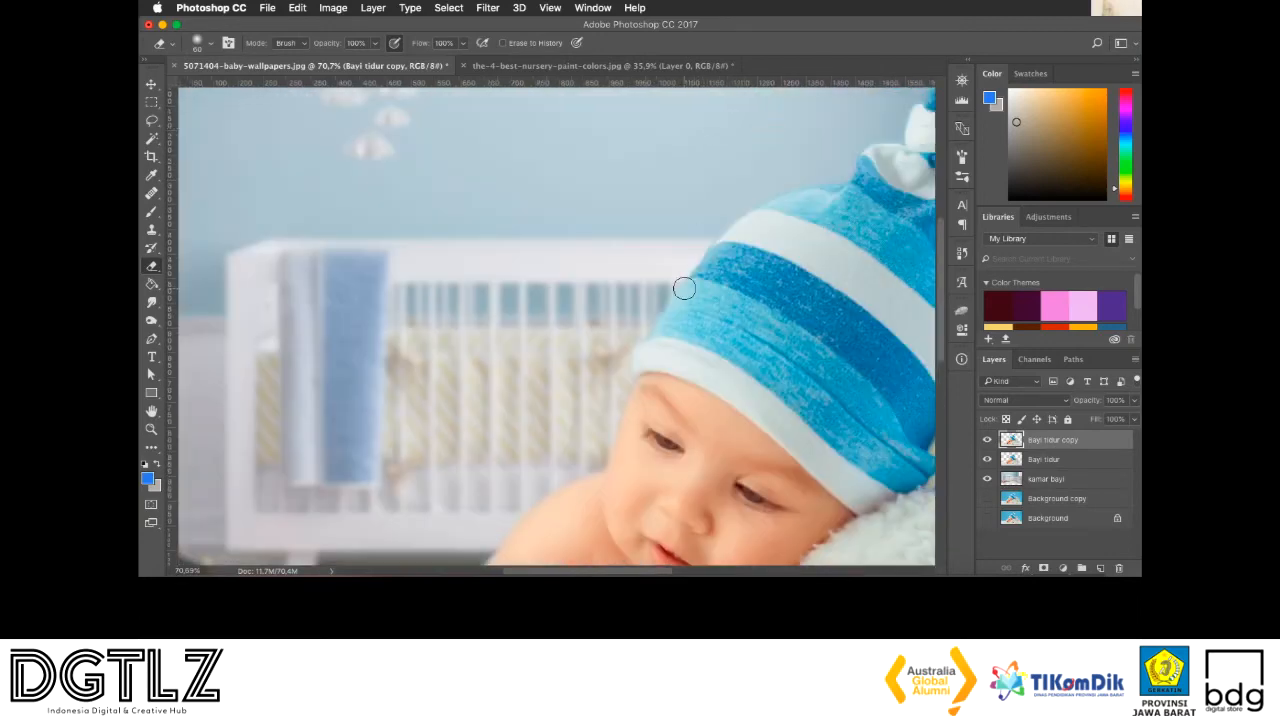
drag(691, 268, 802, 178)
Erase the sharp outline around the hat's knotted tip and down its lamb-facing side on the Bayi tidur copy layer
scroll(802, 178, up, 3)
scroll(802, 178, right, 3)
mouse_move(817, 191)
mouse_down()
mouse_move(720, 214)
mouse_move(737, 206)
mouse_move(750, 205)
mouse_move(711, 220)
mouse_move(700, 243)
mouse_move(782, 160)
mouse_move(819, 182)
mouse_up()
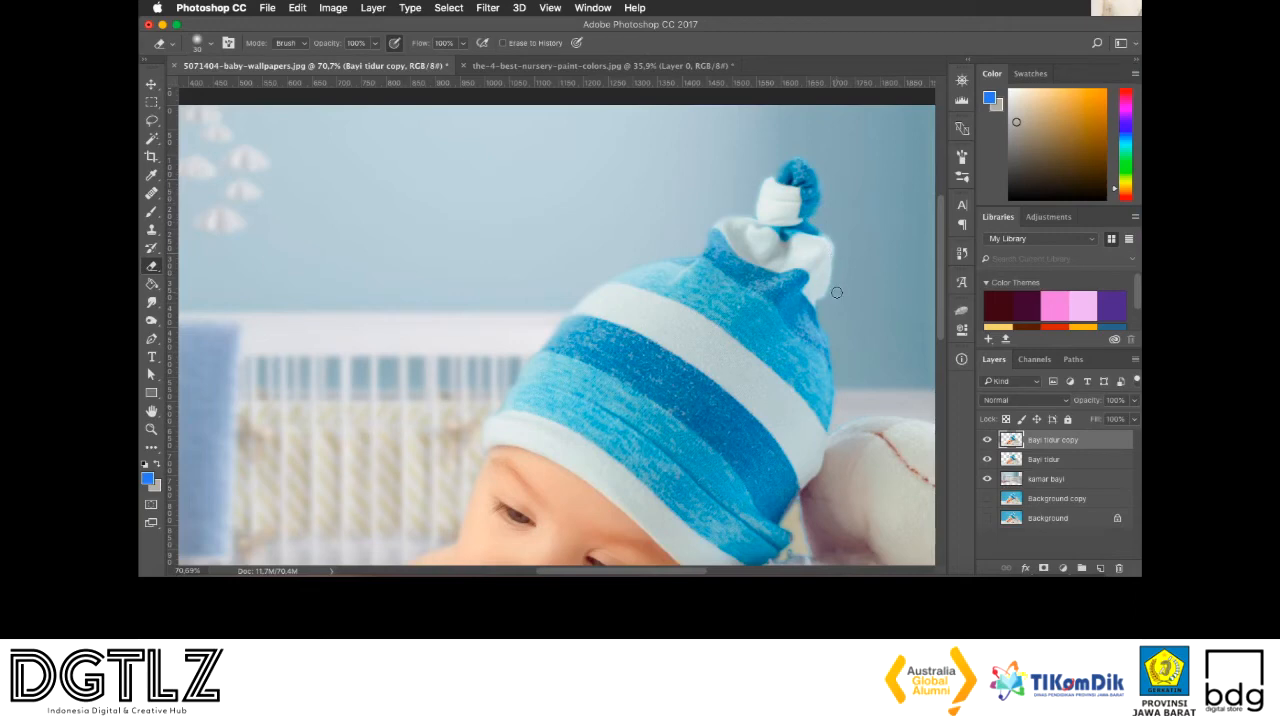
scroll(814, 290, right, 5)
scroll(814, 290, down, 3)
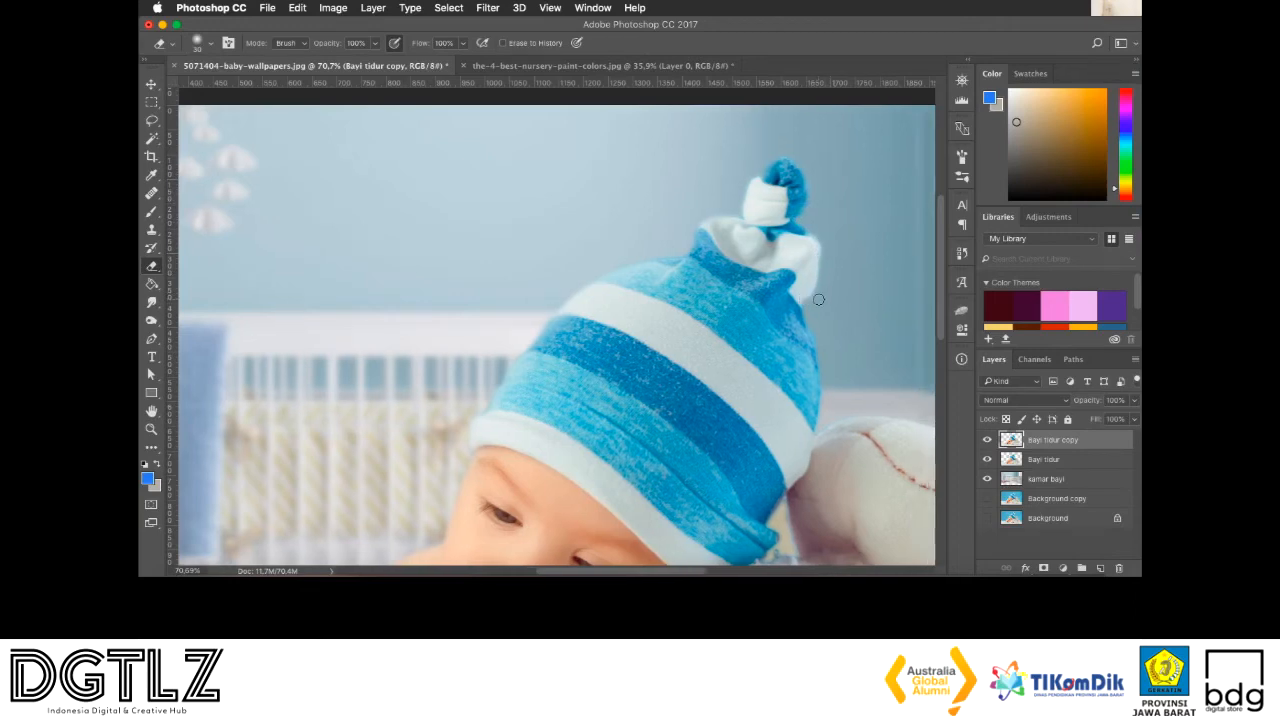
scroll(757, 284, down, 2)
scroll(757, 284, right, 2)
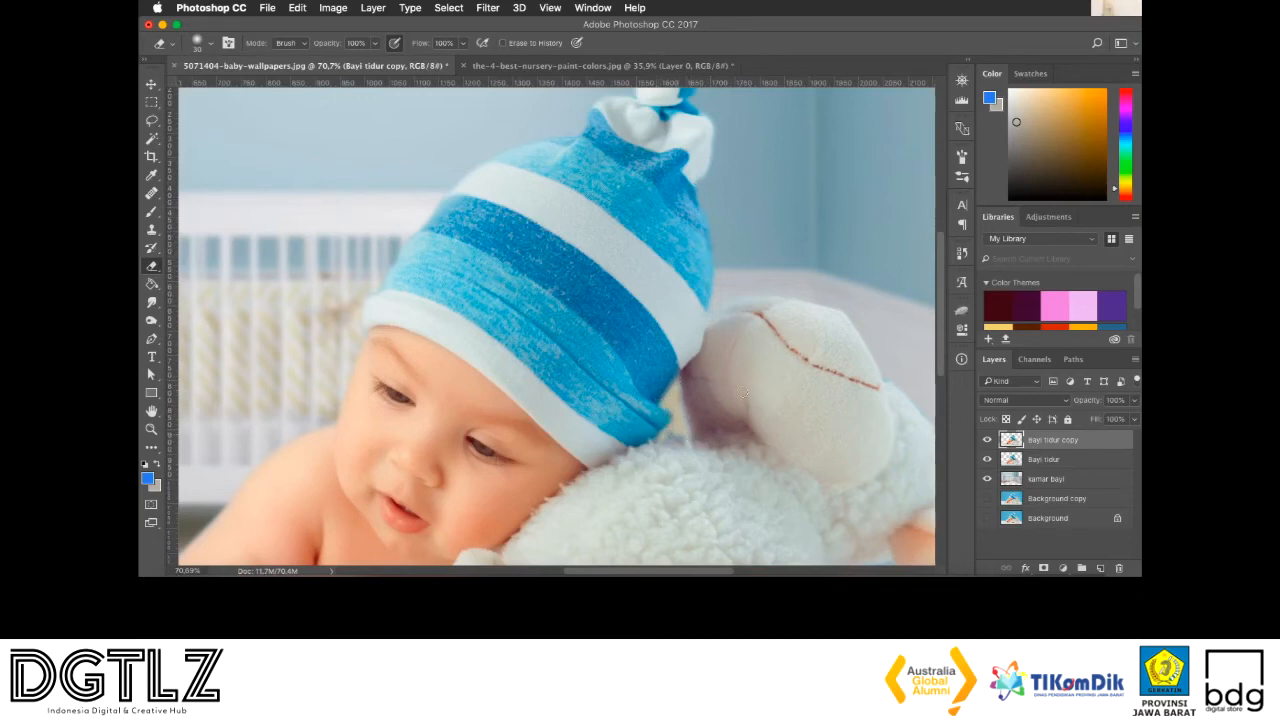
Soften the outline of the toy lamb and its ear, and the blanket edge and blue fringe beneath the ear
scroll(704, 381, down, 2)
scroll(704, 381, right, 3)
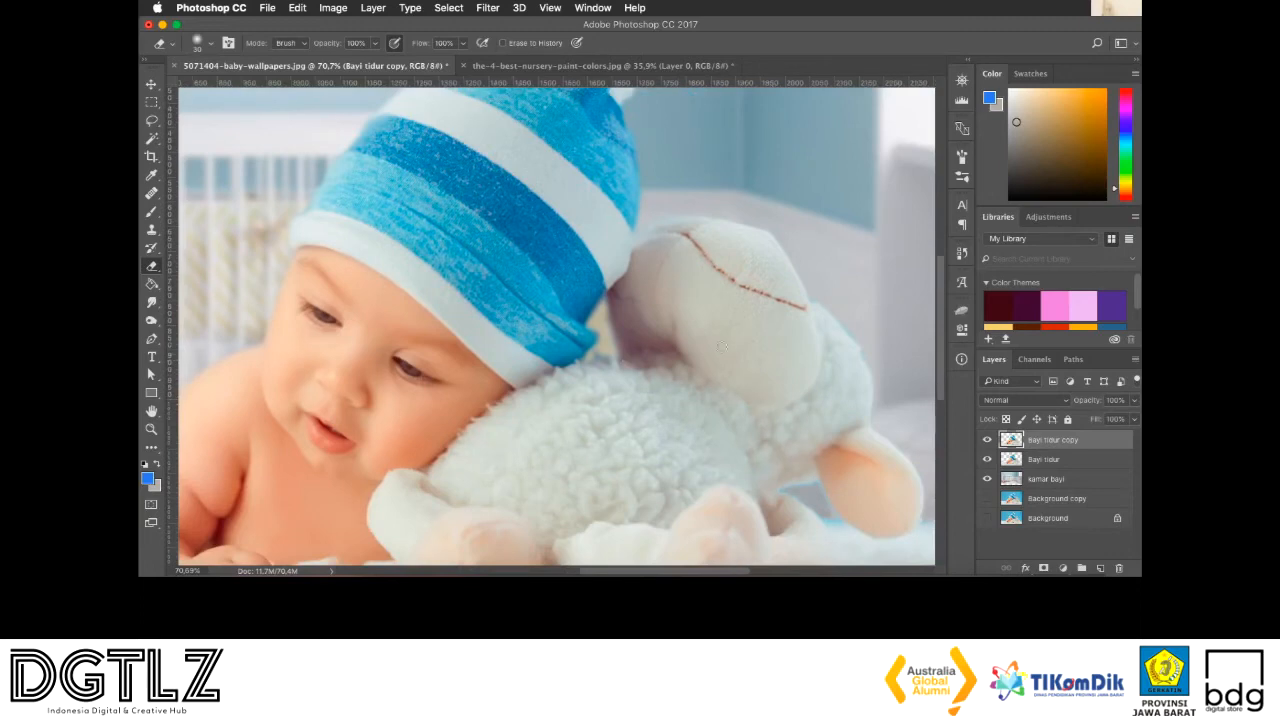
scroll(666, 348, down, 1)
scroll(737, 322, right, 4)
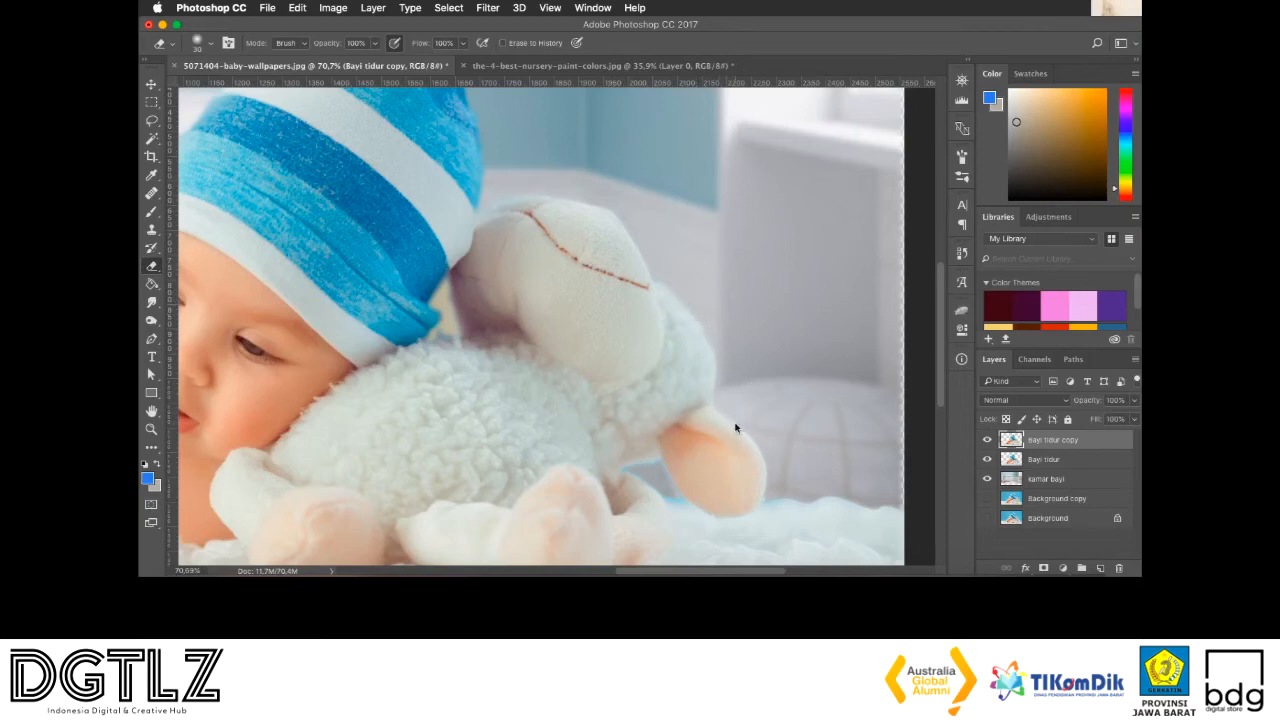
scroll(735, 425, right, 3)
scroll(735, 425, down, 3)
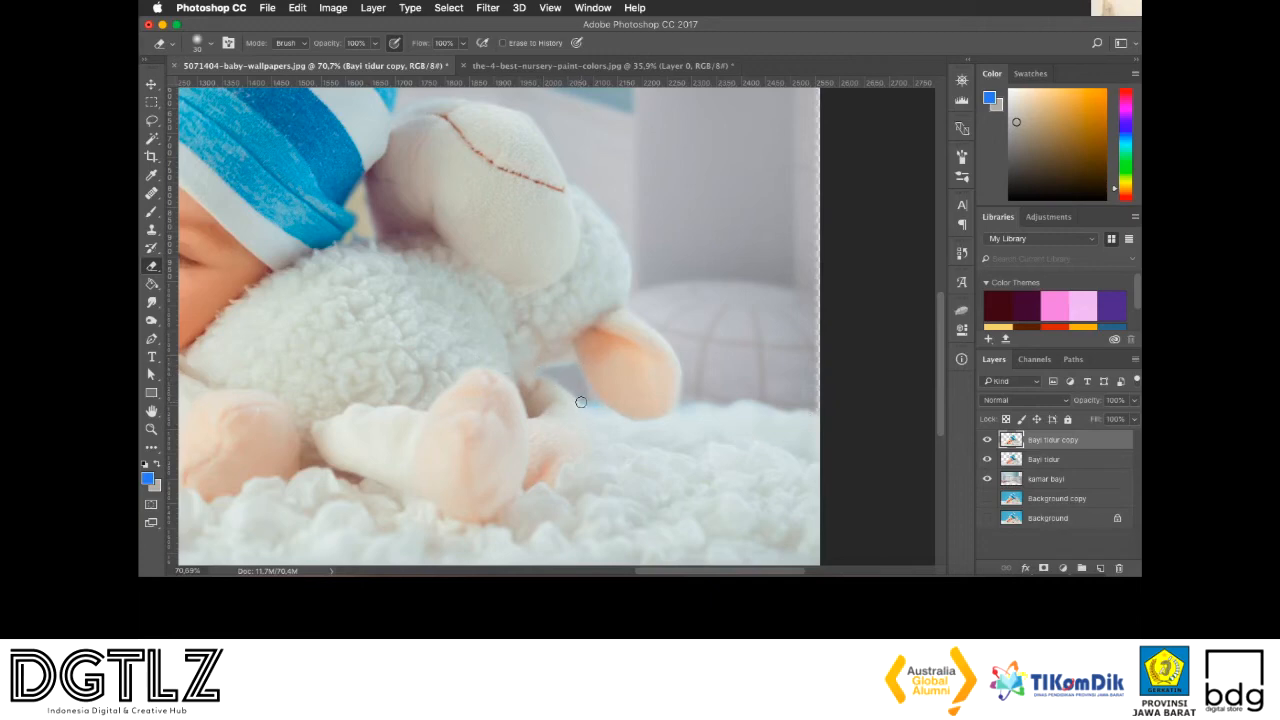
scroll(620, 278, down, 4)
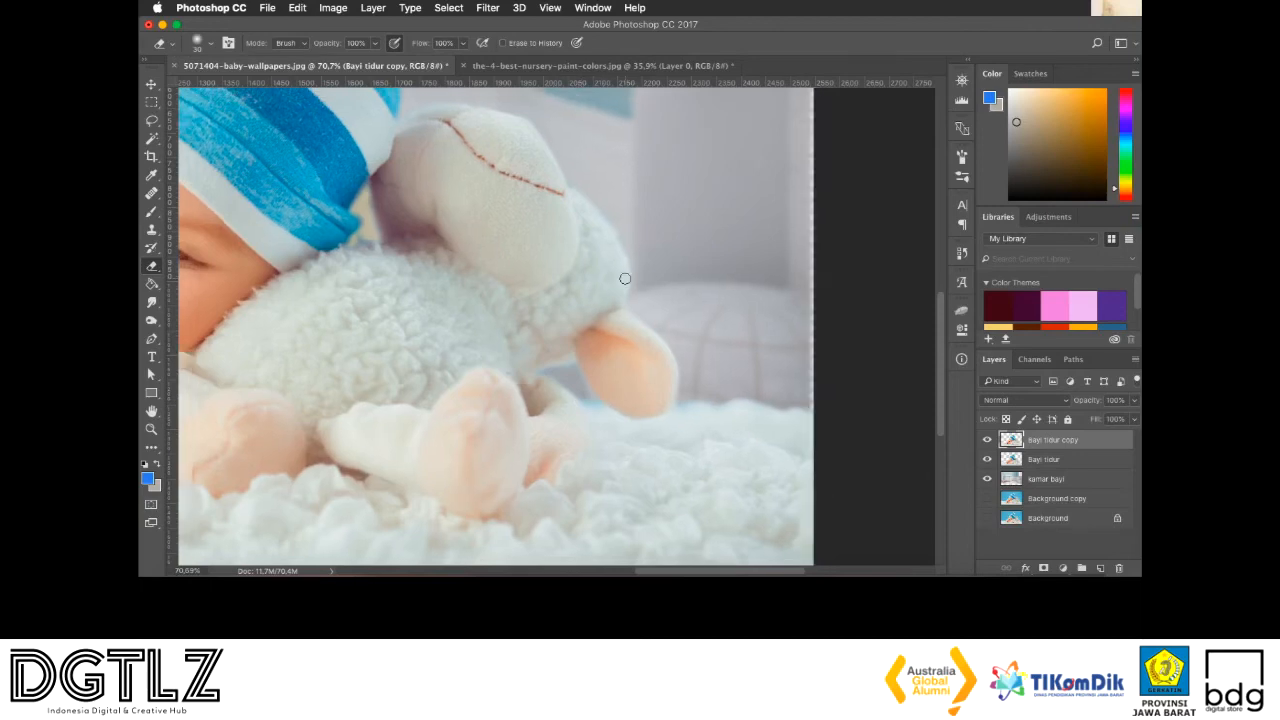
key(super+minus)
key(super+minus)
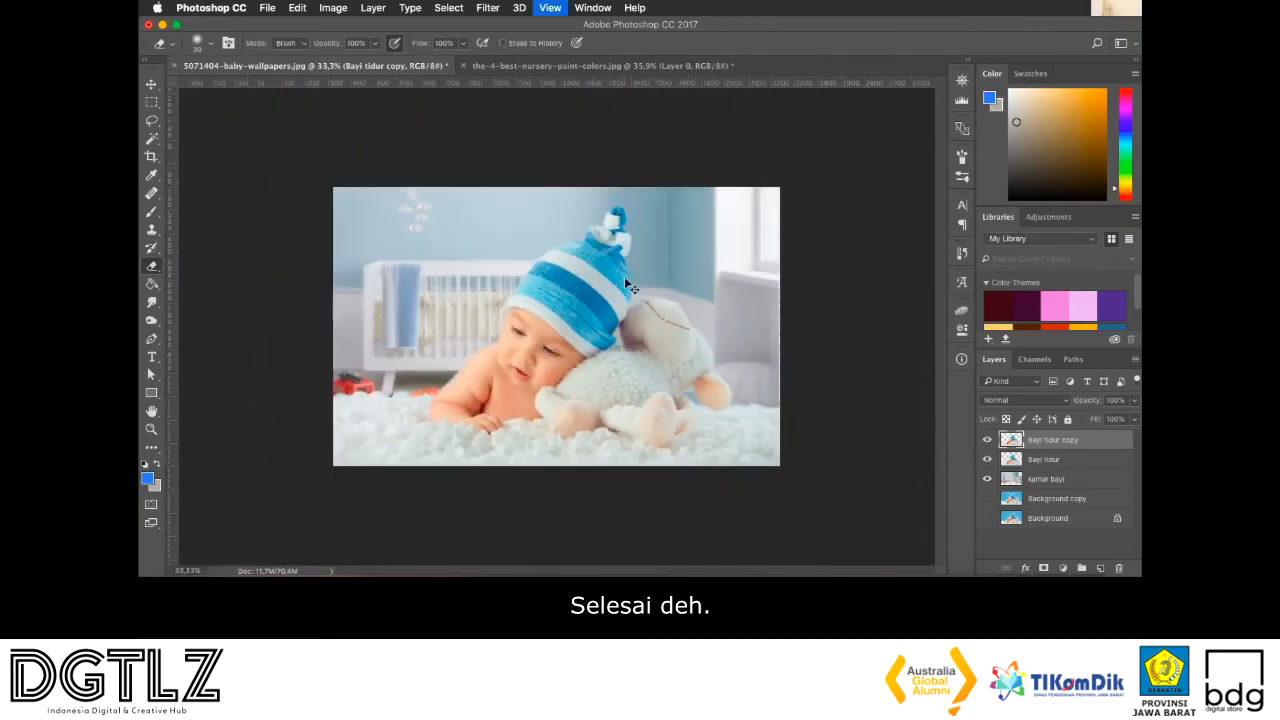
key(super+plus)
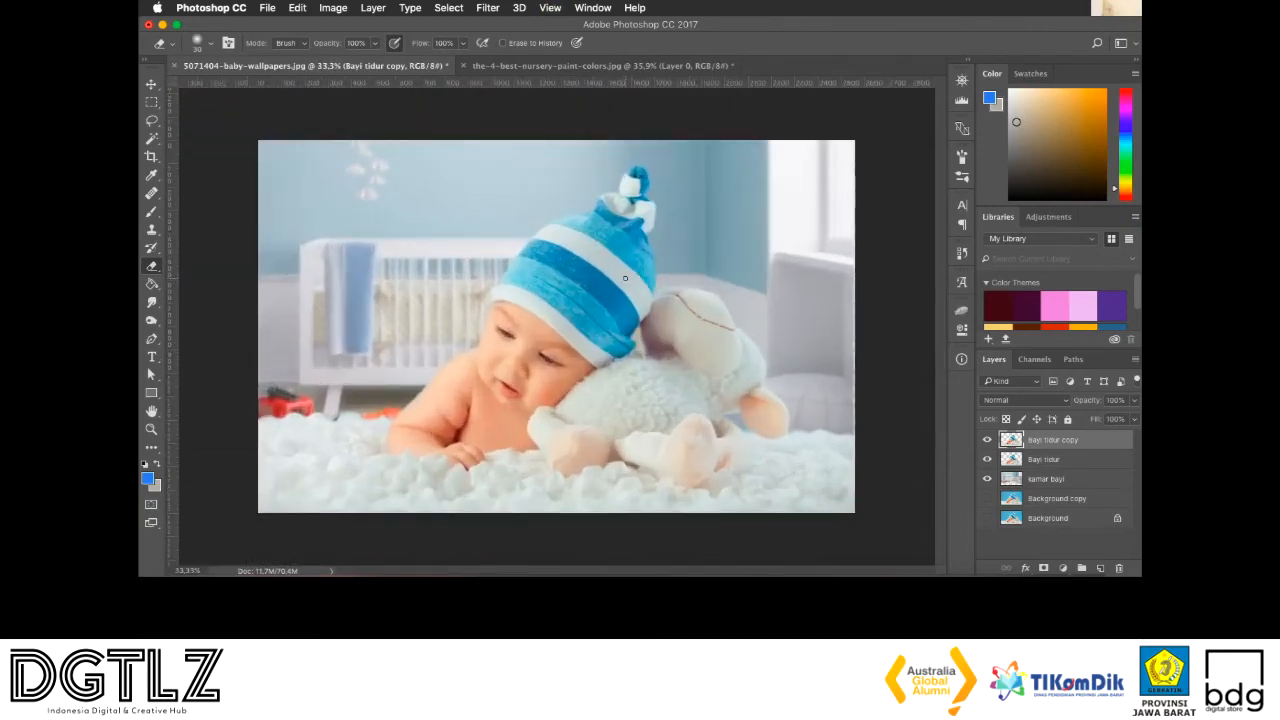
Try to move the lower Bayi tidur layer on its own with the Move tool
click(152, 86)
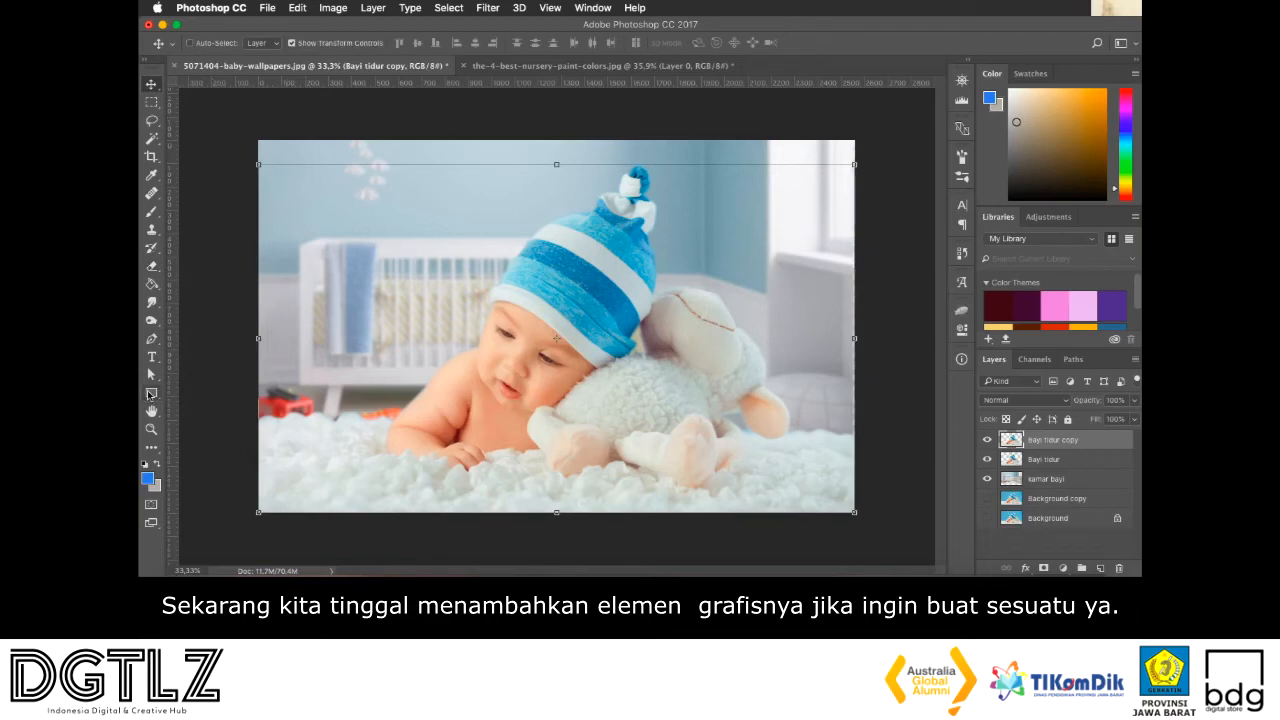
click(150, 394)
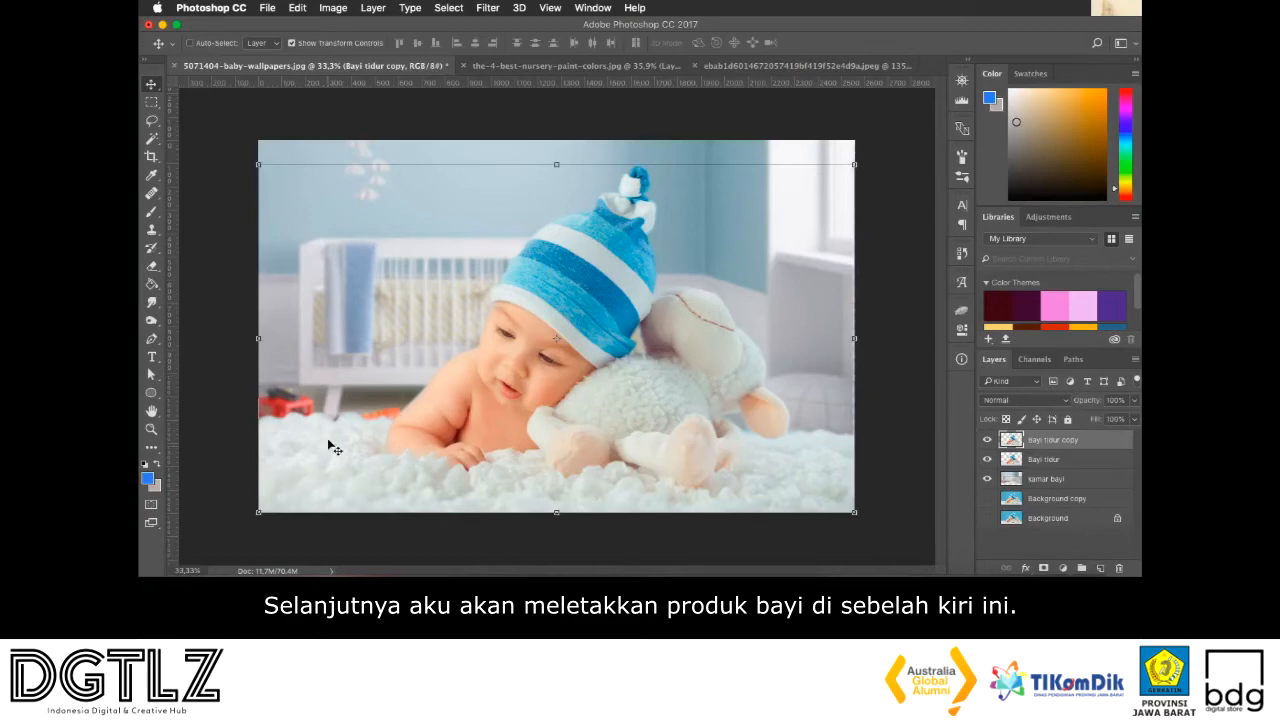
click(1056, 460)
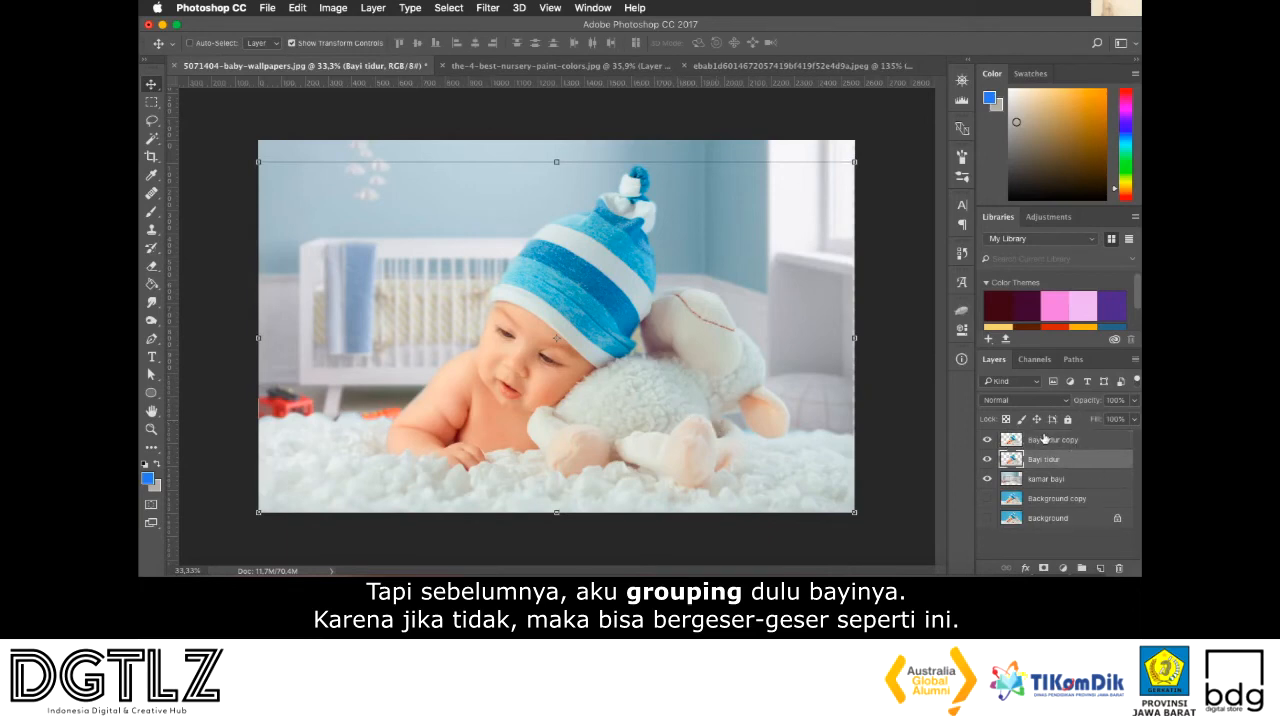
drag(657, 323, 558, 331)
drag(690, 447, 790, 448)
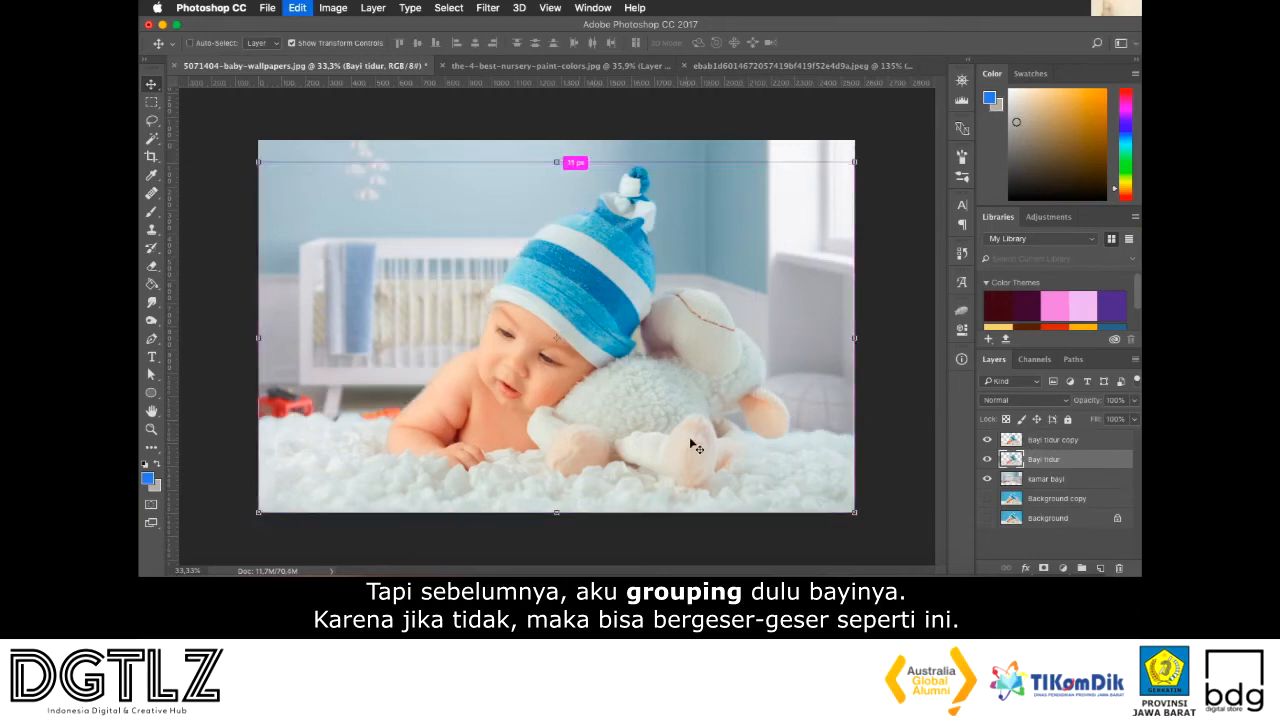
Group the Bayi tidur and Bayi tidur copy layers as "bayi tidur" and shift the group slightly to the right in the picture
shift+click(1065, 442)
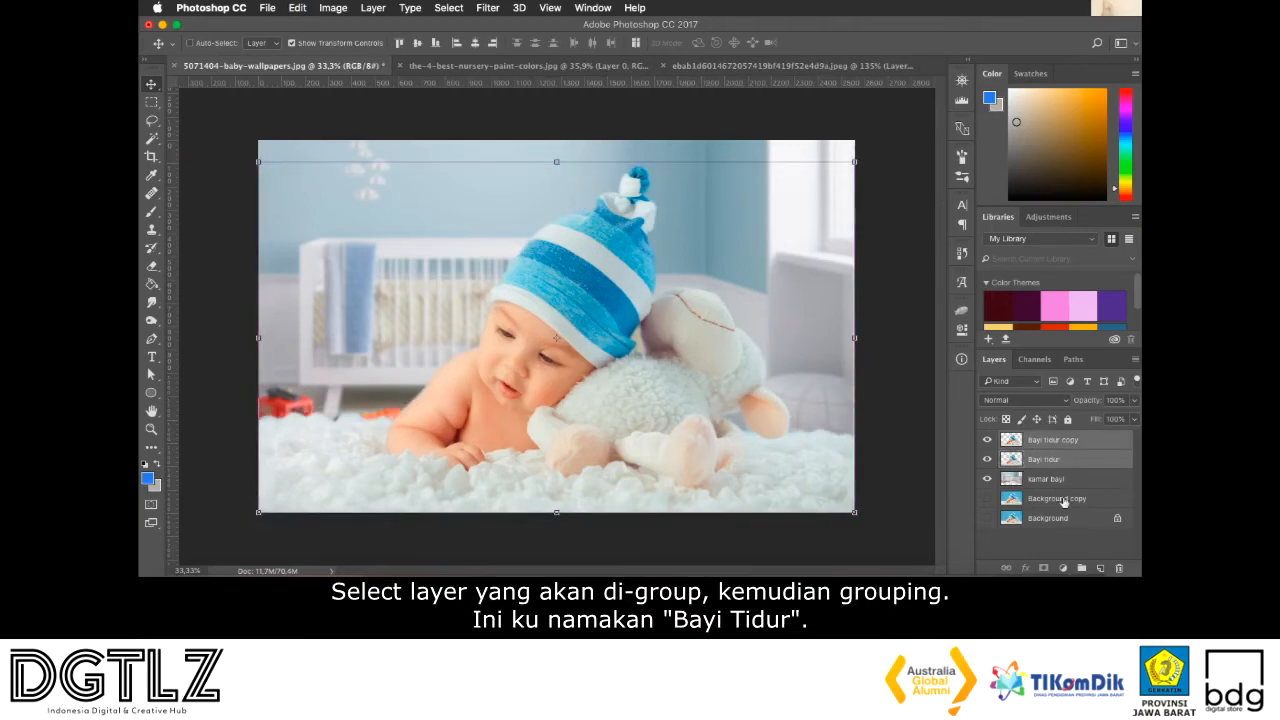
key(ctrl+g)
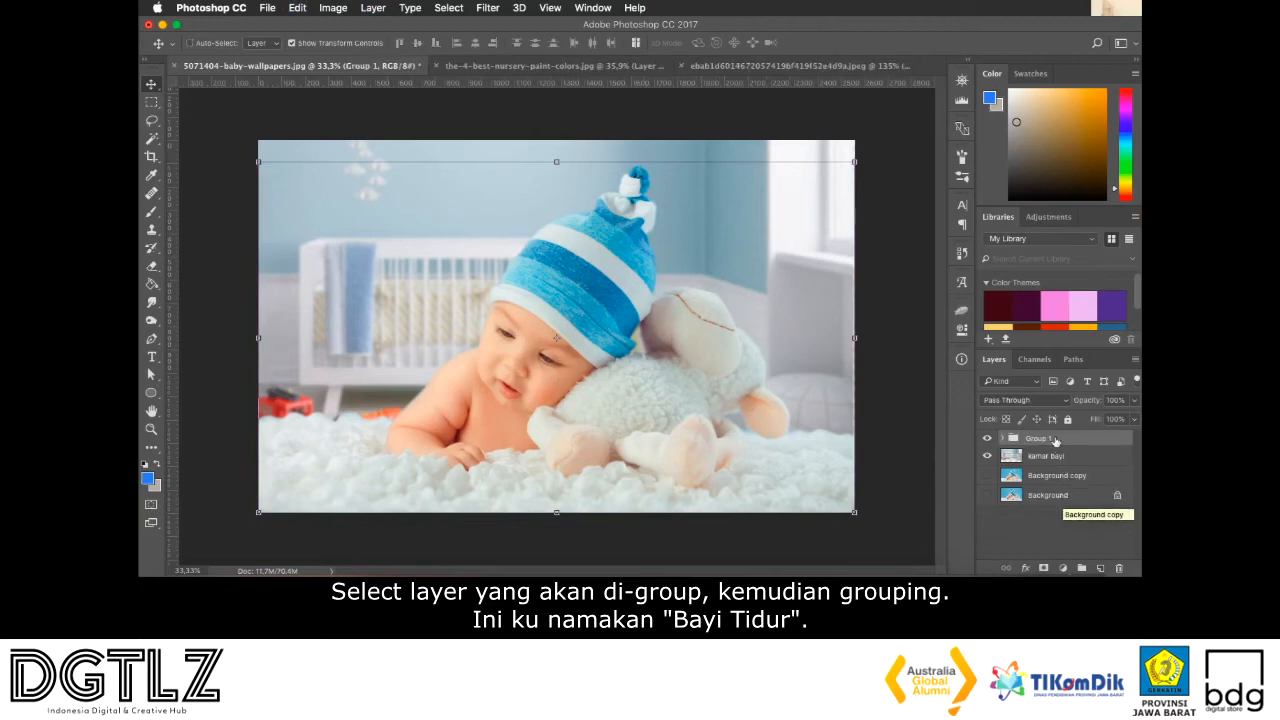
double_click(1044, 438)
text(Bayi tidur)
key(Return)
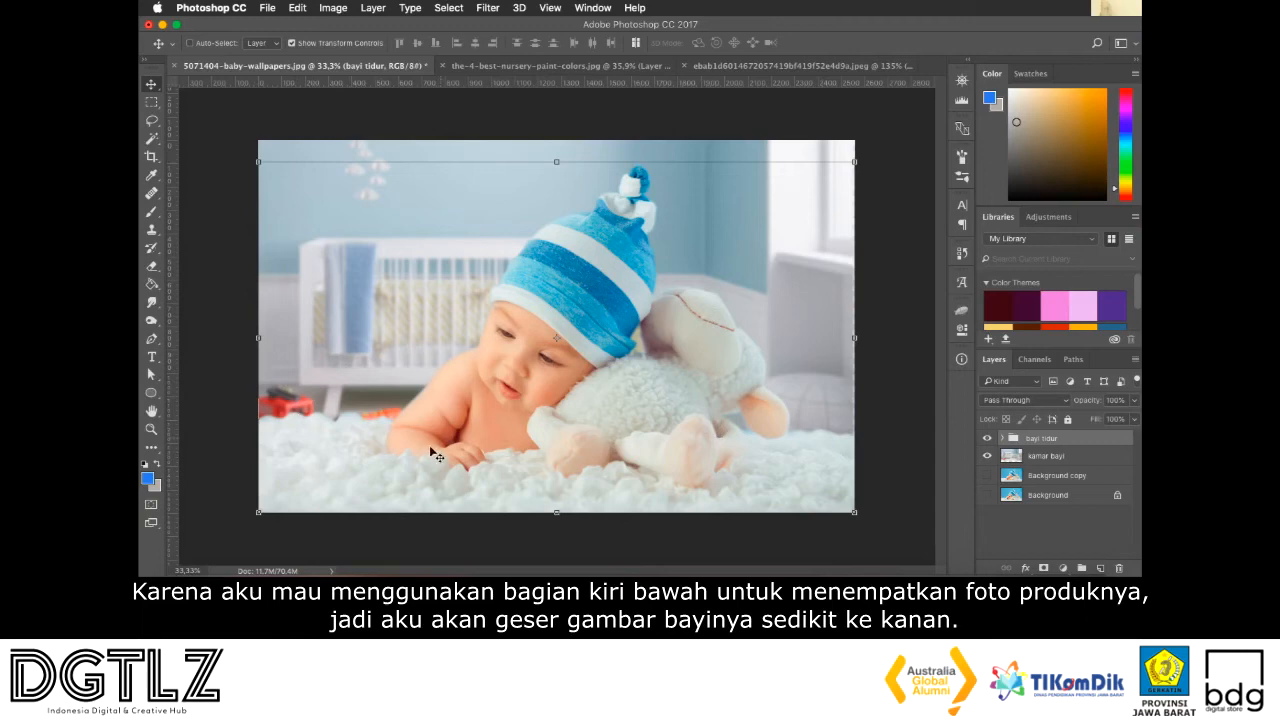
drag(492, 427, 537, 432)
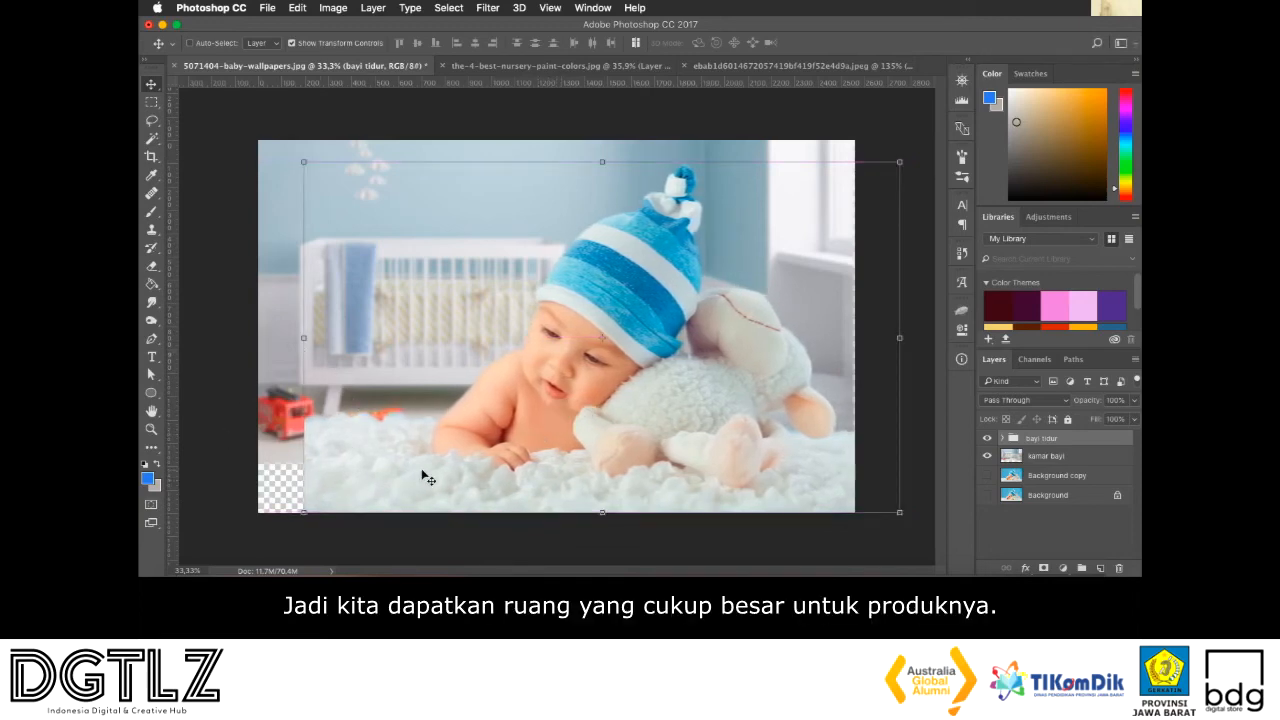
Expand the bayi tidur group and make its Bayi tidur copy layer active
scroll(422, 475, up, 3)
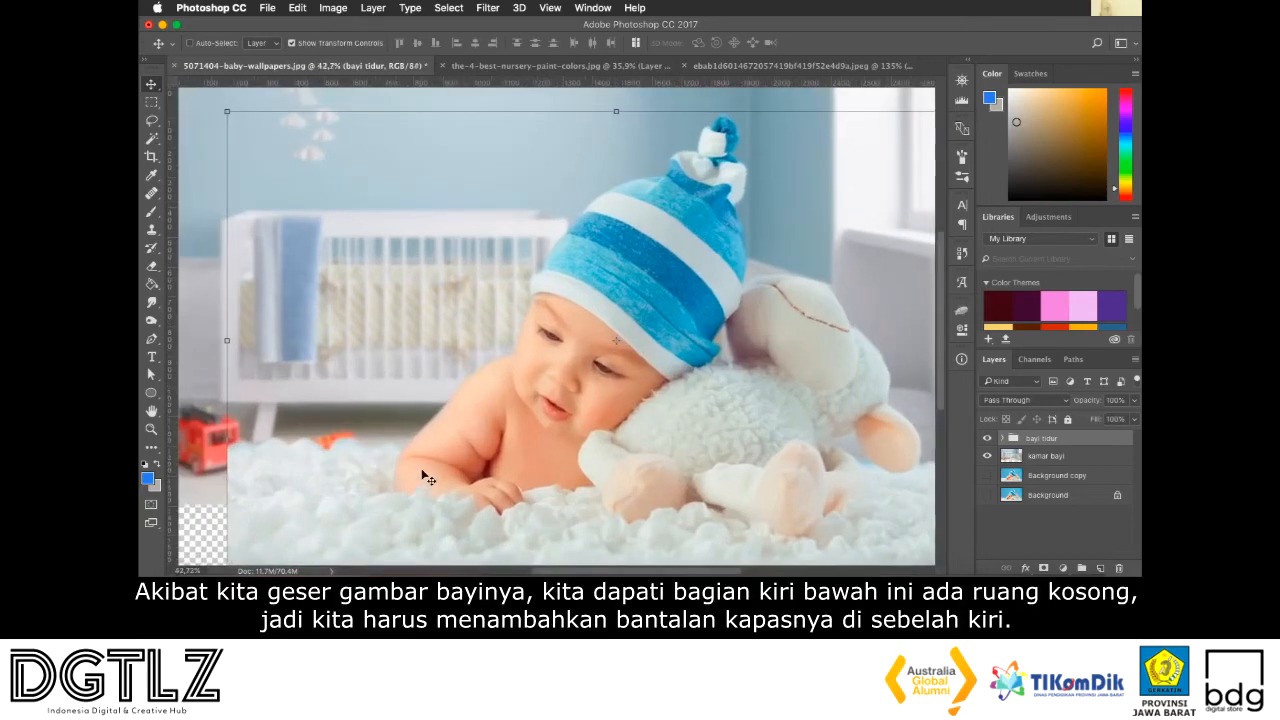
scroll(422, 477, left, 8)
scroll(422, 477, down, 5)
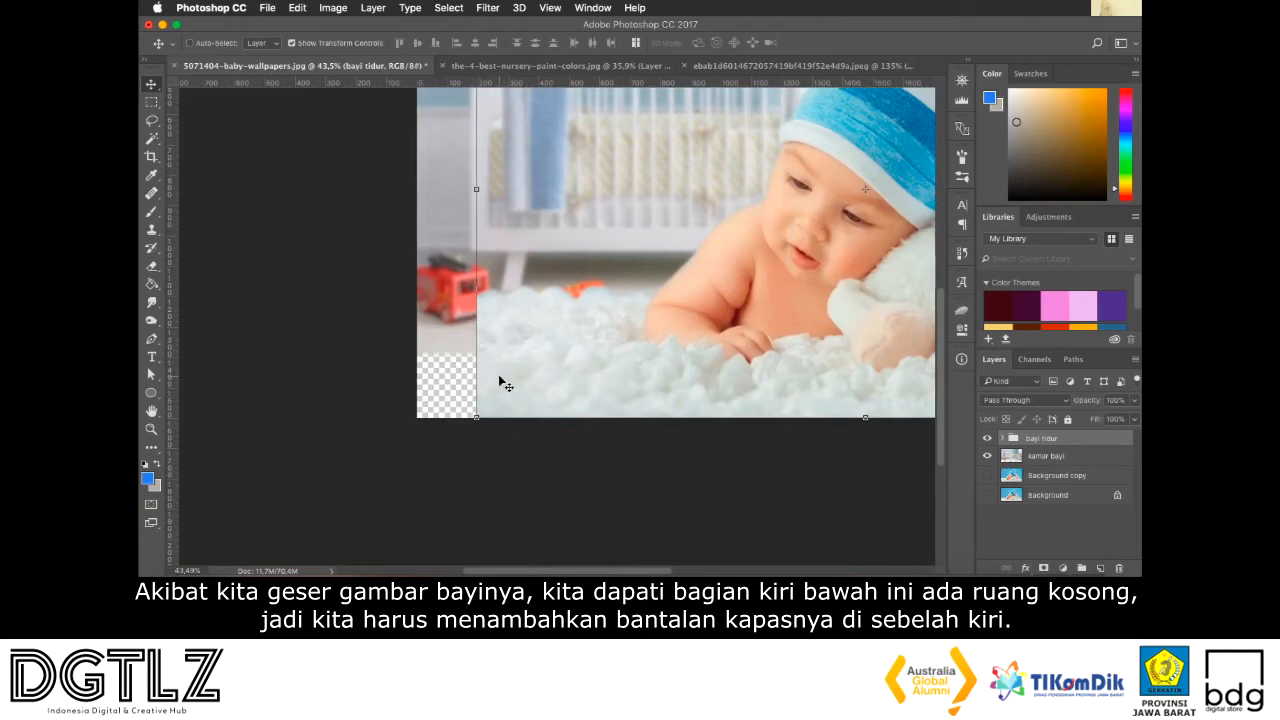
click(1003, 439)
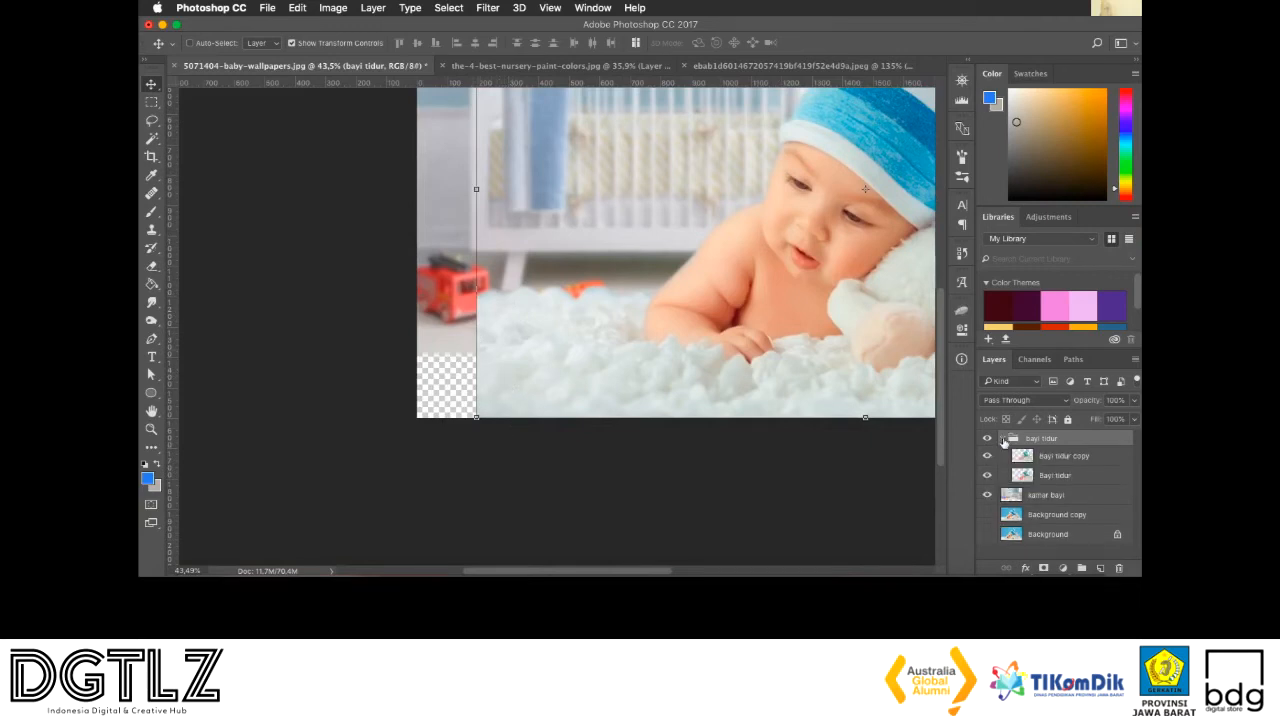
click(1036, 458)
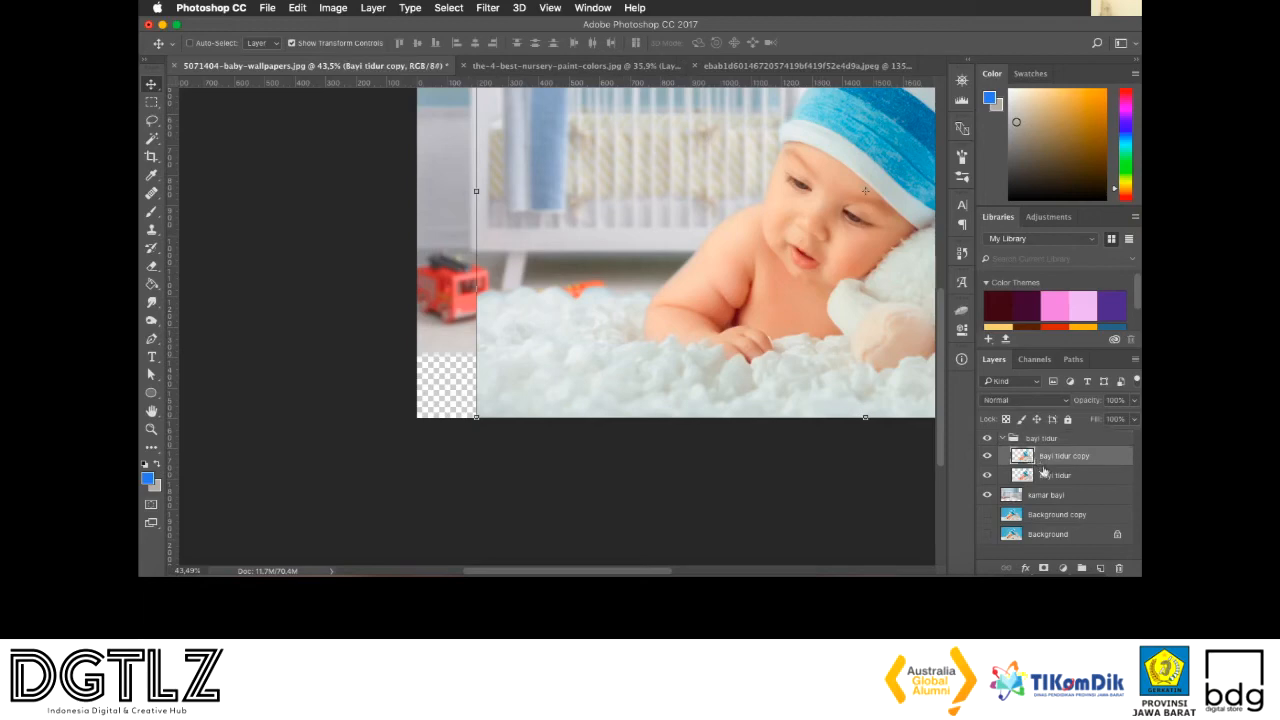
click(1046, 478)
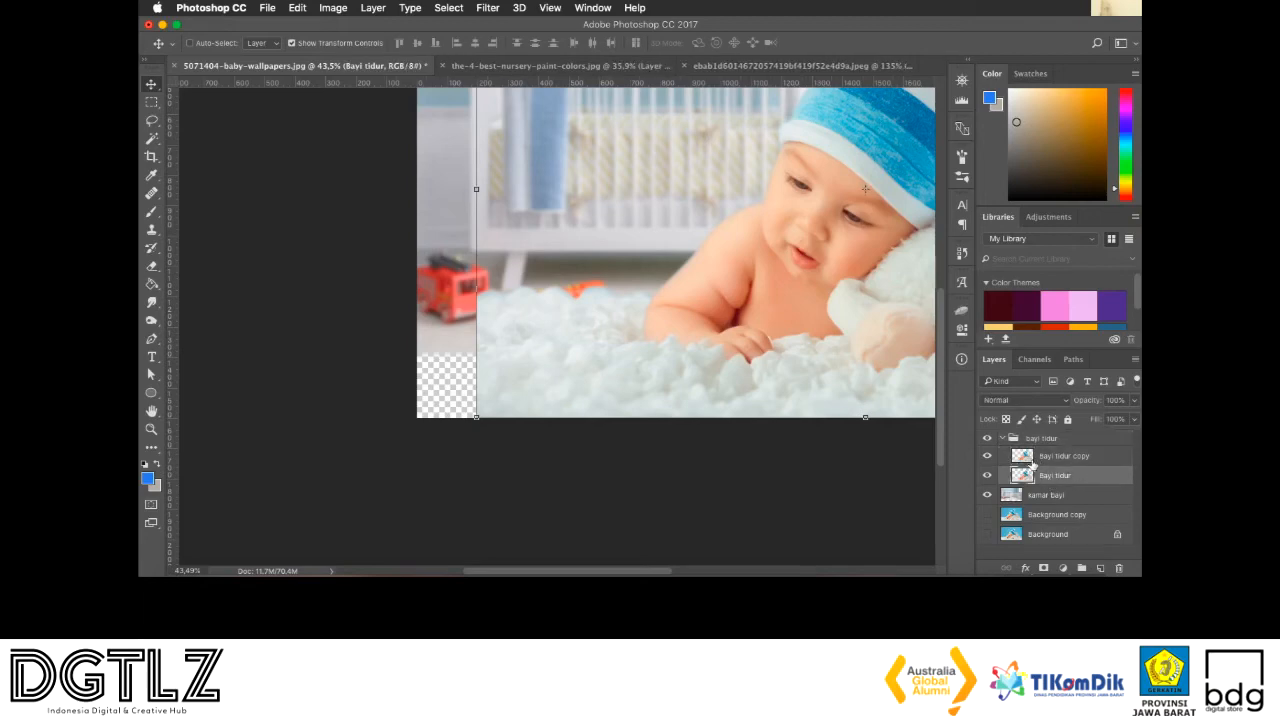
click(1032, 461)
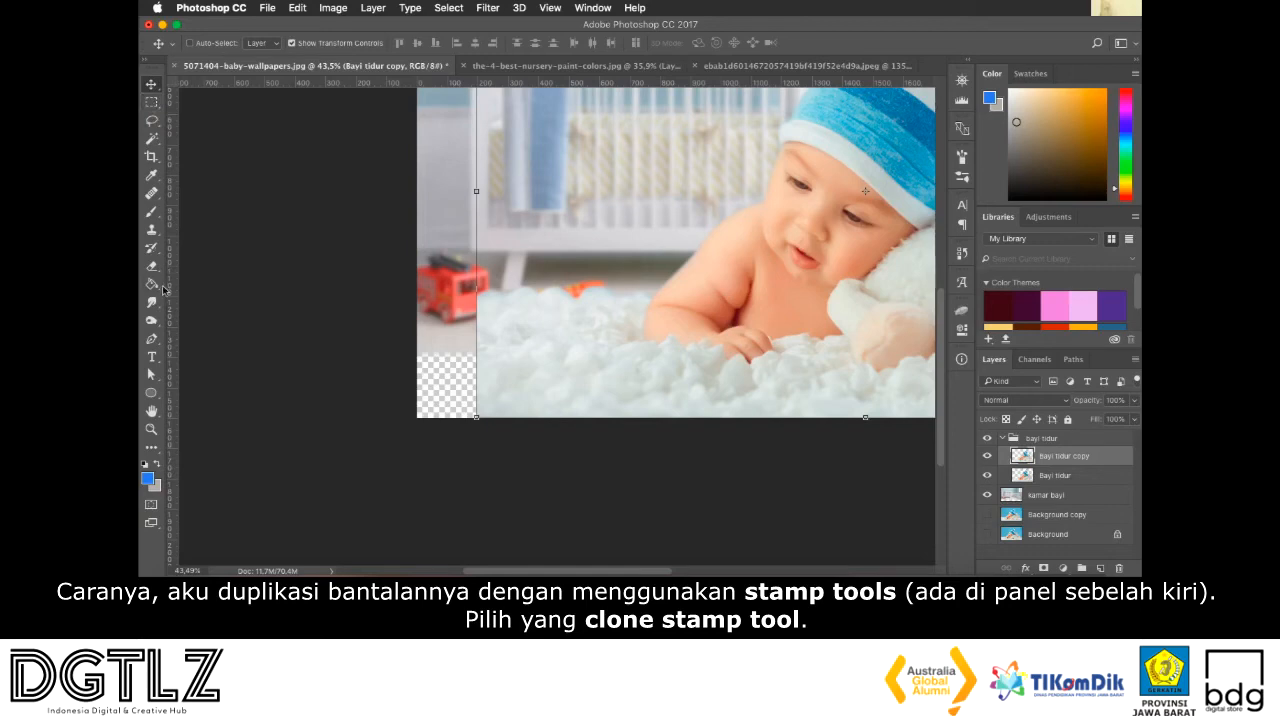
Using the Clone Stamp with a 150 px brush, fill the transparent lower-left corner of the picture with copied white blanket texture
click(159, 231)
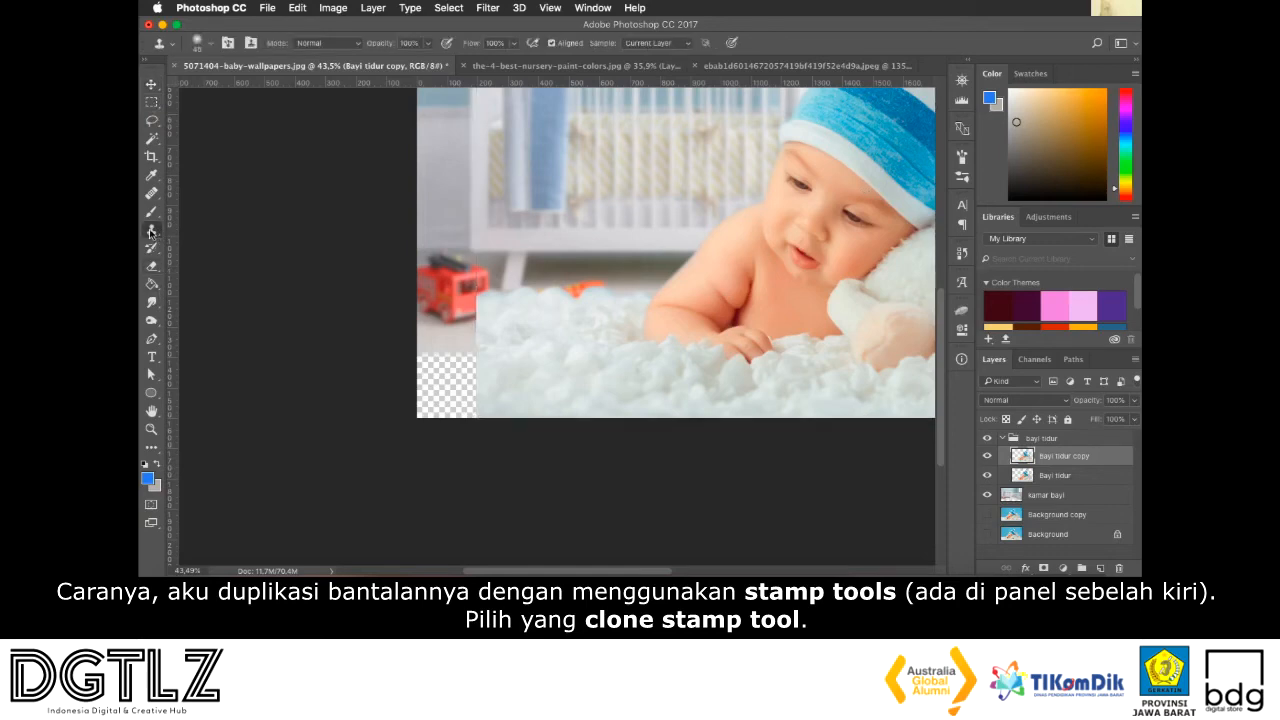
right_click(151, 232)
click(171, 231)
key(bracketright)
key(bracketright)
key(bracketright)
key(bracketright)
key(bracketright)
key(bracketright)
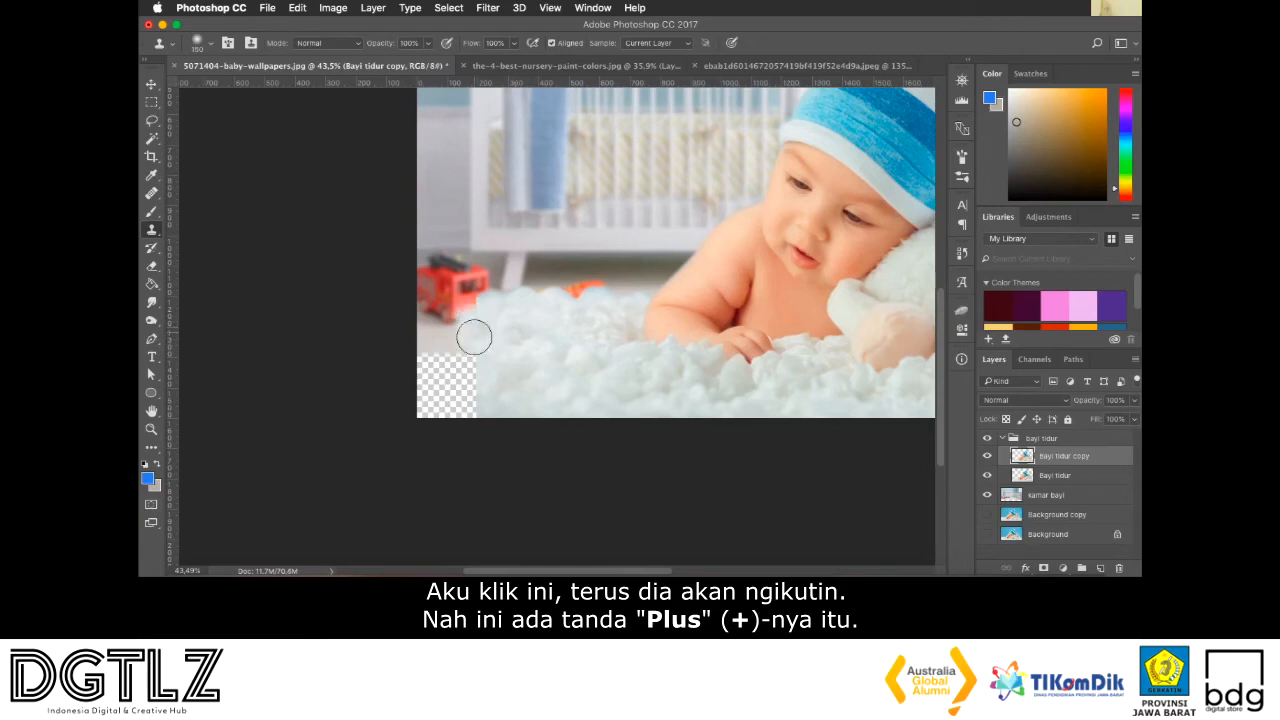
drag(472, 366, 470, 406)
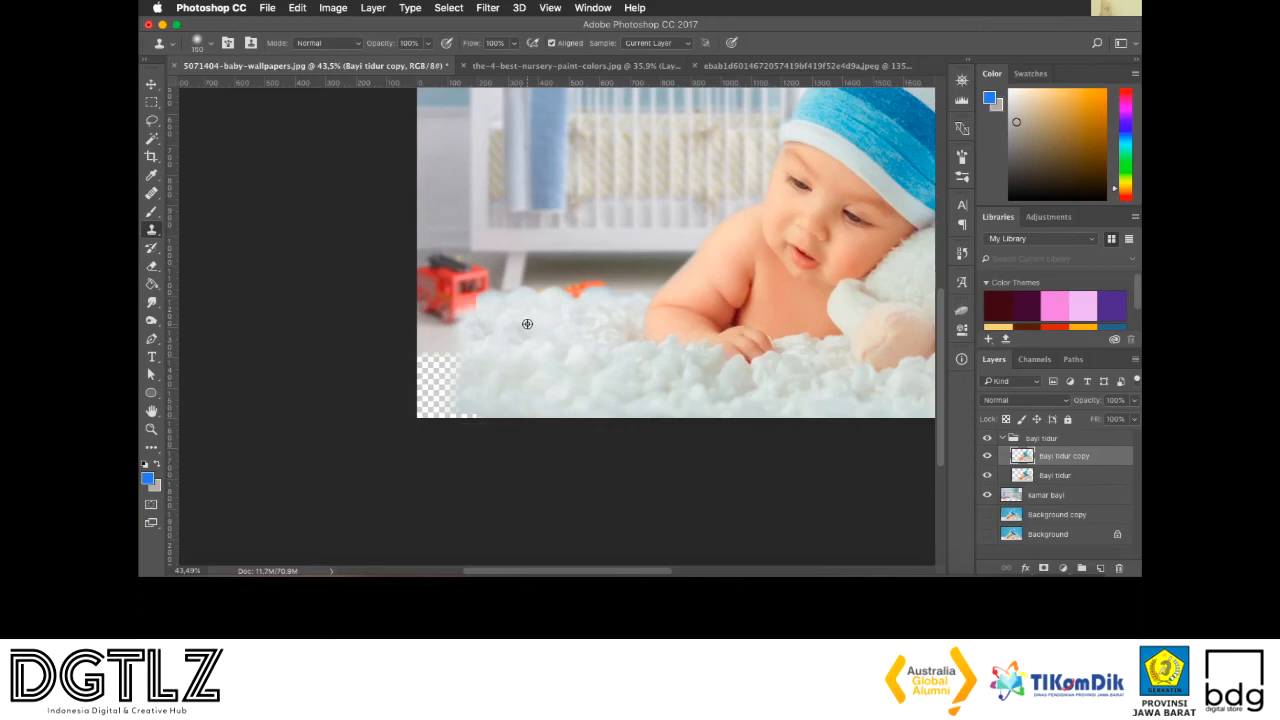
drag(453, 323, 456, 398)
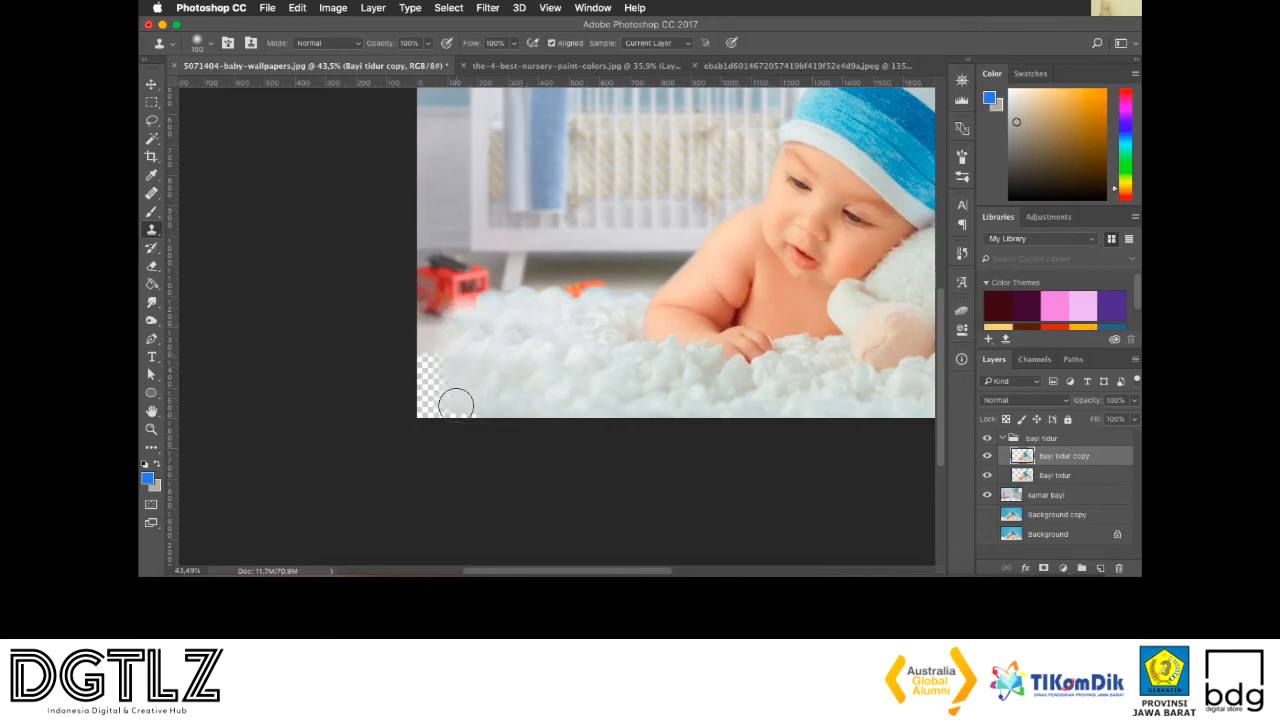
alt+click(487, 330)
mouse_move(425, 331)
mouse_down()
mouse_move(446, 331)
mouse_move(457, 386)
mouse_up()
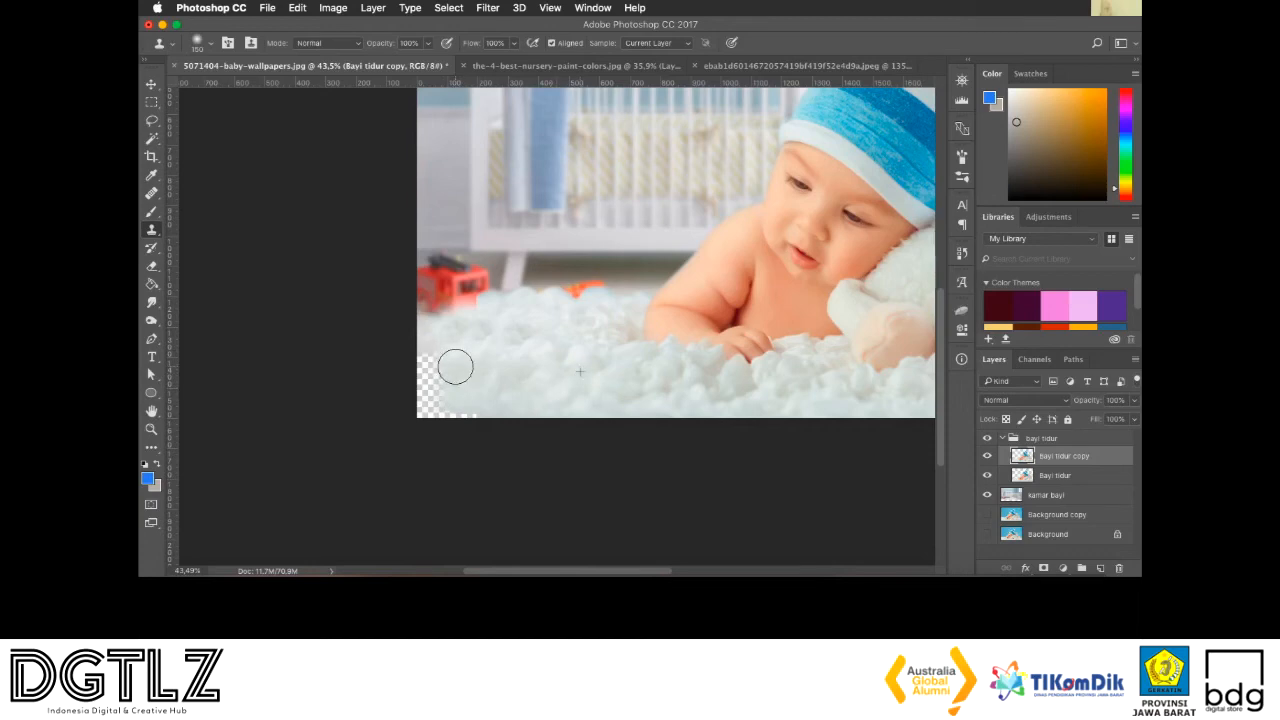
mouse_move(463, 409)
mouse_down()
mouse_move(434, 366)
mouse_move(424, 371)
mouse_up()
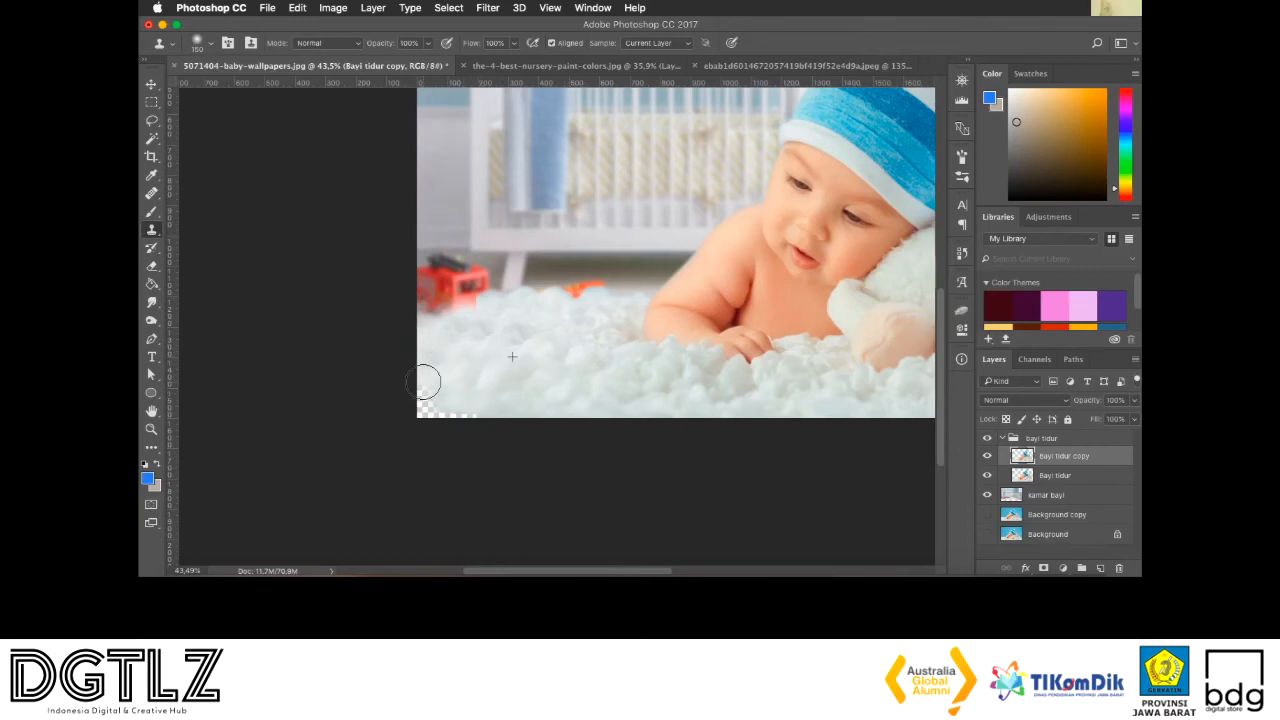
drag(428, 407, 466, 413)
Clone the blanket's upper edge out to the picture's left border, covering the base of the red toy truck
scroll(461, 359, up, 2)
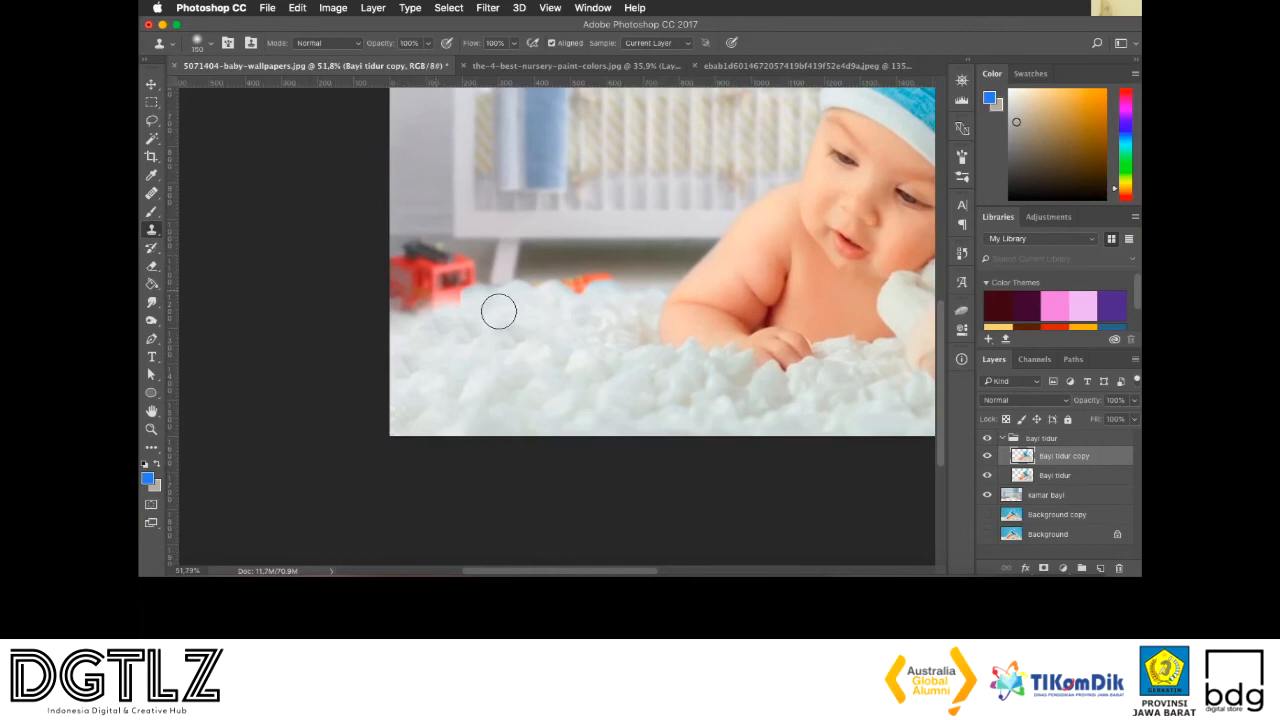
alt+click(508, 311)
mouse_move(474, 297)
mouse_down()
mouse_move(434, 297)
mouse_move(394, 320)
mouse_up()
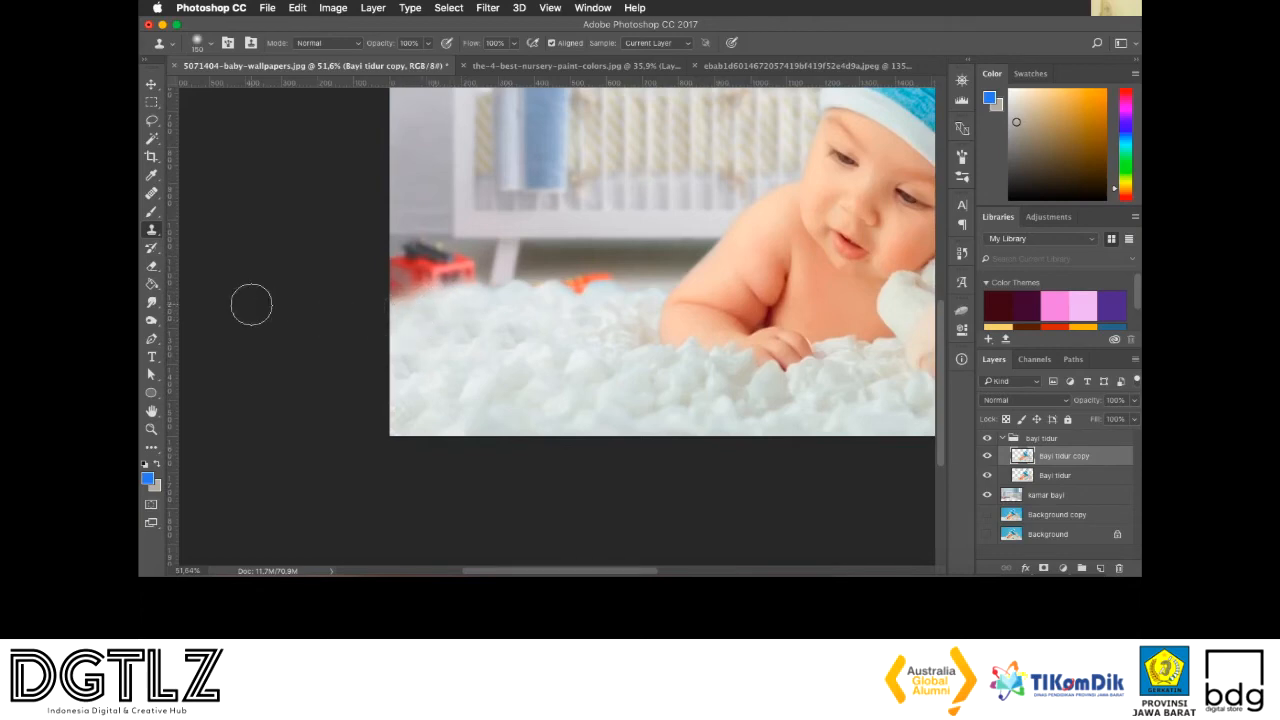
key(super+minus)
key(super+minus)
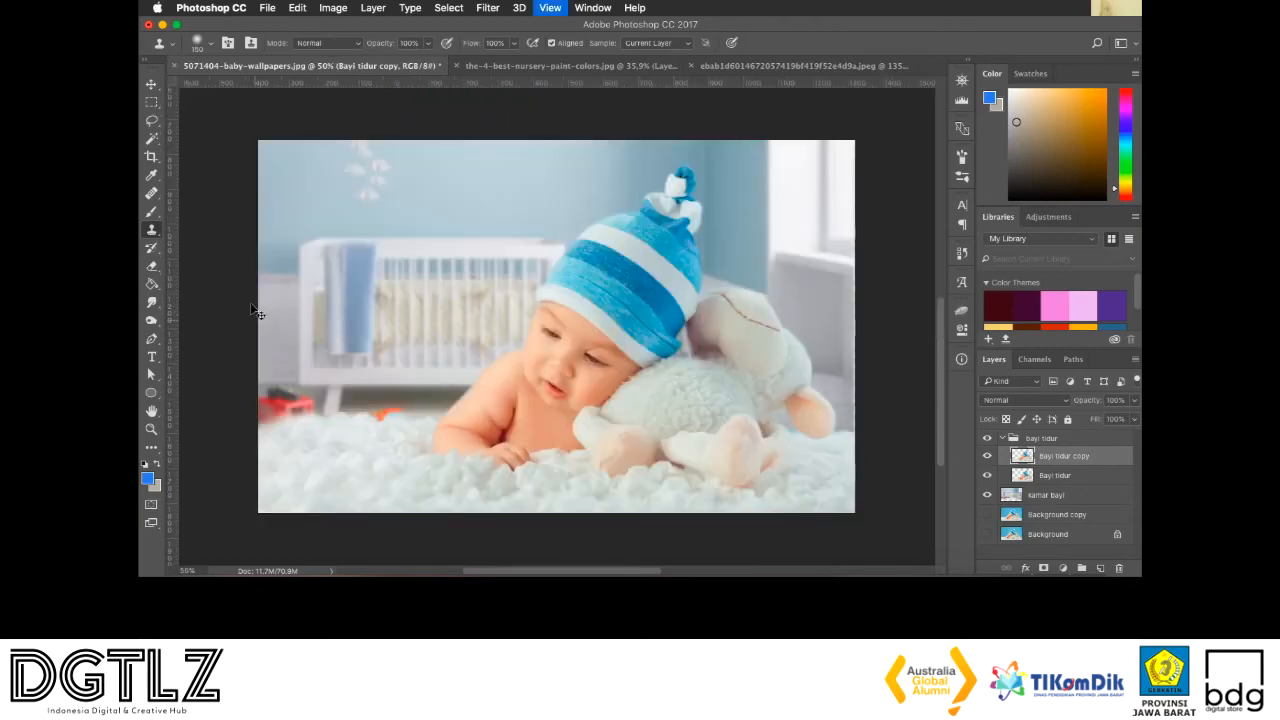
Switch to the Sebamed product document and hide Layer 1, leaving only the cut-out on Layer 2 visible
key(v)
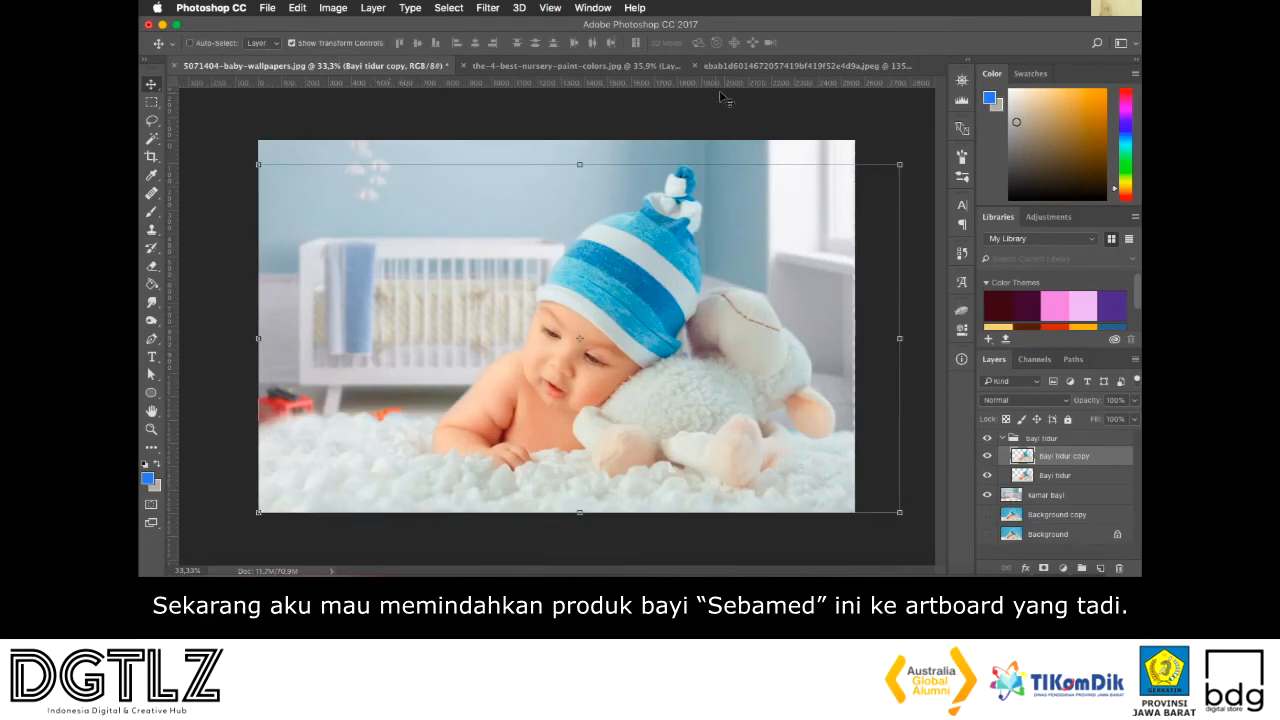
click(748, 67)
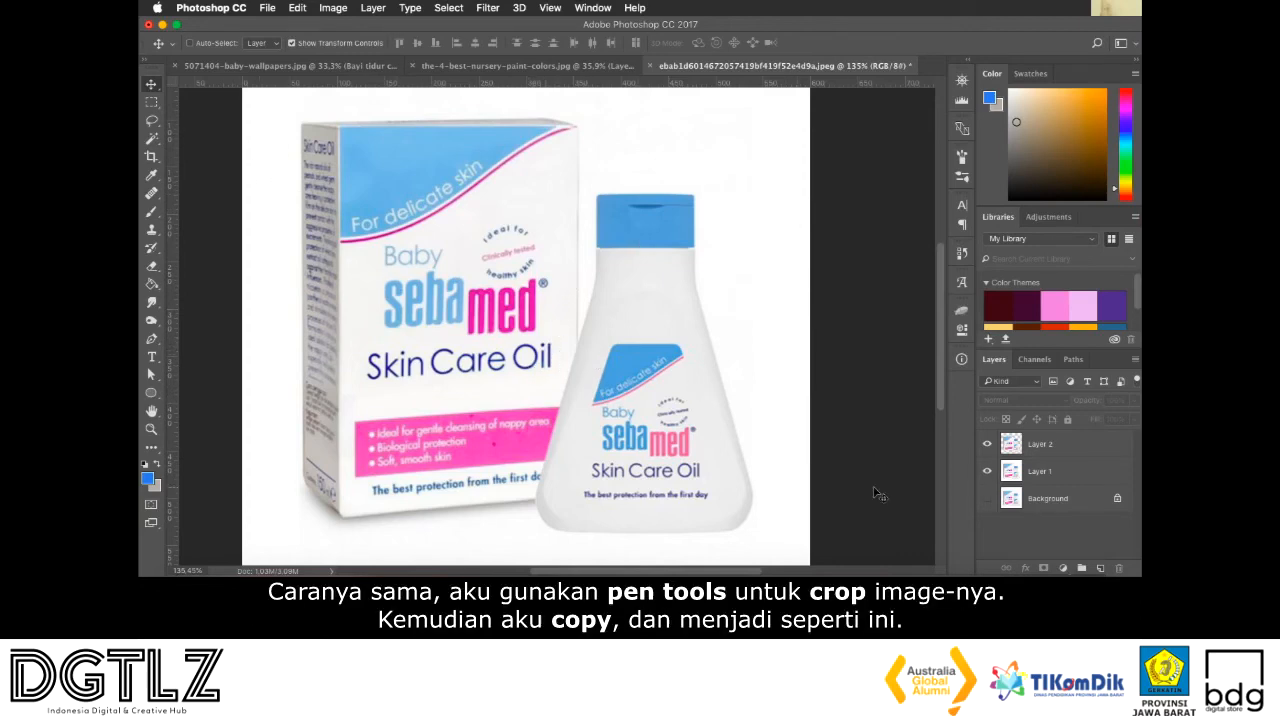
click(986, 471)
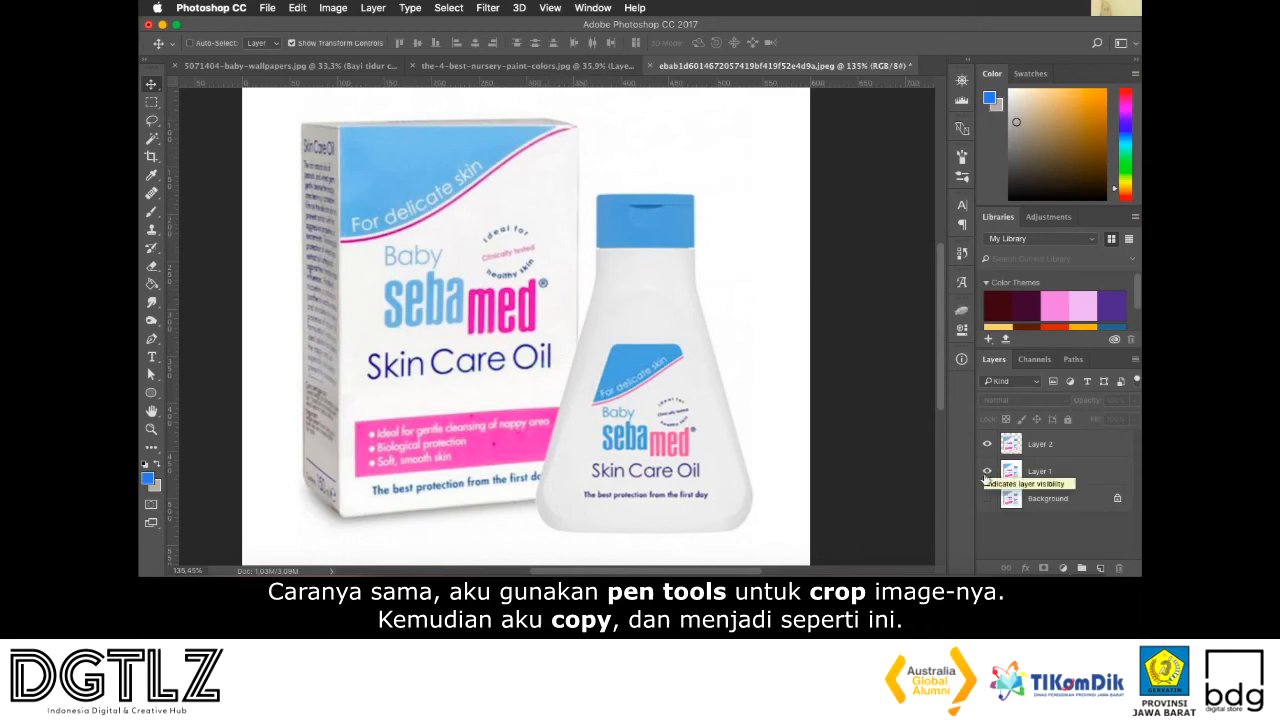
click(986, 471)
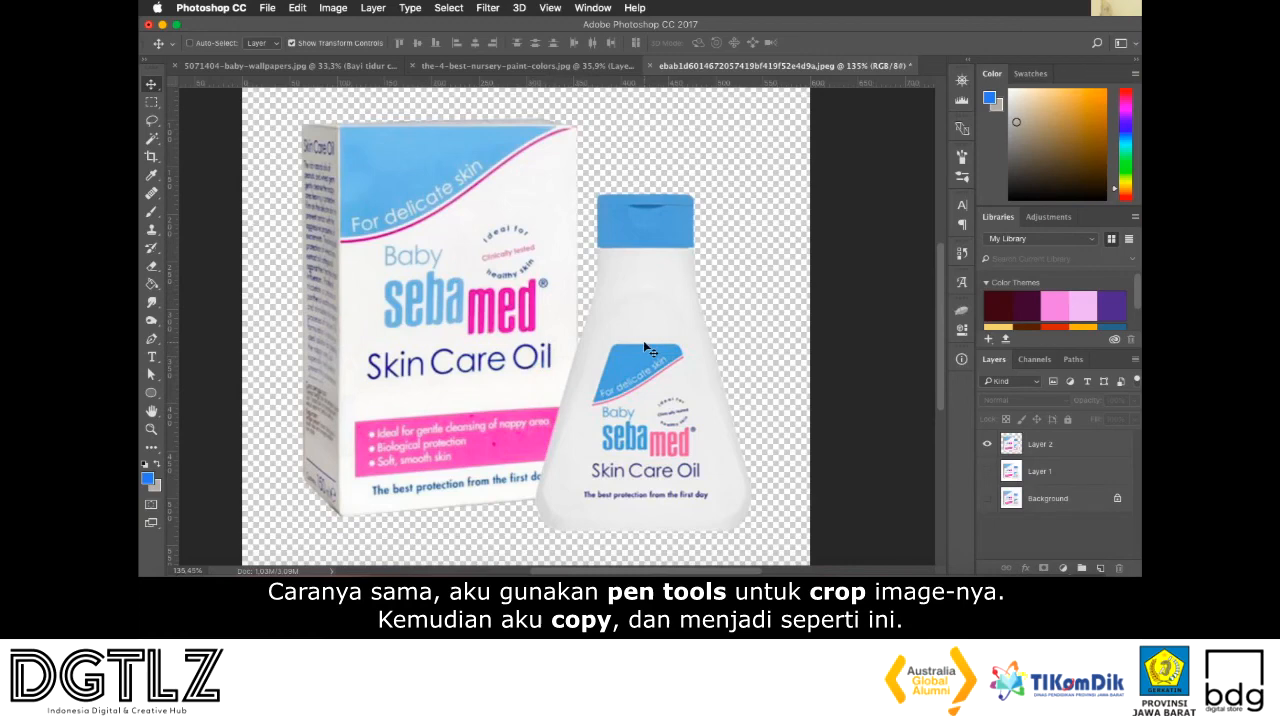
Select Layer 2 and move the Sebamed cut-out over to the 5071404-baby-wallpapers.jpg document
click(494, 216)
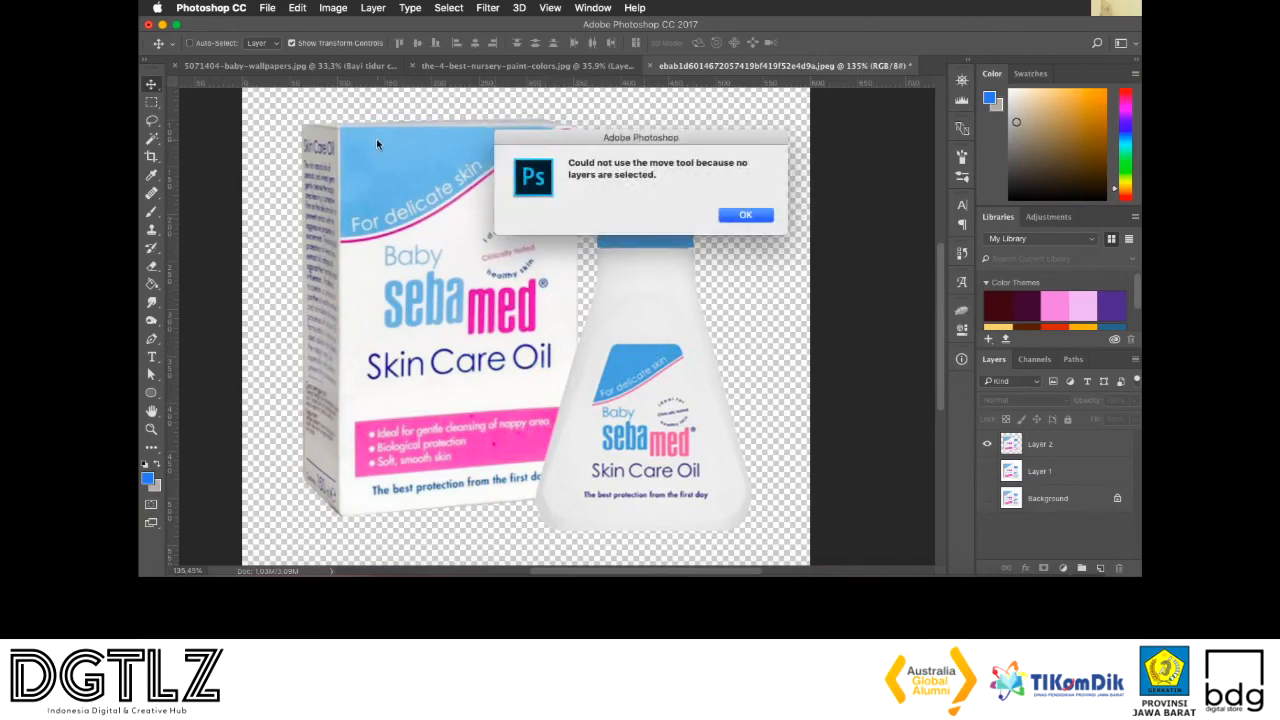
click(748, 215)
click(1043, 443)
drag(548, 294, 298, 66)
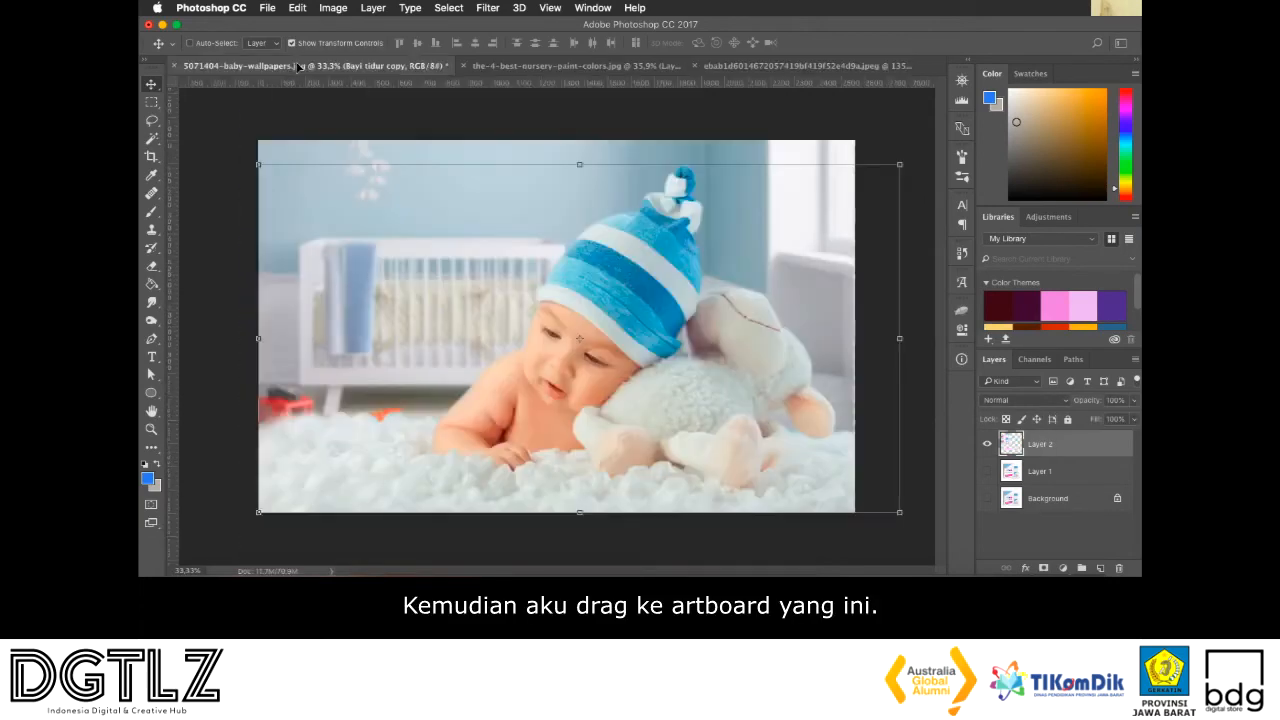
Place the Sebamed box and bottle on the blanket in the picture's lower-left area and enlarge them beside the baby
drag(531, 253, 332, 434)
drag(397, 367, 431, 349)
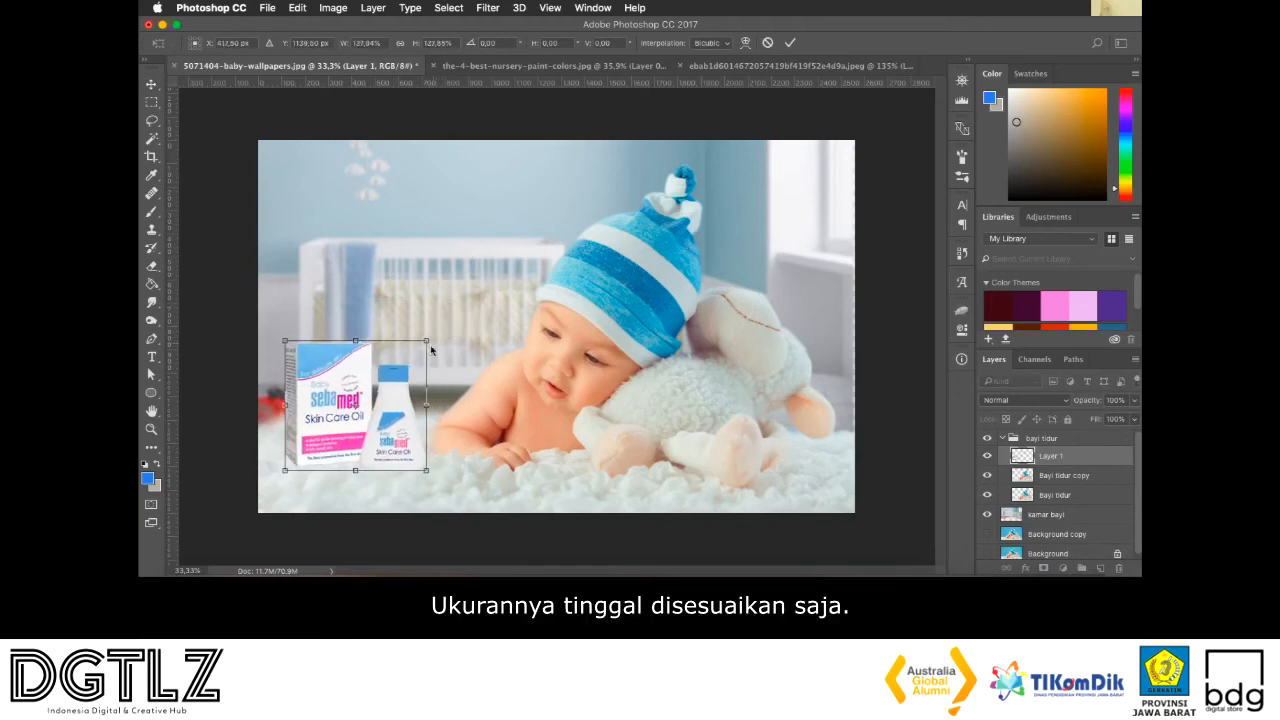
drag(400, 407, 391, 406)
key(Return)
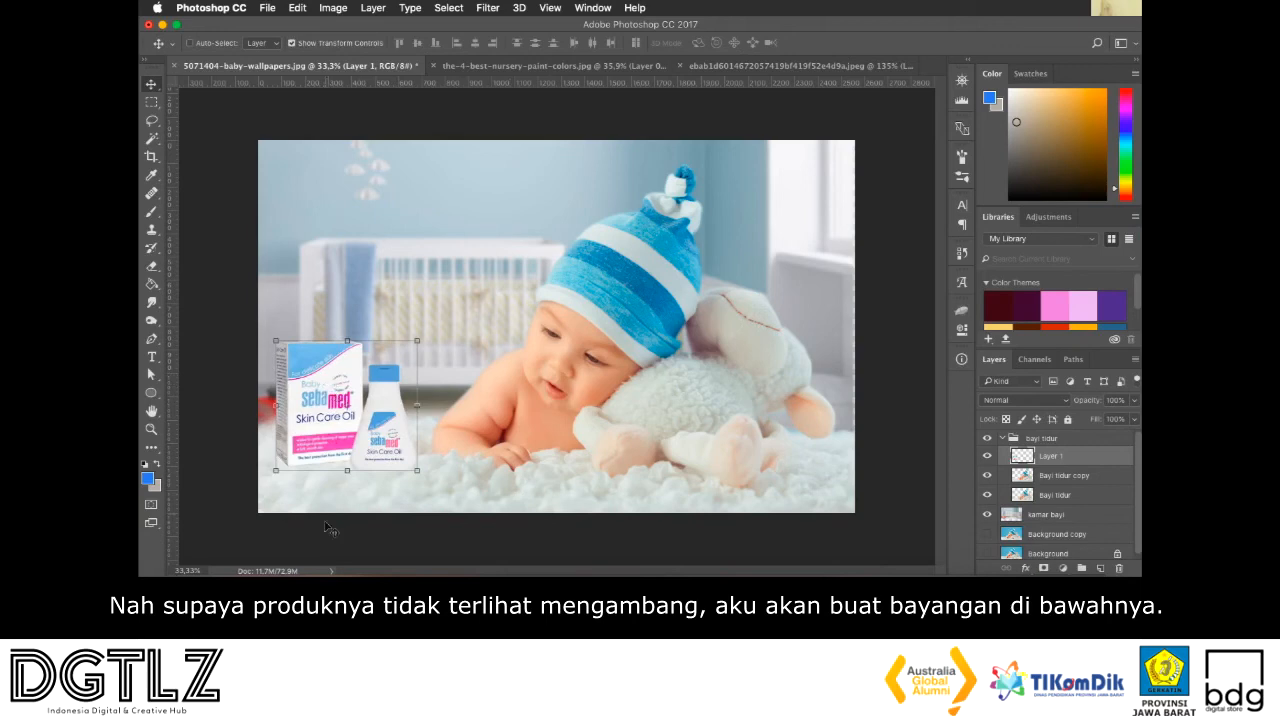
Draw a flat ellipse about 627 × 70 px across the base of the products and fill it with dark grey
click(150, 394)
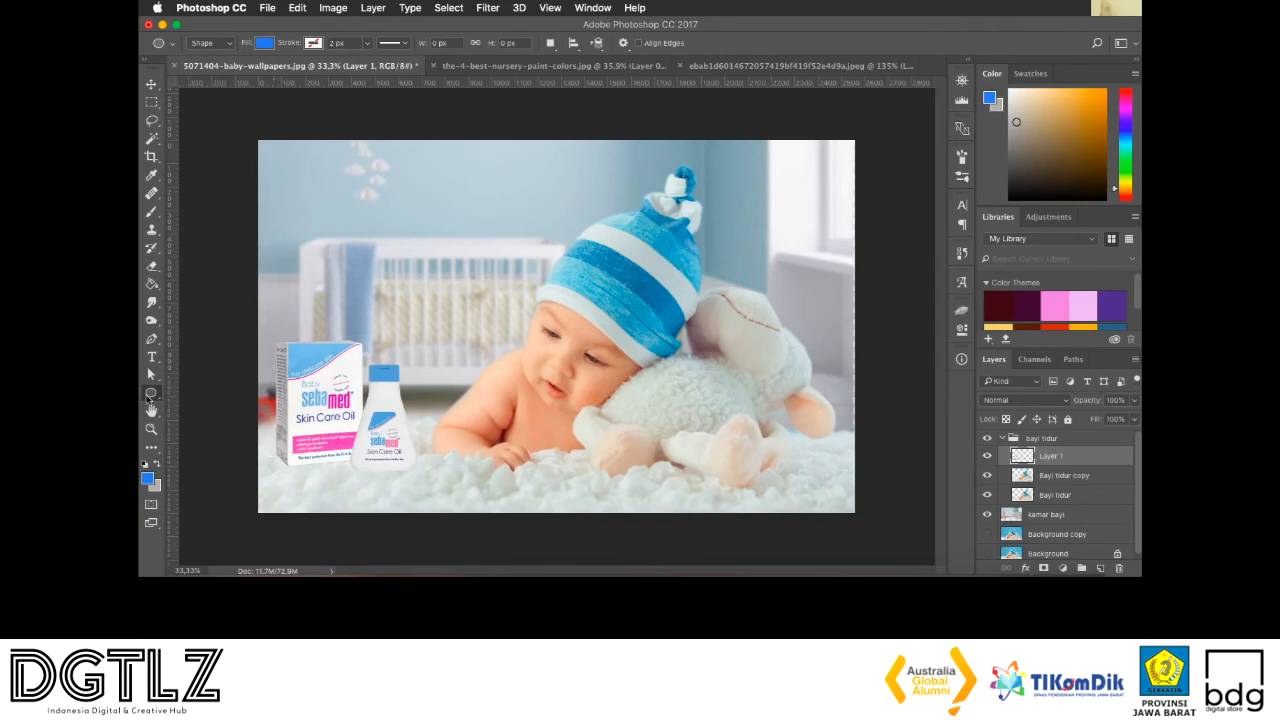
right_click(150, 394)
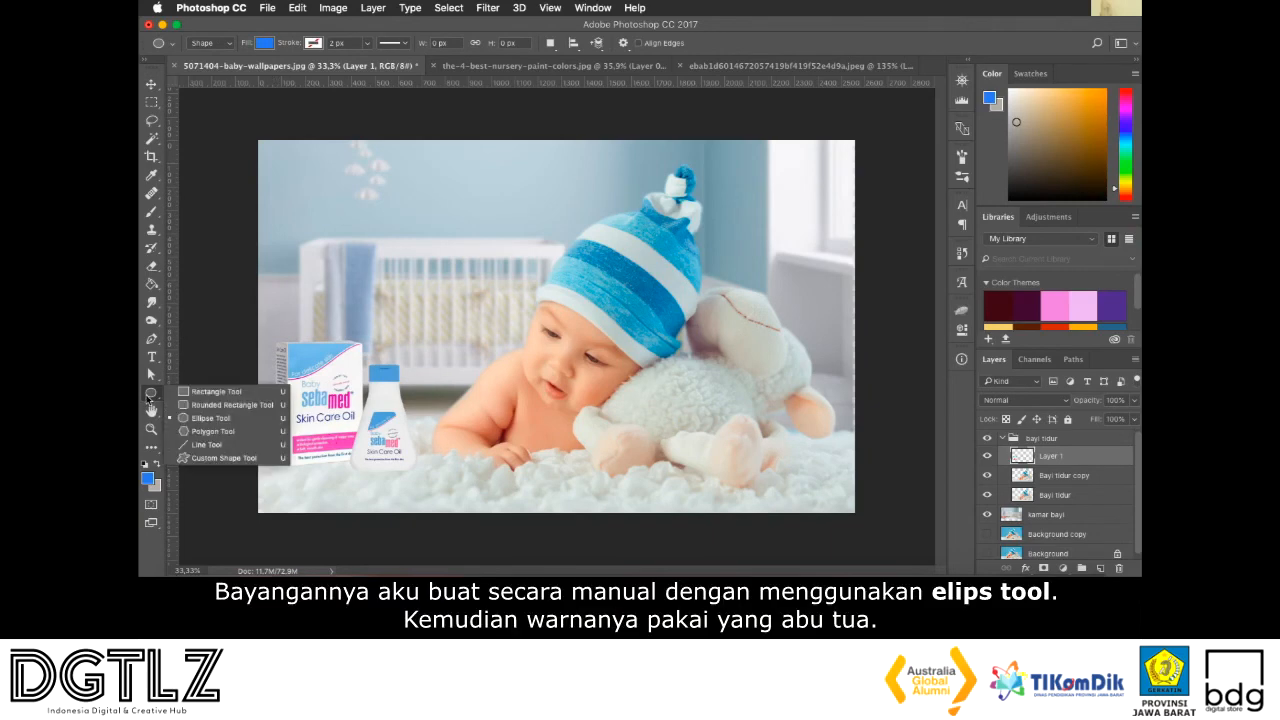
click(205, 418)
drag(277, 459, 422, 473)
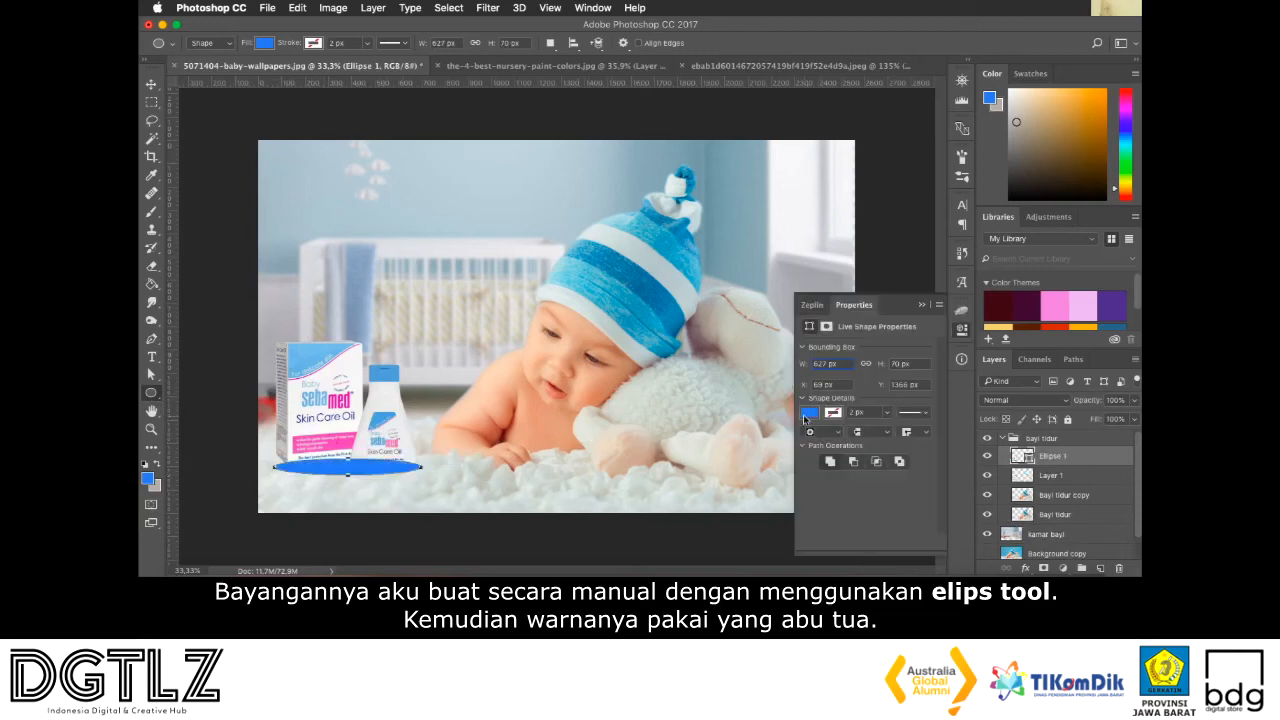
click(809, 412)
click(877, 293)
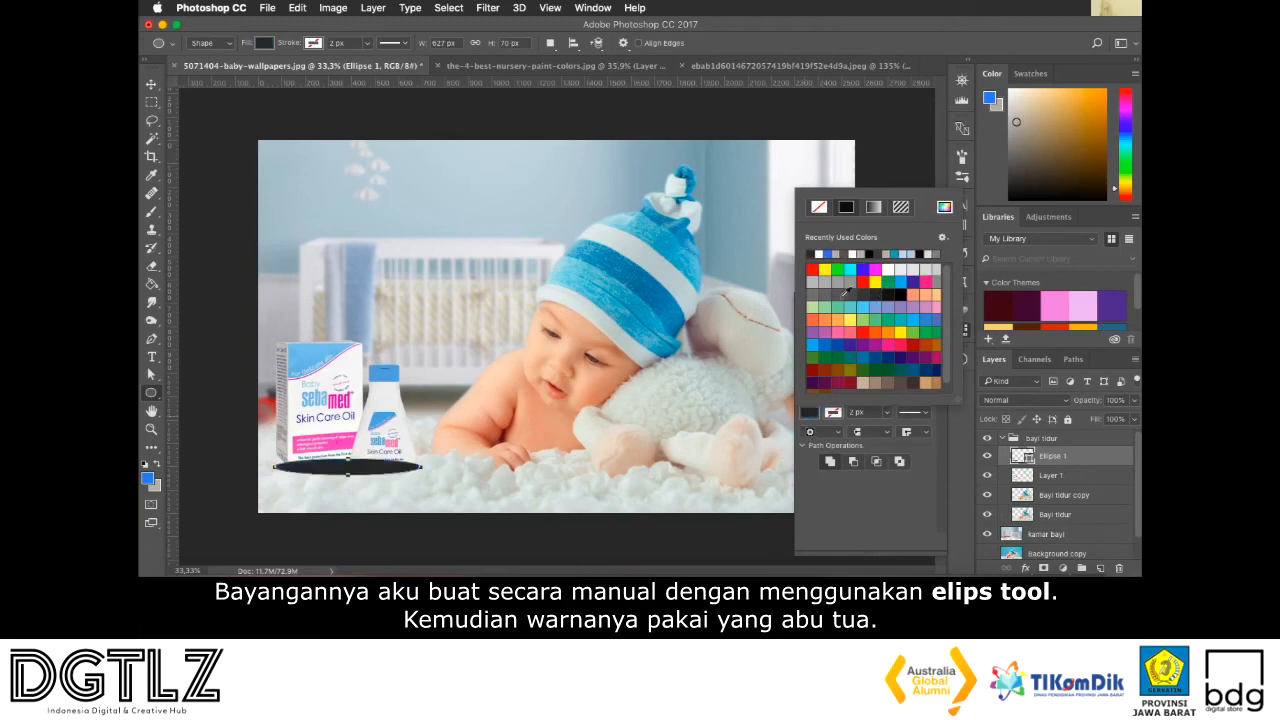
Convert the ellipse to a smart object and apply a Gaussian Blur with a 7.0 px radius
click(151, 84)
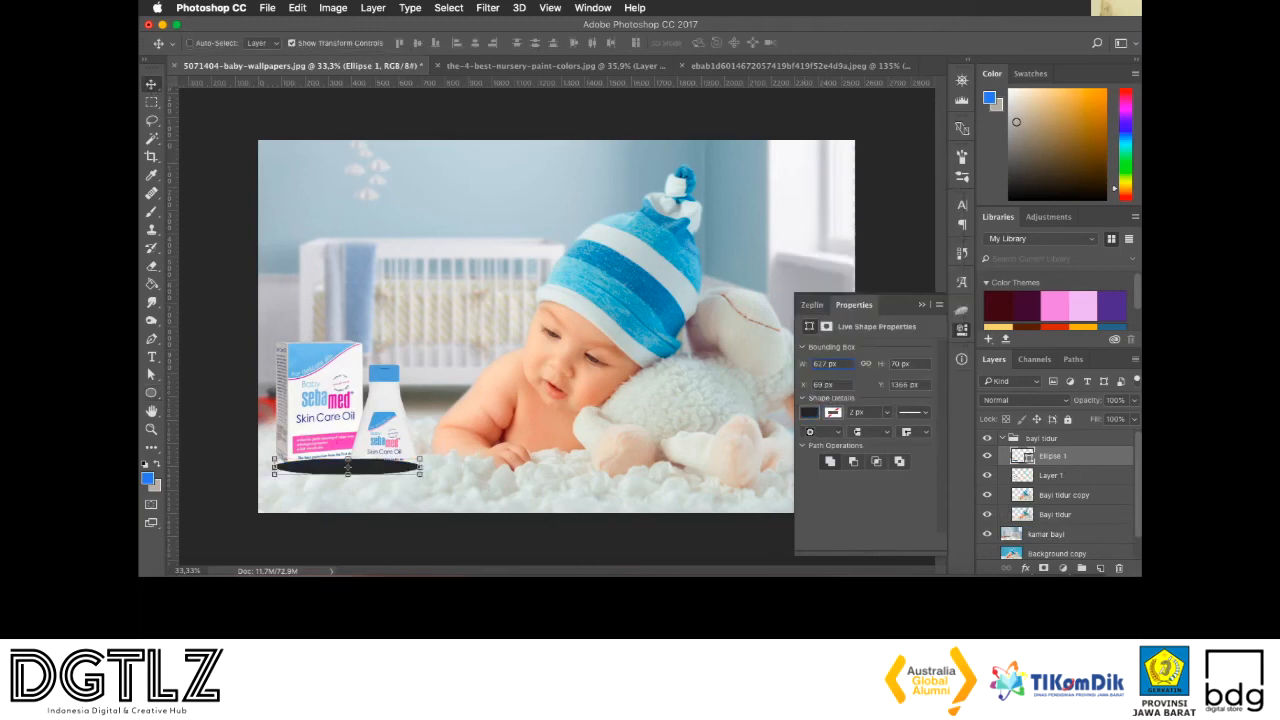
click(488, 7)
mouse_move(521, 176)
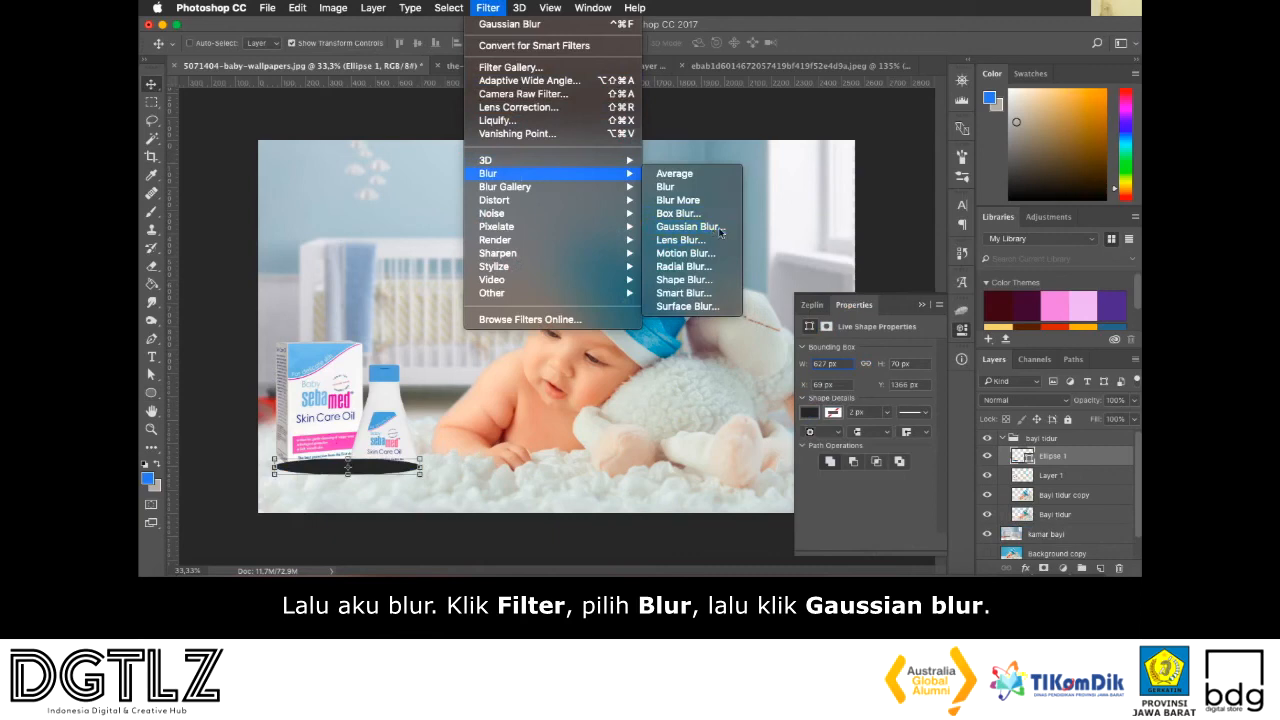
click(687, 227)
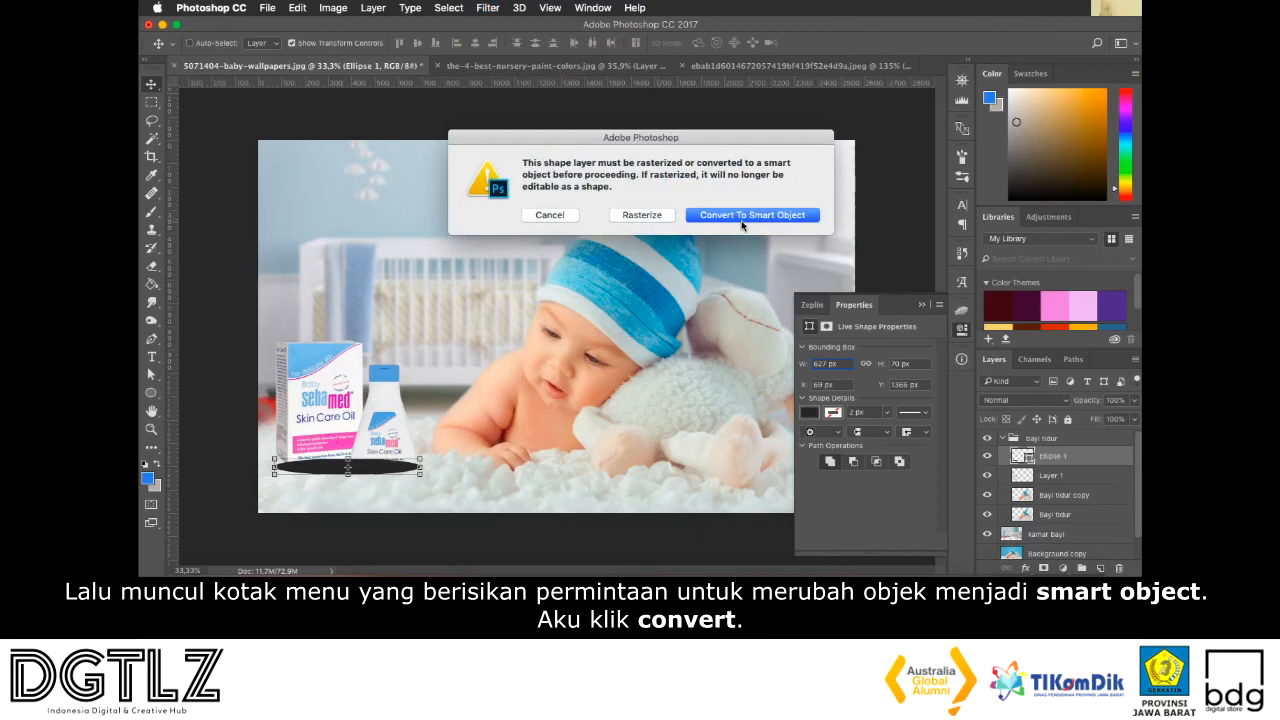
click(741, 225)
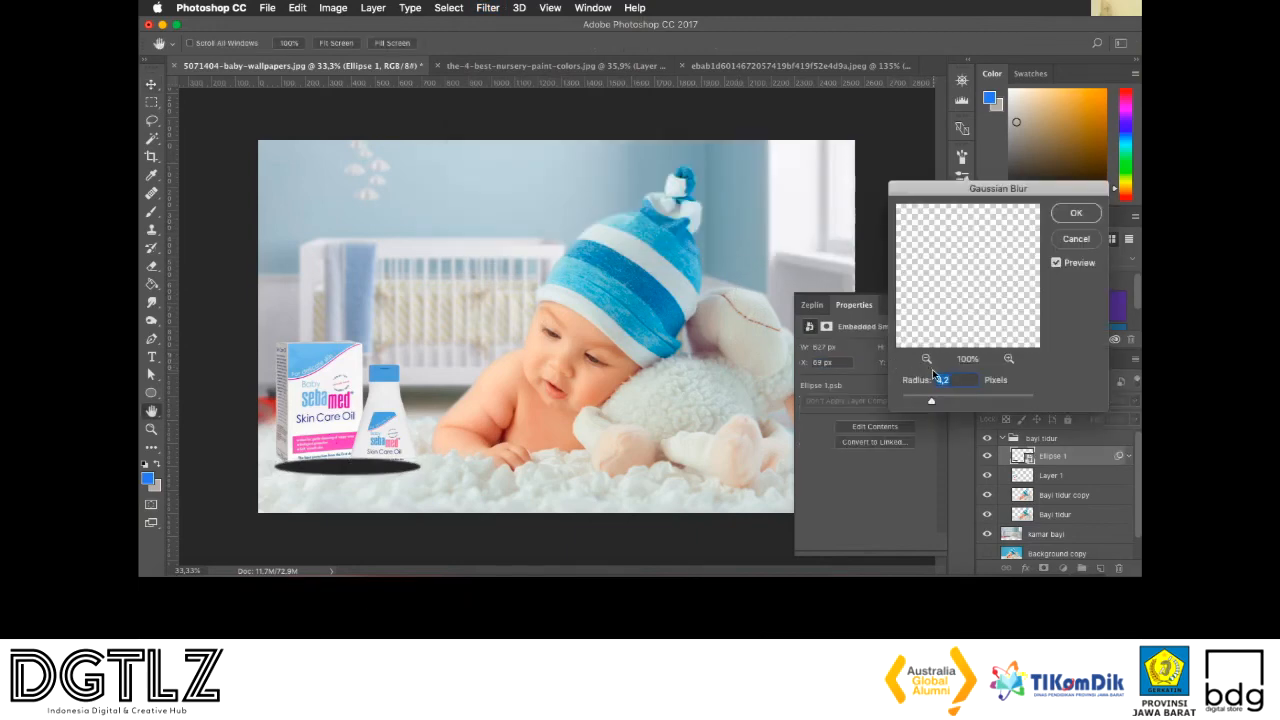
drag(943, 401, 958, 402)
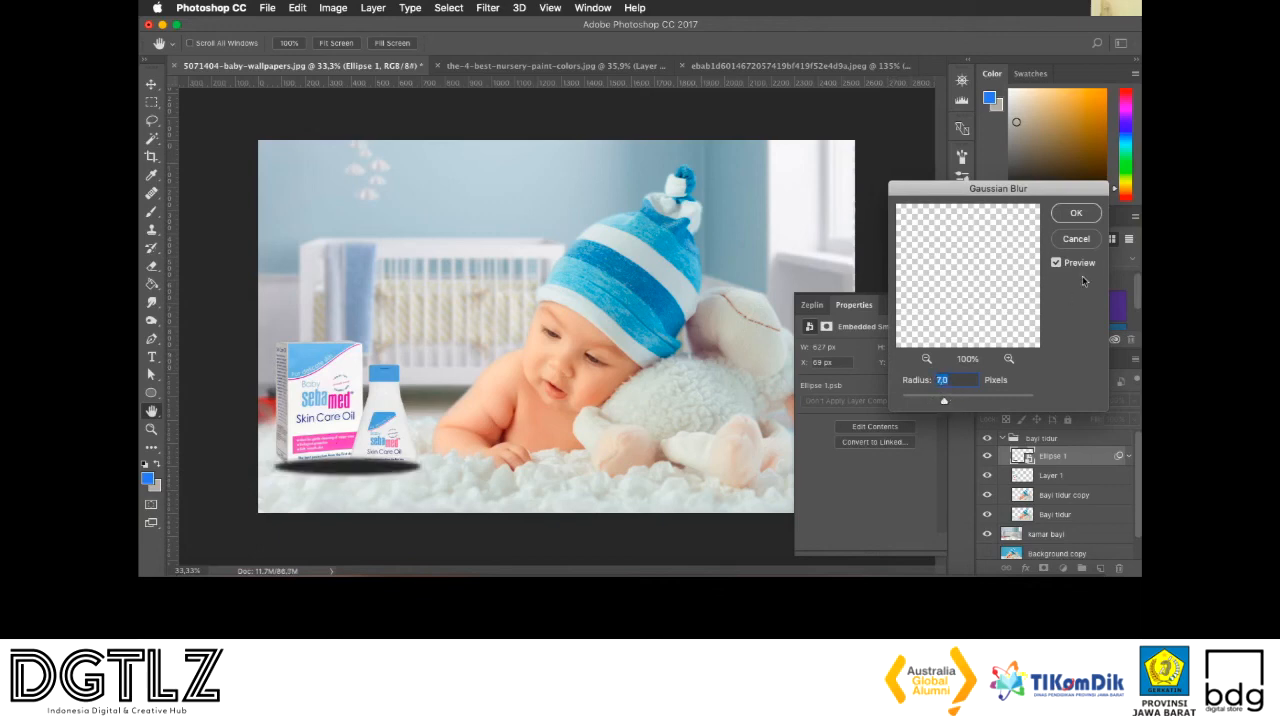
click(1075, 215)
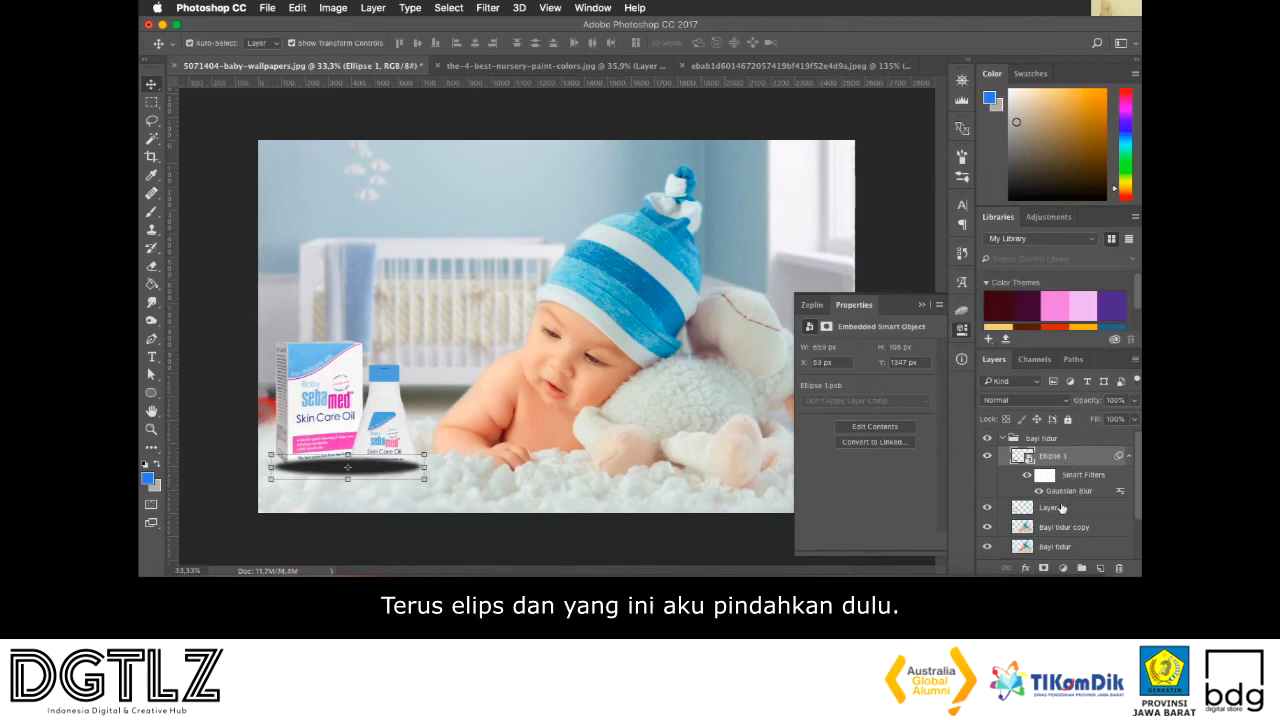
Move the Ellipse 1 and Layer 1 layers out of the bayi tidur group to above it, and collapse the group
shift+click(1062, 508)
drag(1038, 453, 1030, 435)
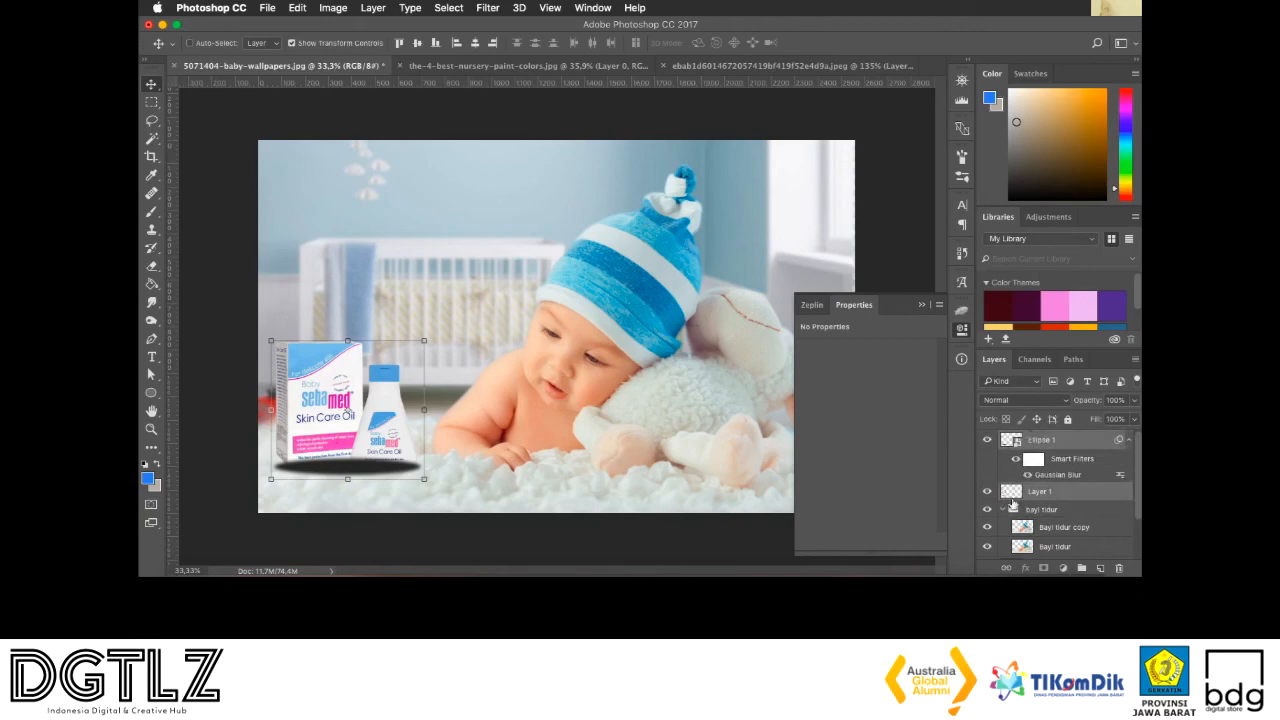
click(1002, 509)
Rename Layer 1 as "produk" and Ellipse 1 as "bayangan", and place bayangan directly beneath produk in the layer order
double_click(1038, 492)
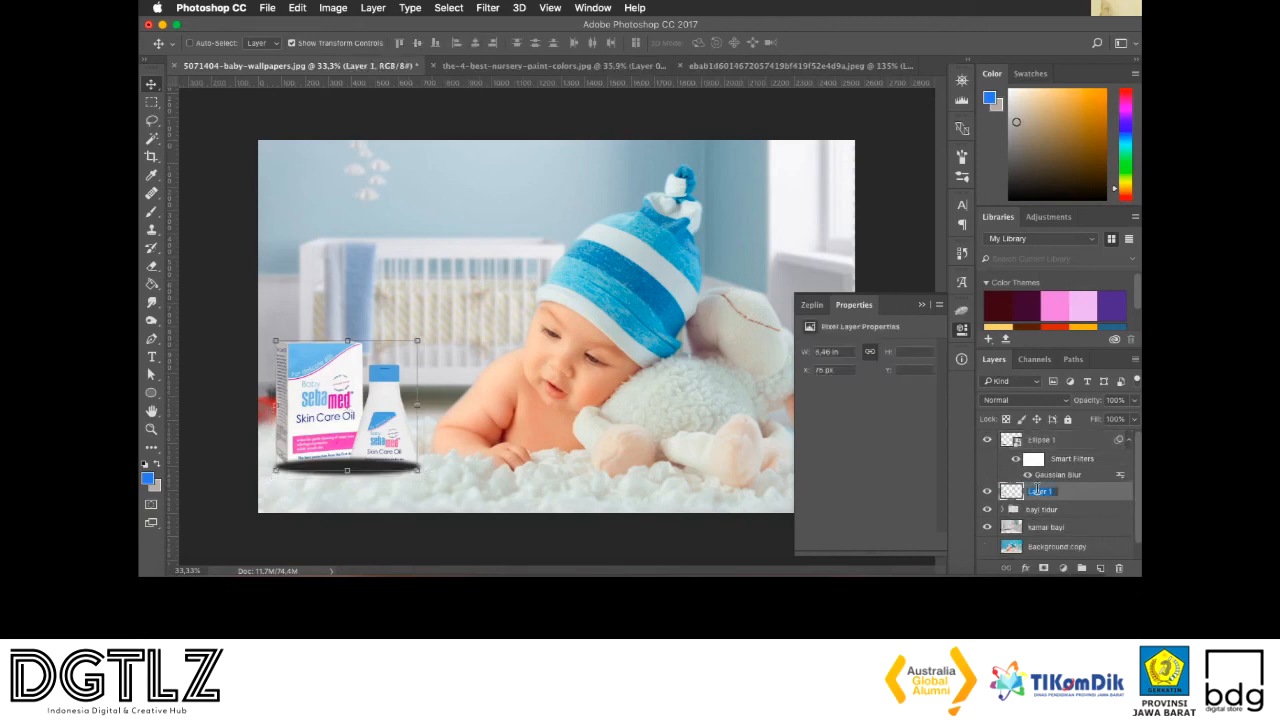
text(produk)
key(Return)
double_click(1038, 441)
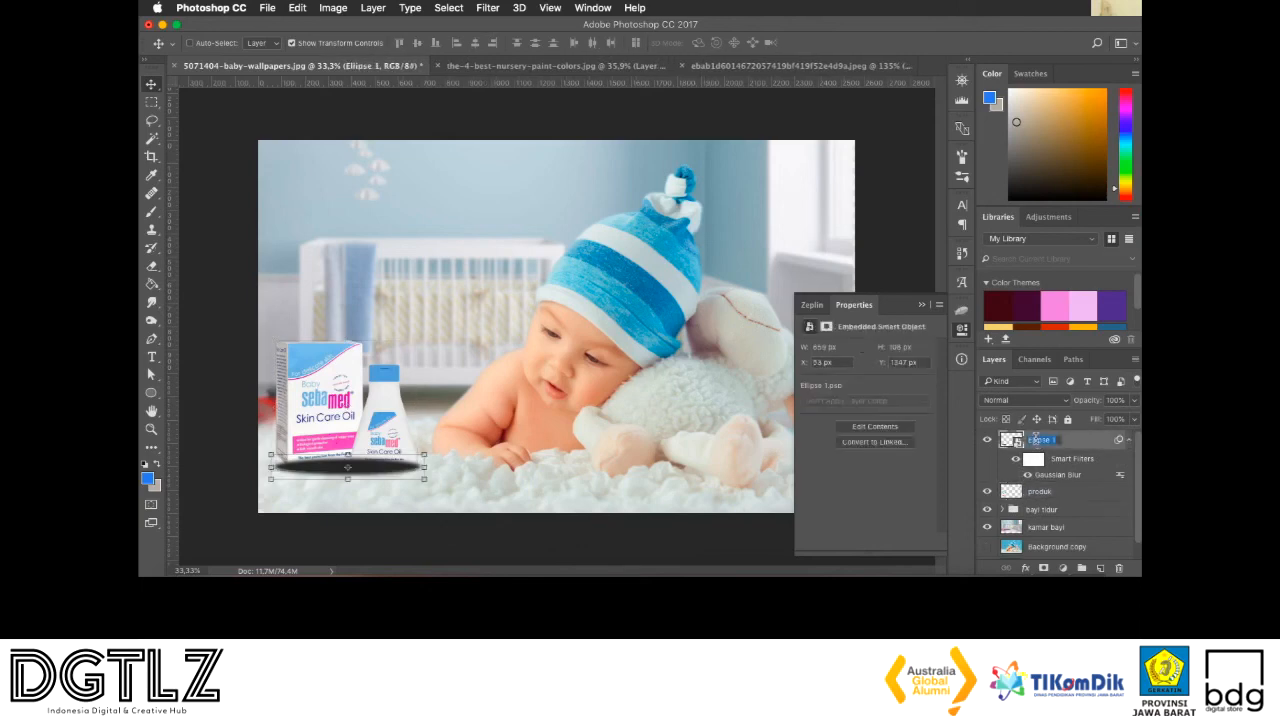
text(bayangan)
key(Return)
drag(1045, 441, 1038, 498)
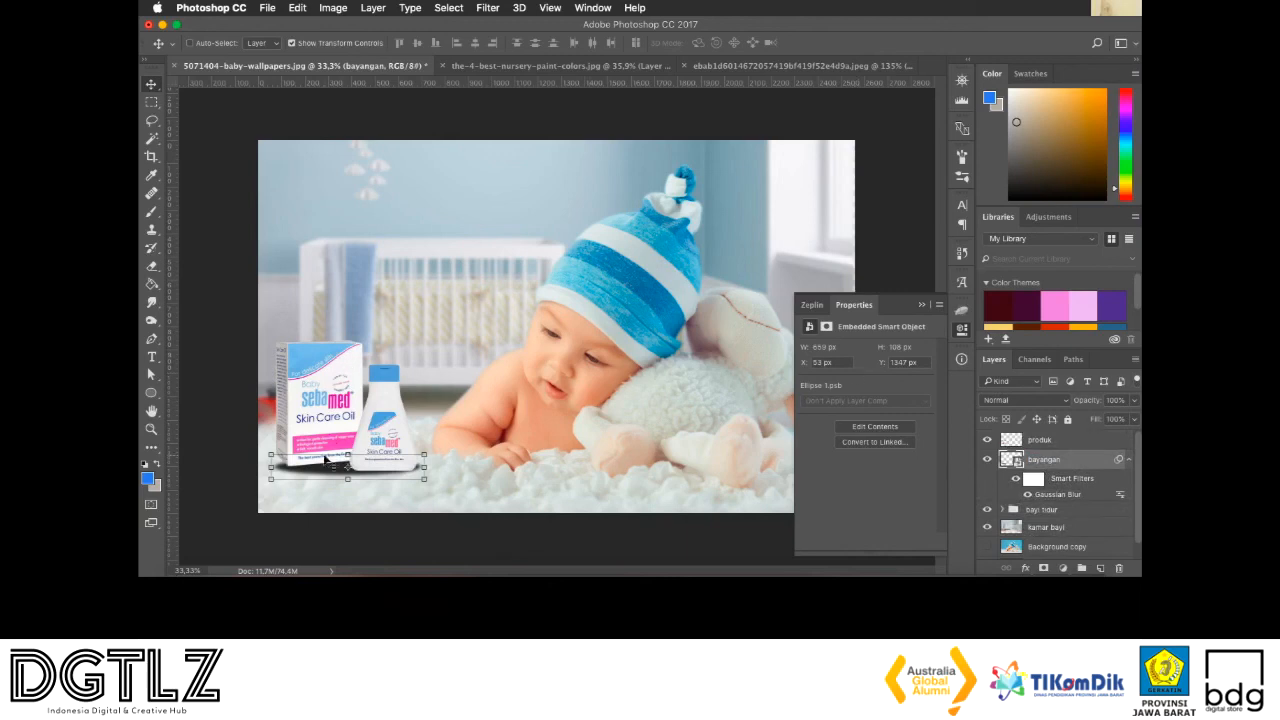
Reposition and distort the bayangan ellipse into a taller, slightly wider shadow extending beyond the base of the box and bottle
drag(319, 469, 320, 470)
click(417, 468)
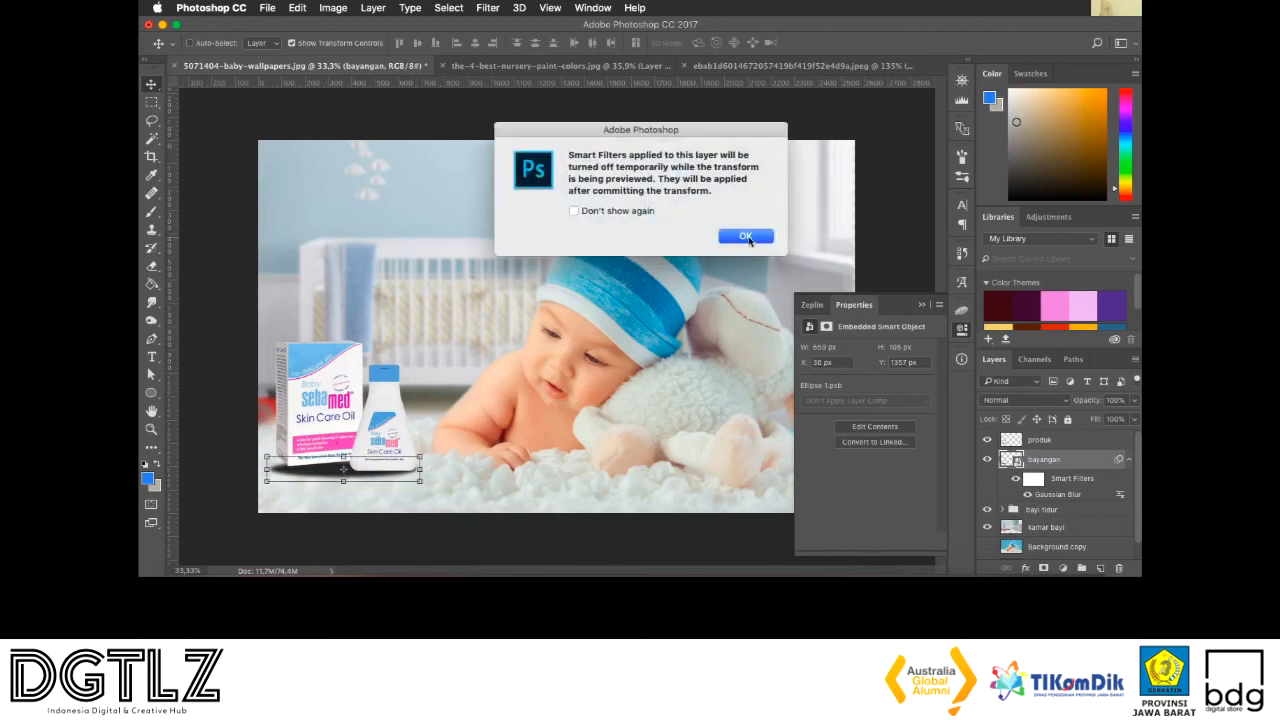
click(736, 243)
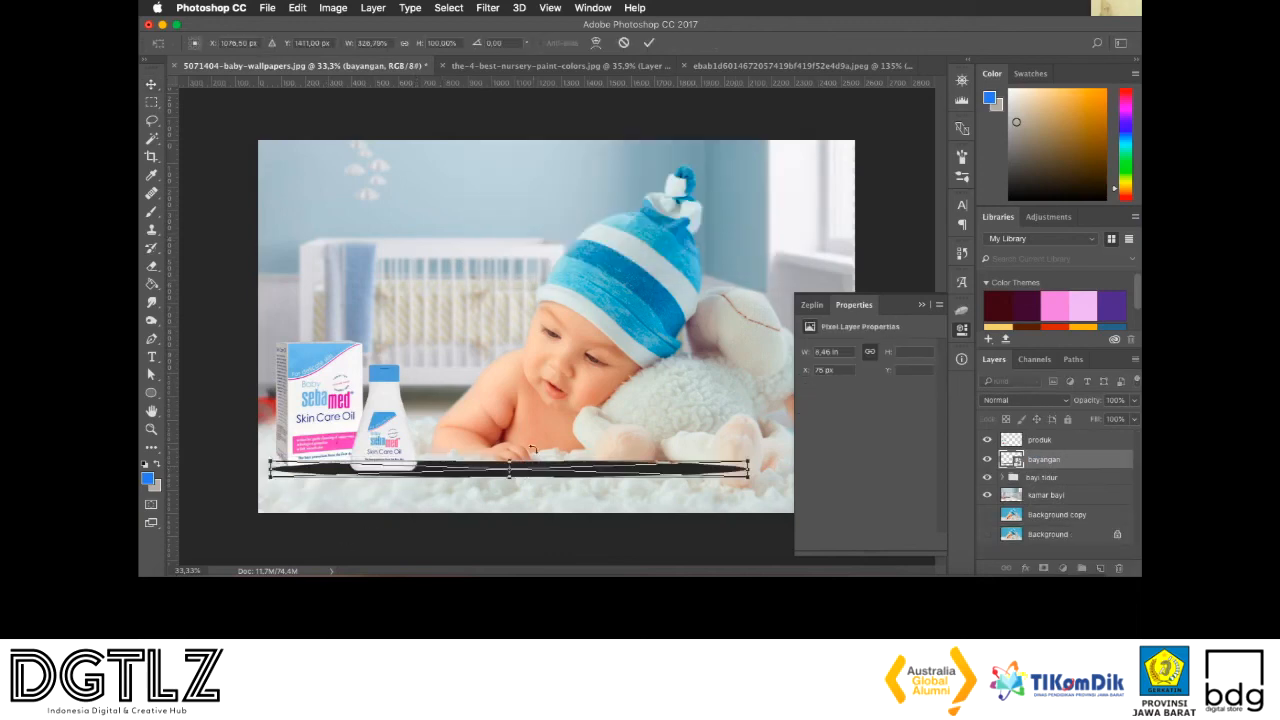
drag(748, 468, 428, 469)
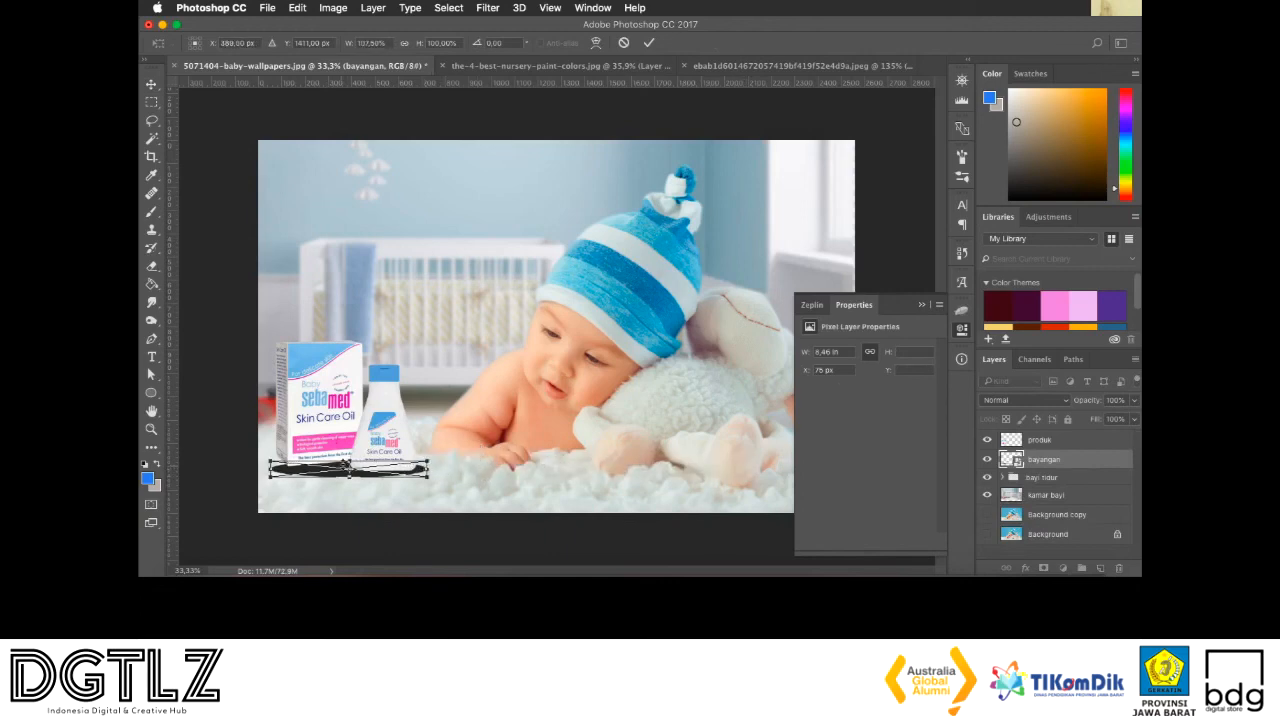
drag(345, 455, 329, 439)
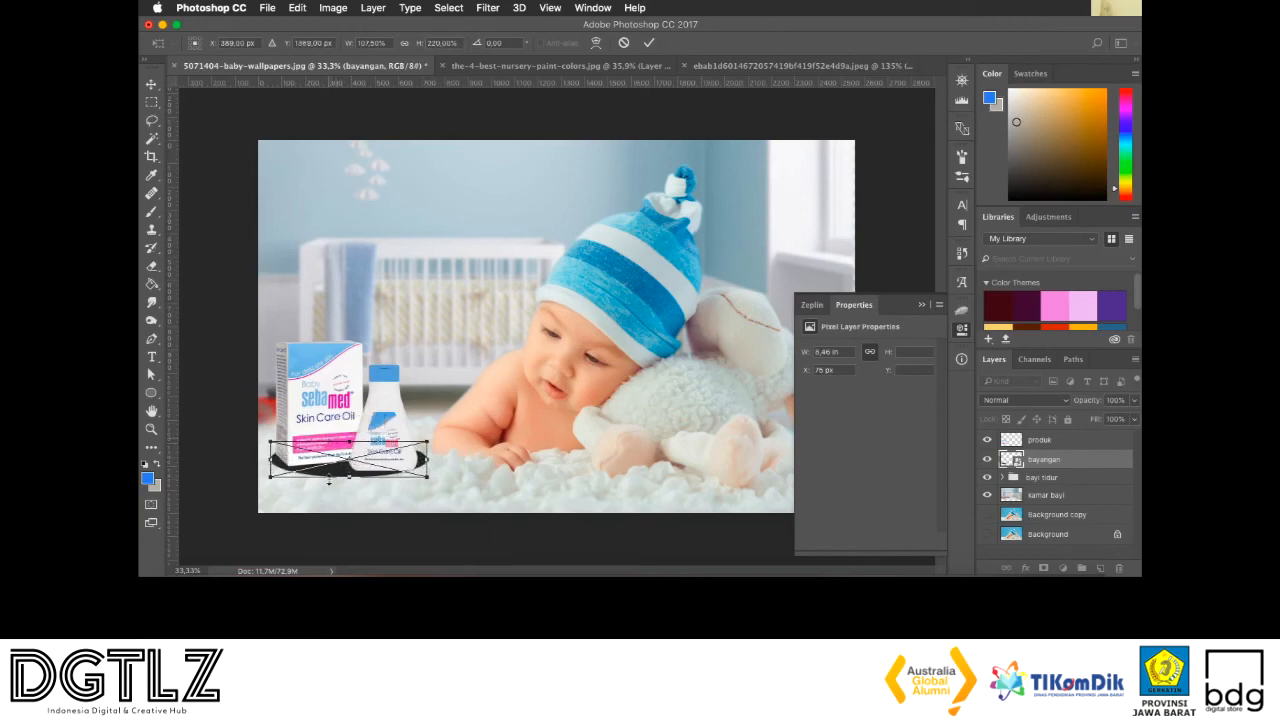
drag(271, 480, 279, 490)
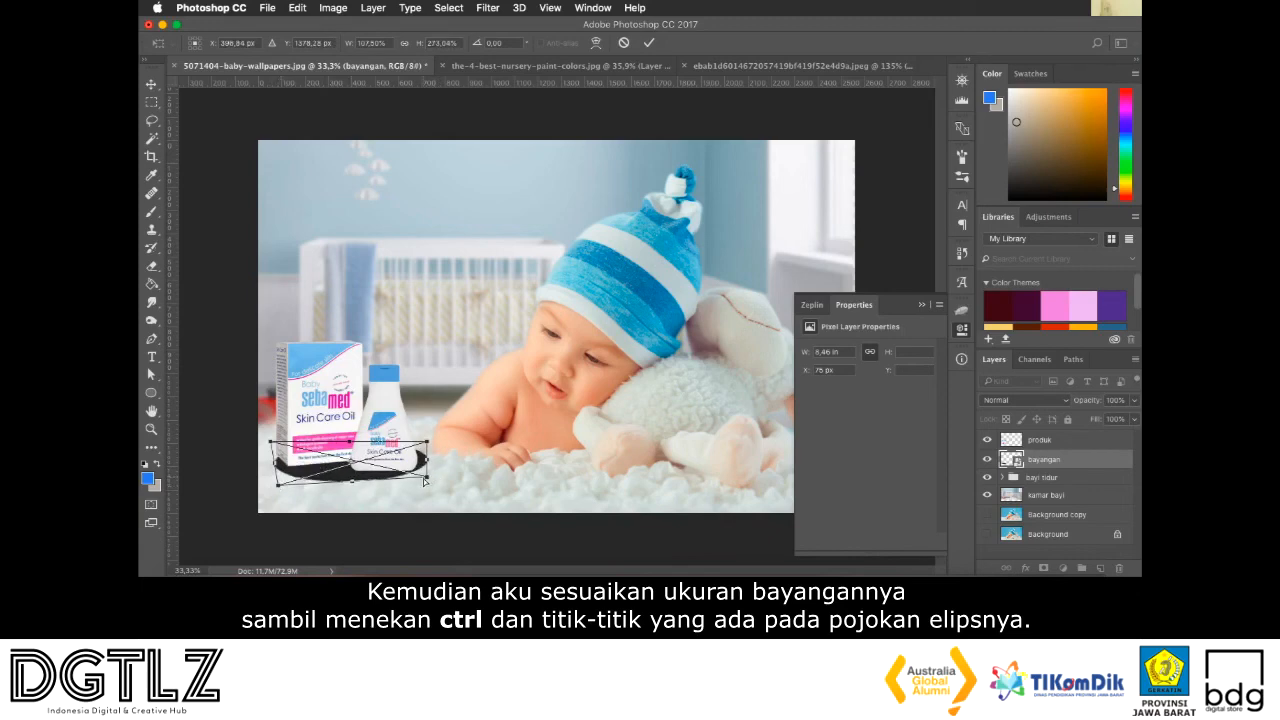
drag(427, 482, 437, 484)
key(Return)
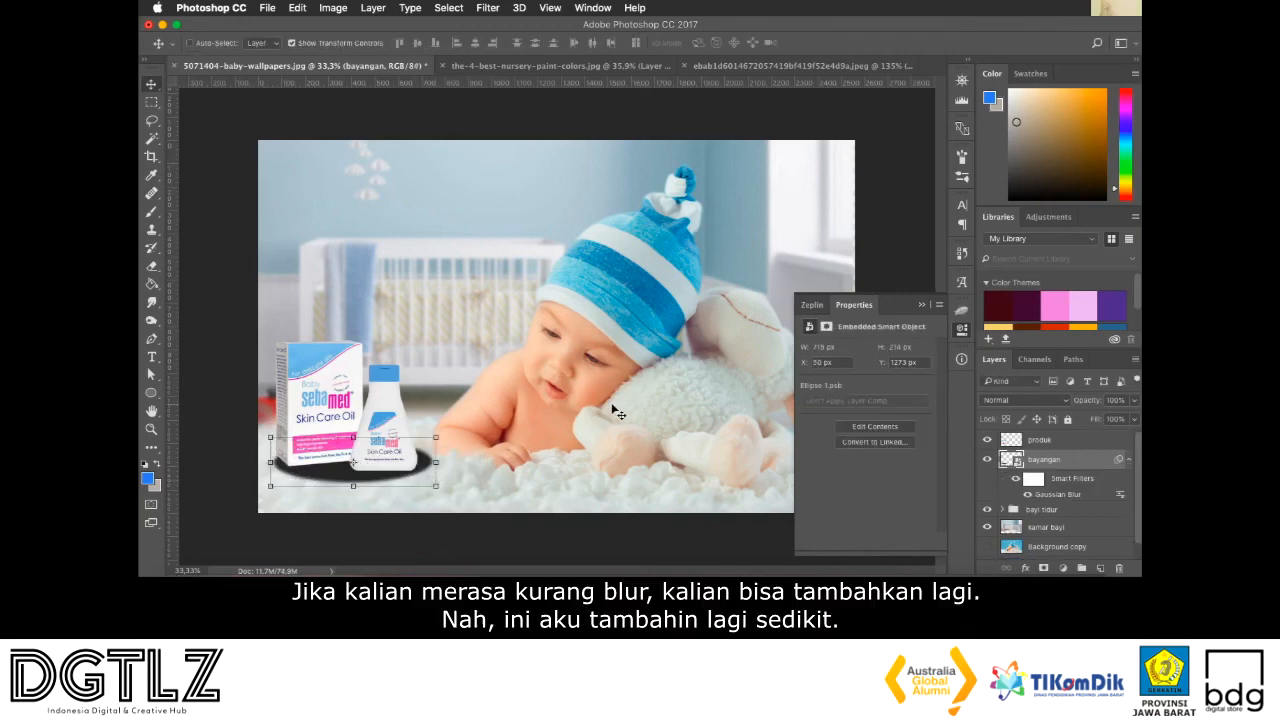
Add a second Gaussian Blur with a 13.4 px radius to the bayangan layer and reduce its opacity to 36%
click(488, 7)
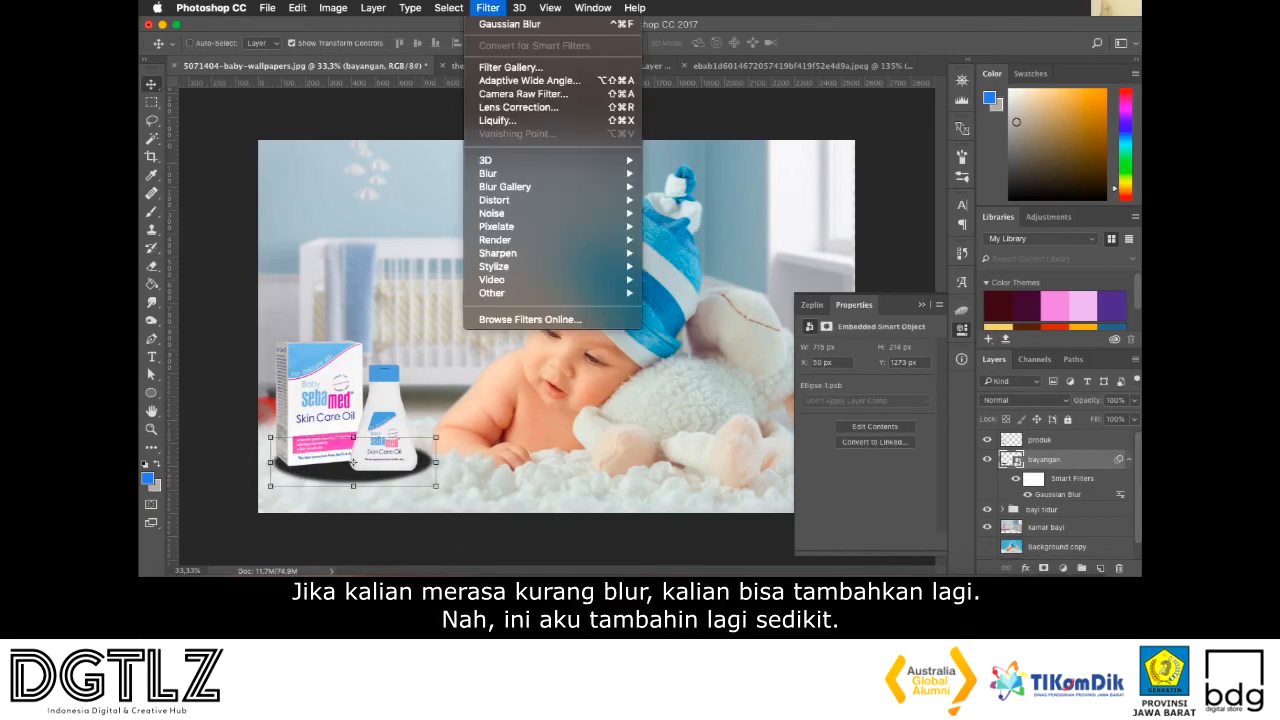
mouse_move(538, 176)
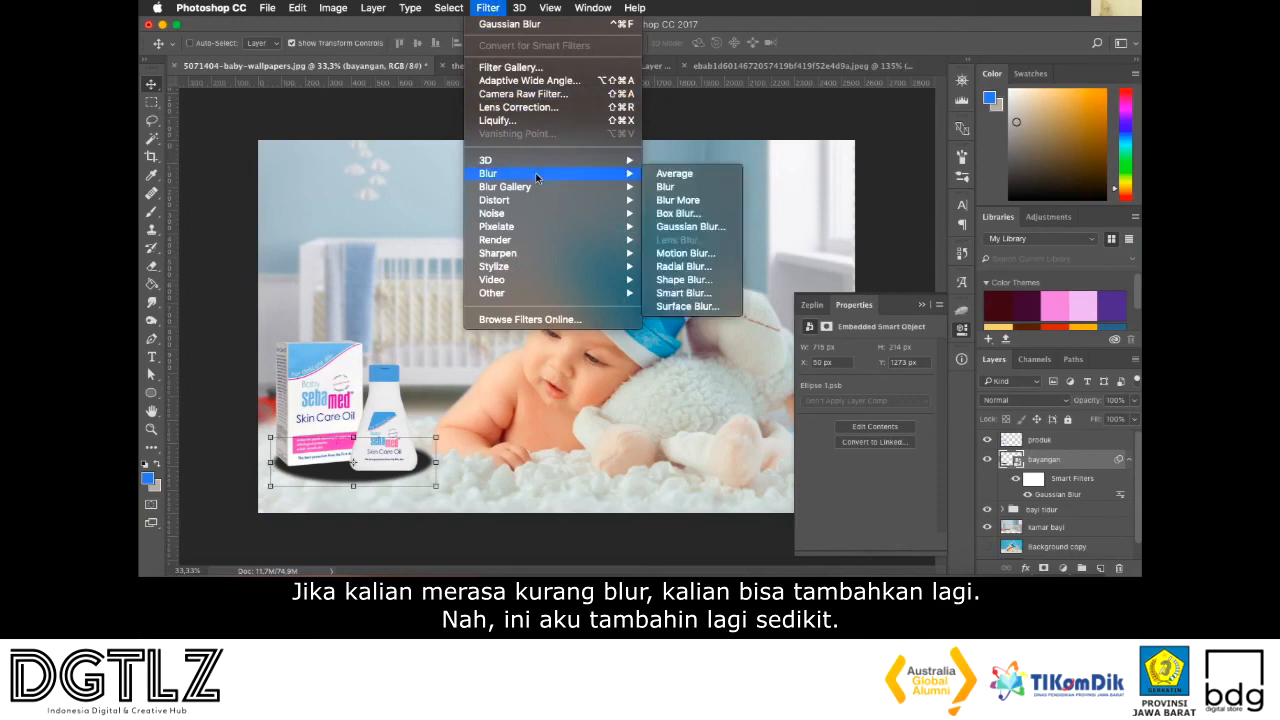
click(678, 227)
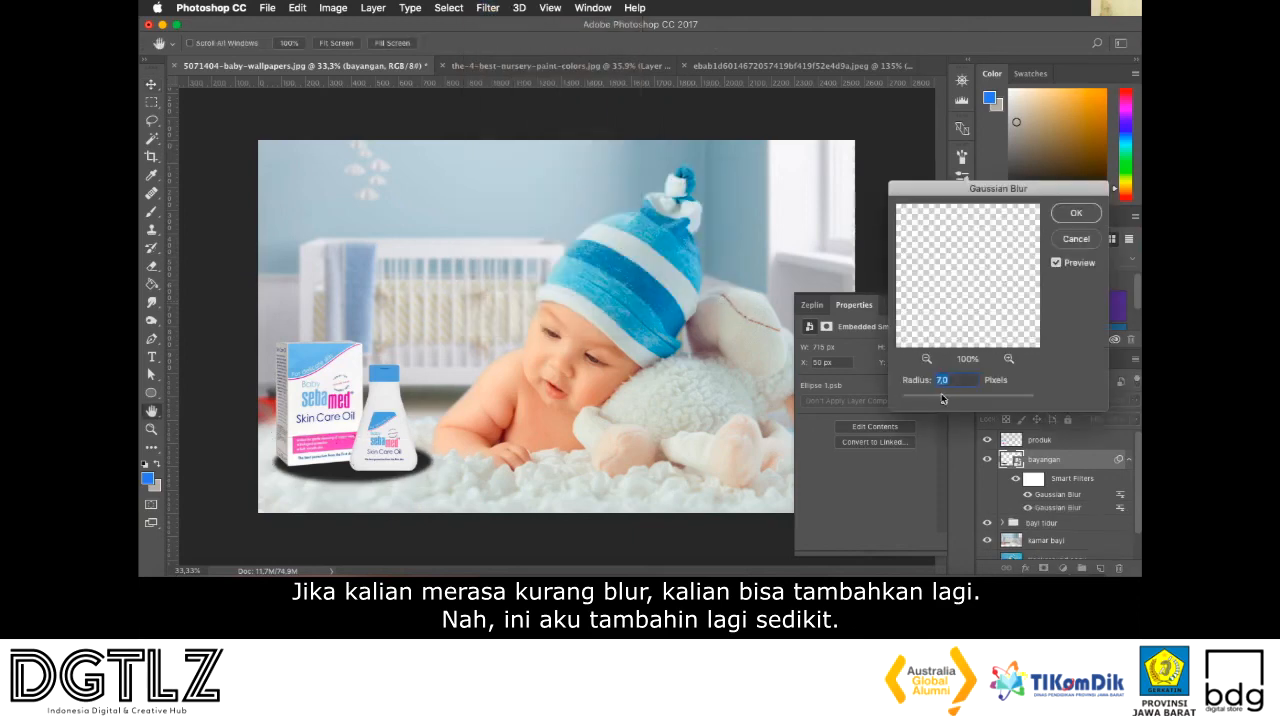
drag(950, 402, 955, 400)
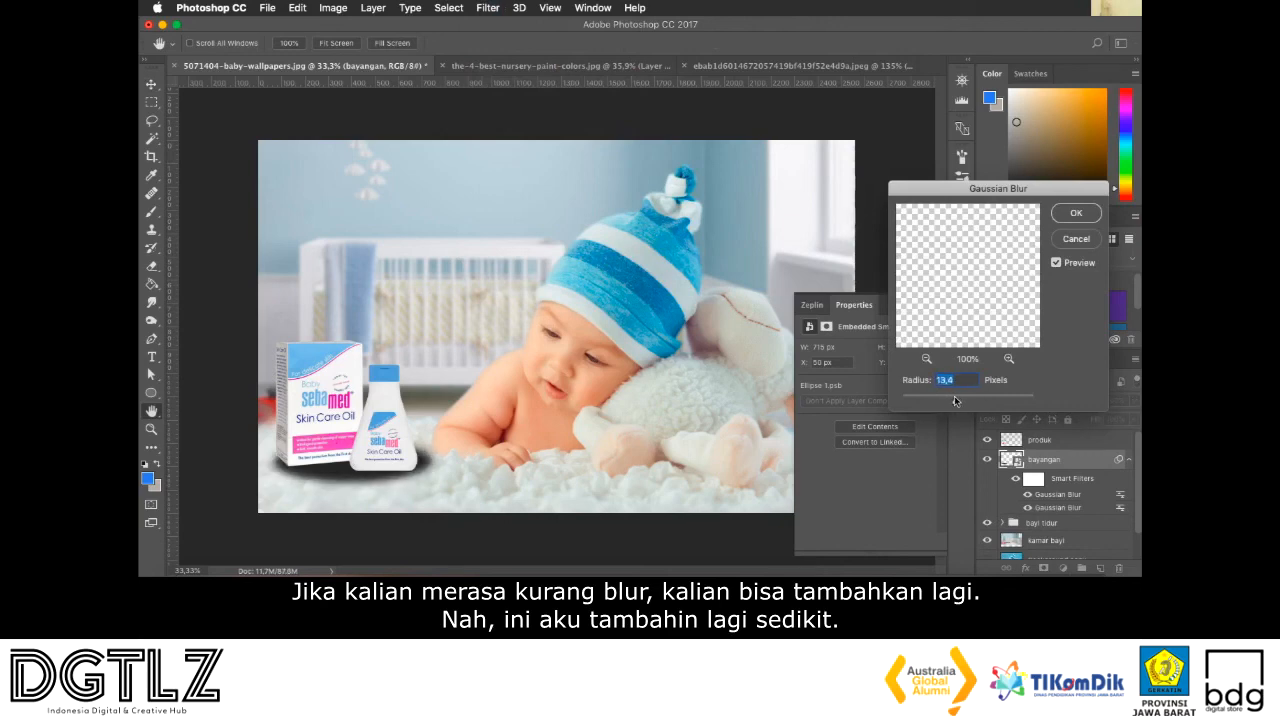
click(1076, 211)
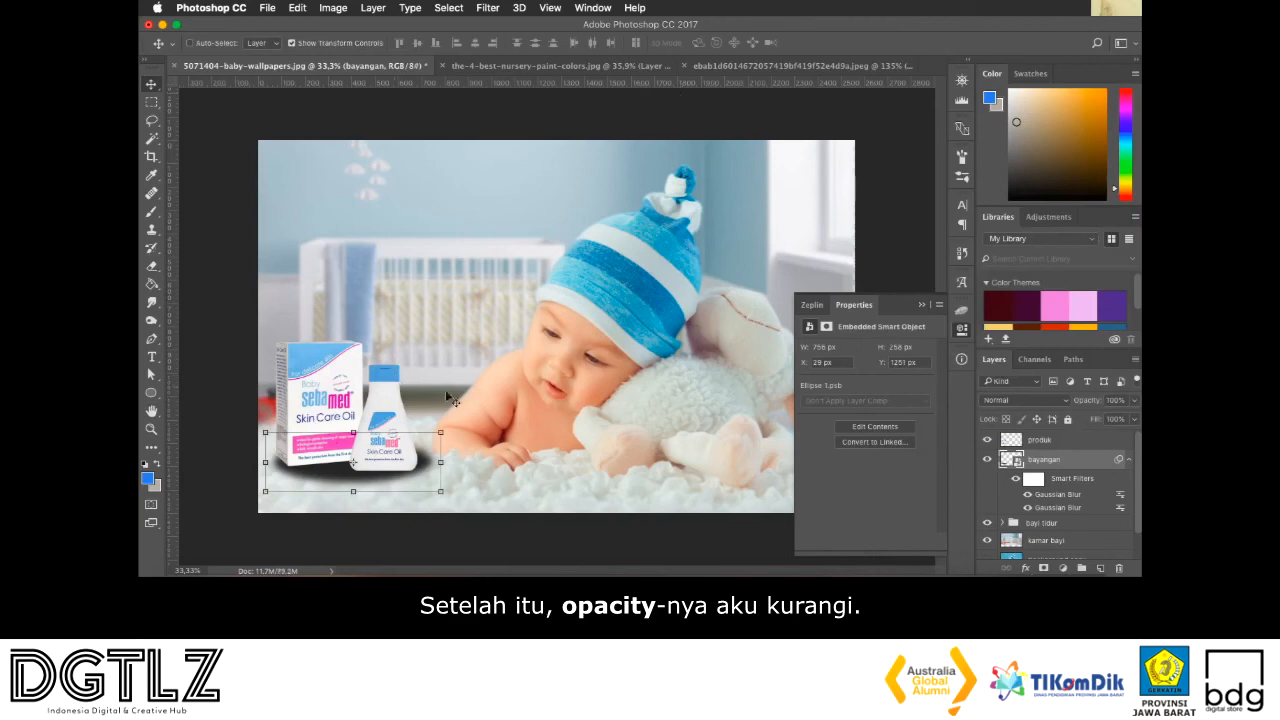
click(1135, 401)
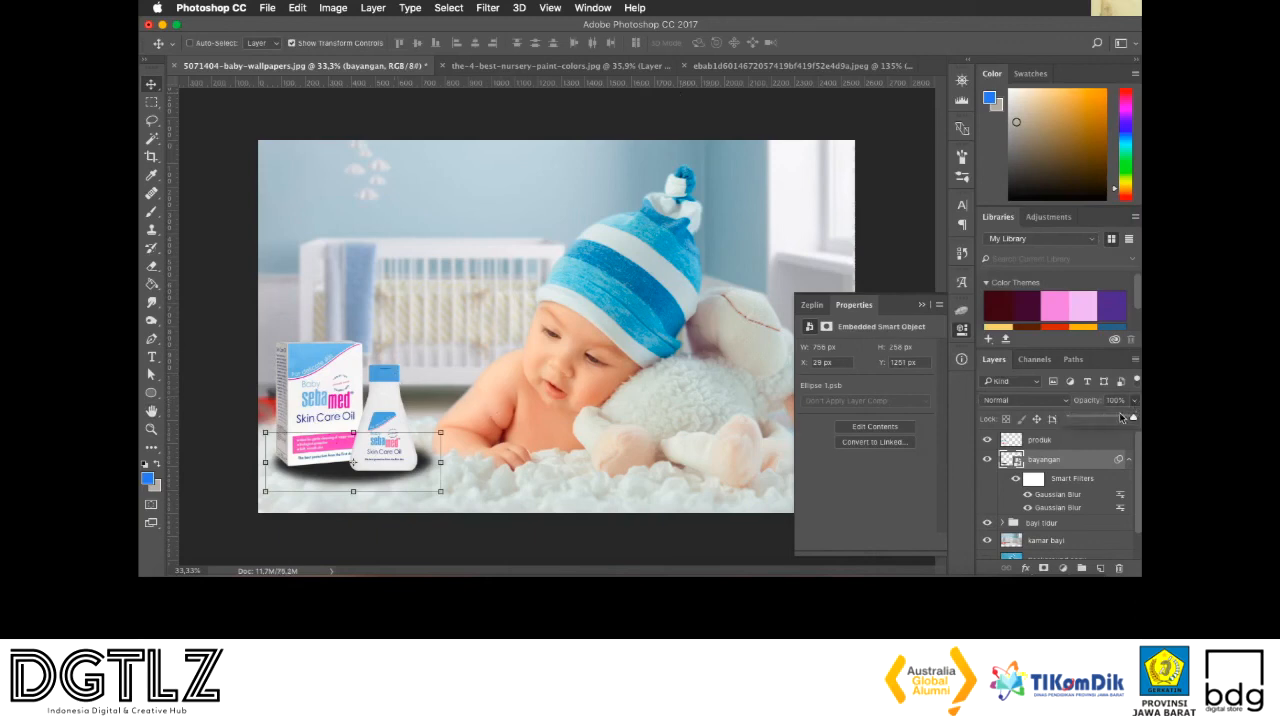
drag(1129, 419, 1092, 419)
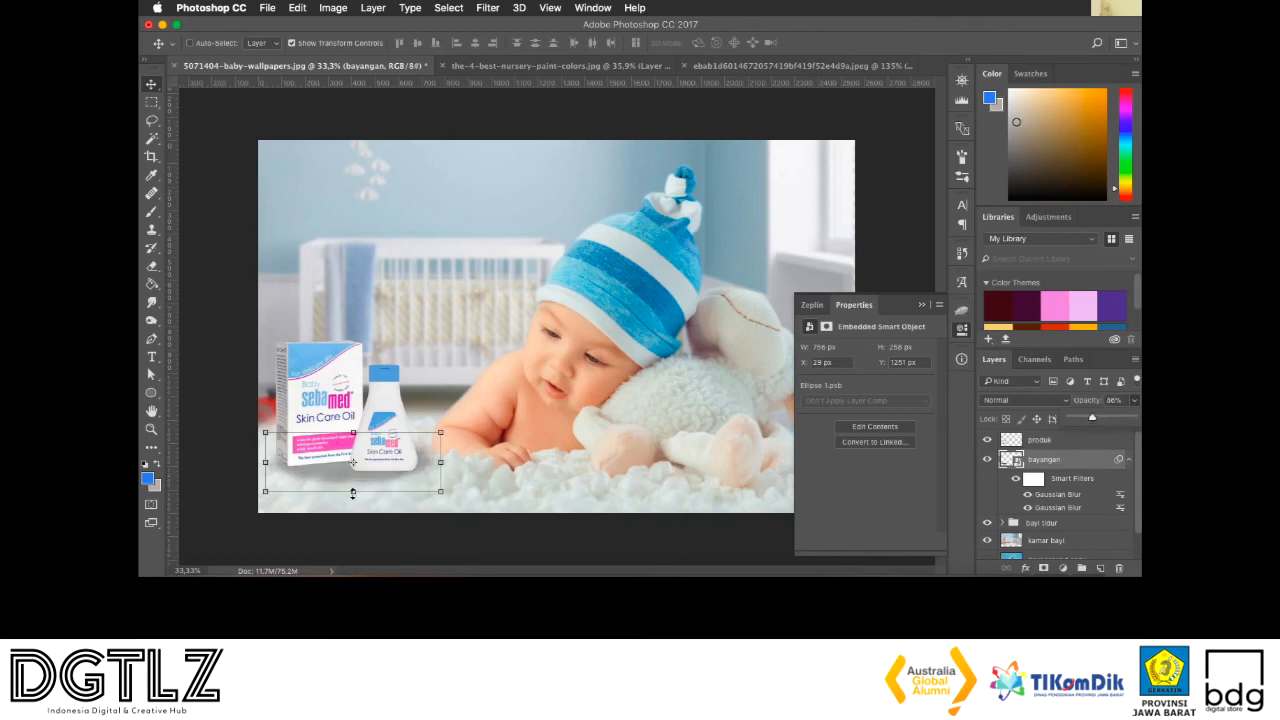
Flatten the bayangan shadow to about 212 px high beneath the box and bottle, and collapse the object properties to uncover the canvas
click(352, 492)
click(724, 238)
drag(724, 237, 364, 471)
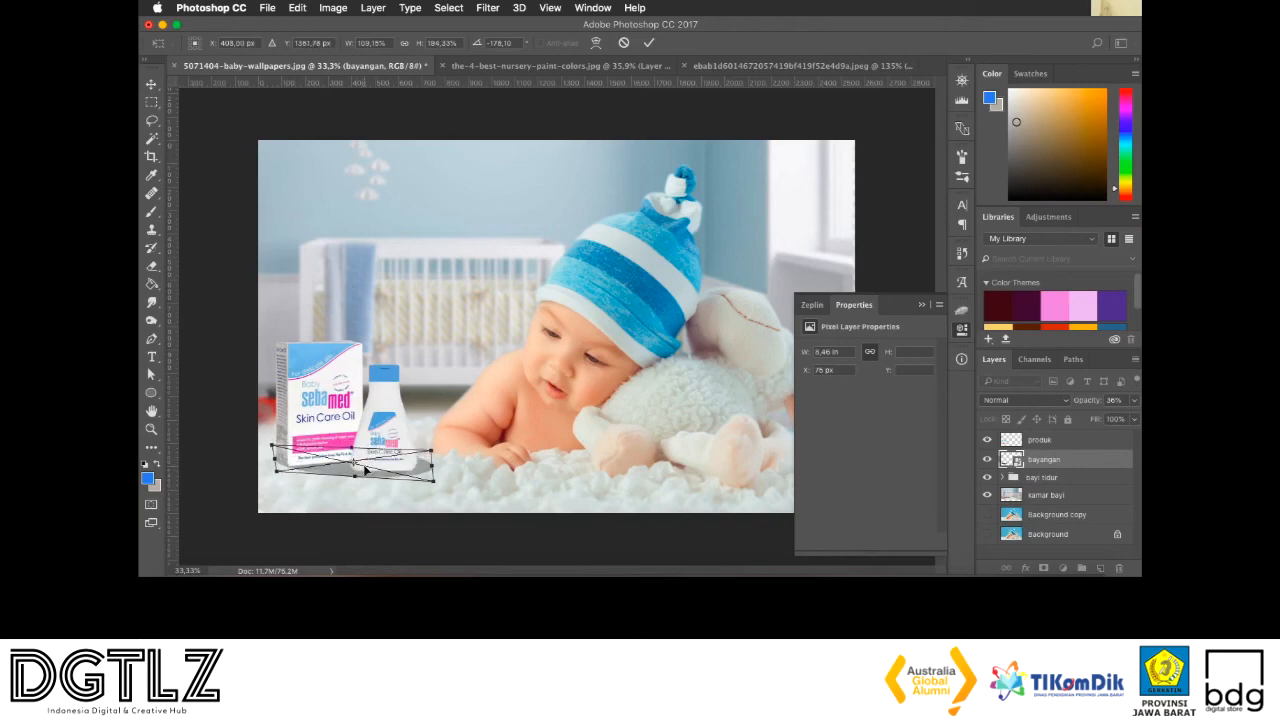
key(Return)
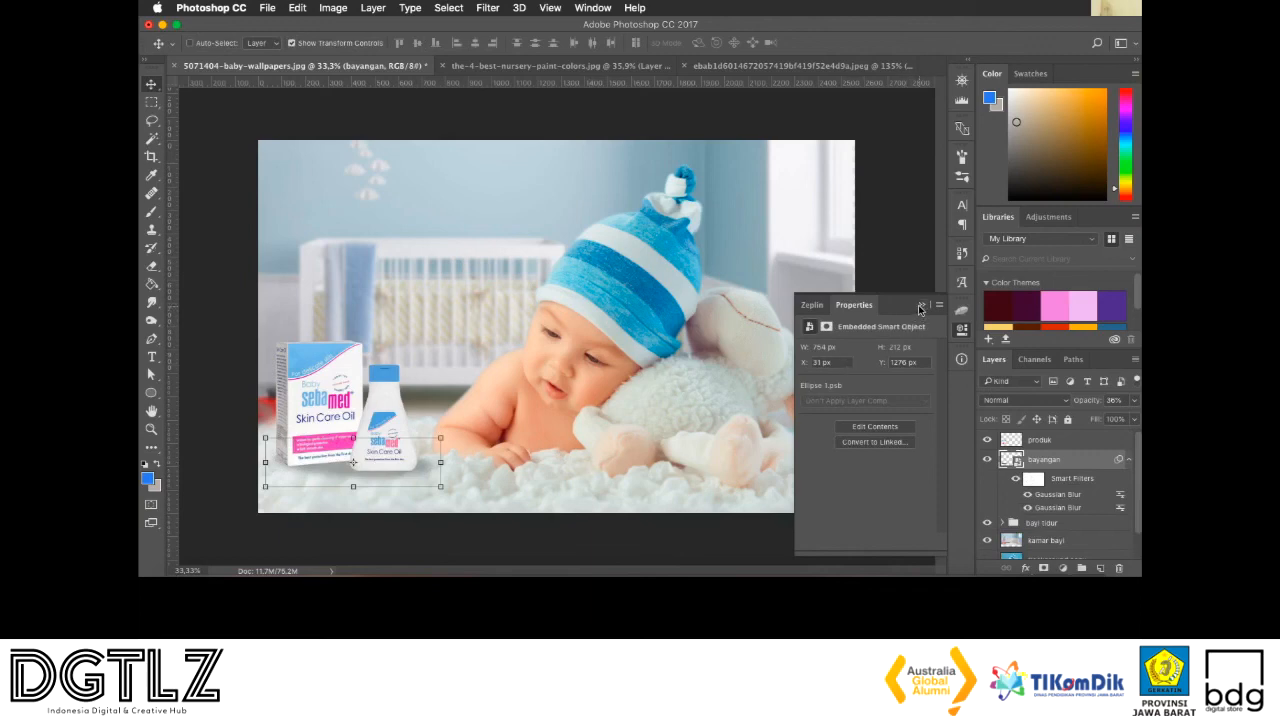
click(920, 307)
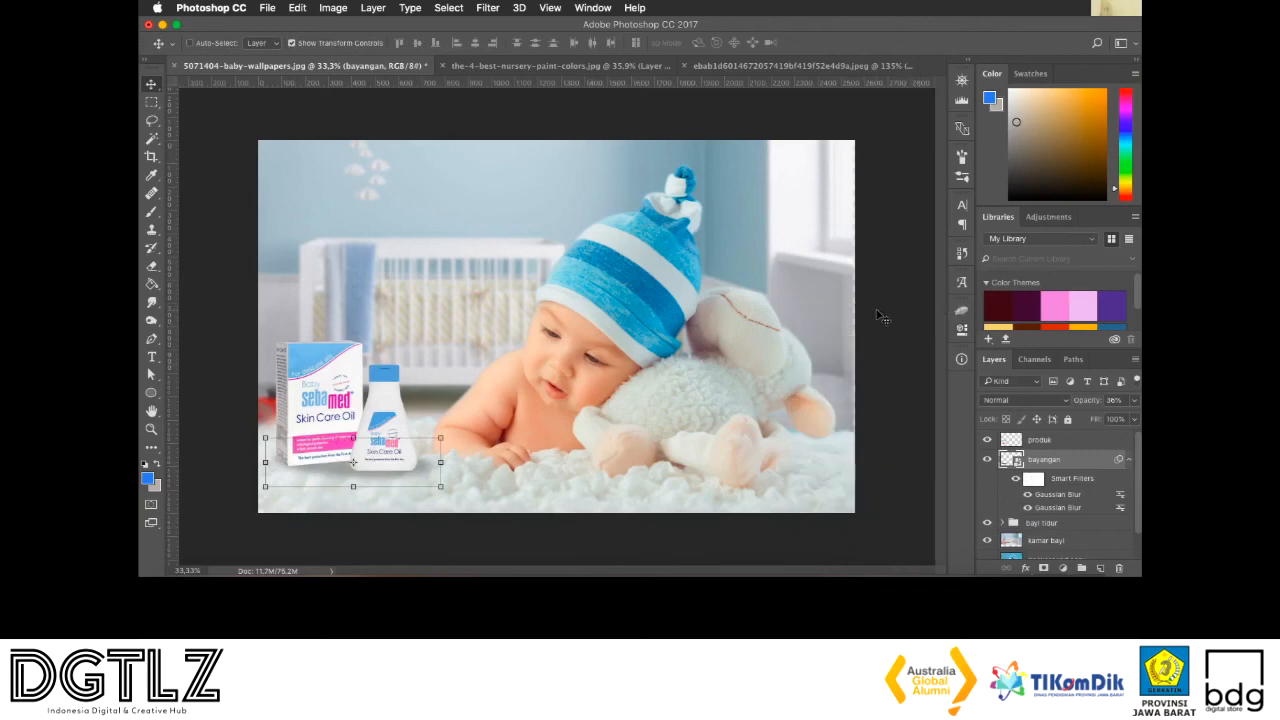
Select the kamar bayi layer and enlarge it slightly so the nursery extends just past the canvas's right edge
right_click(821, 275)
click(829, 278)
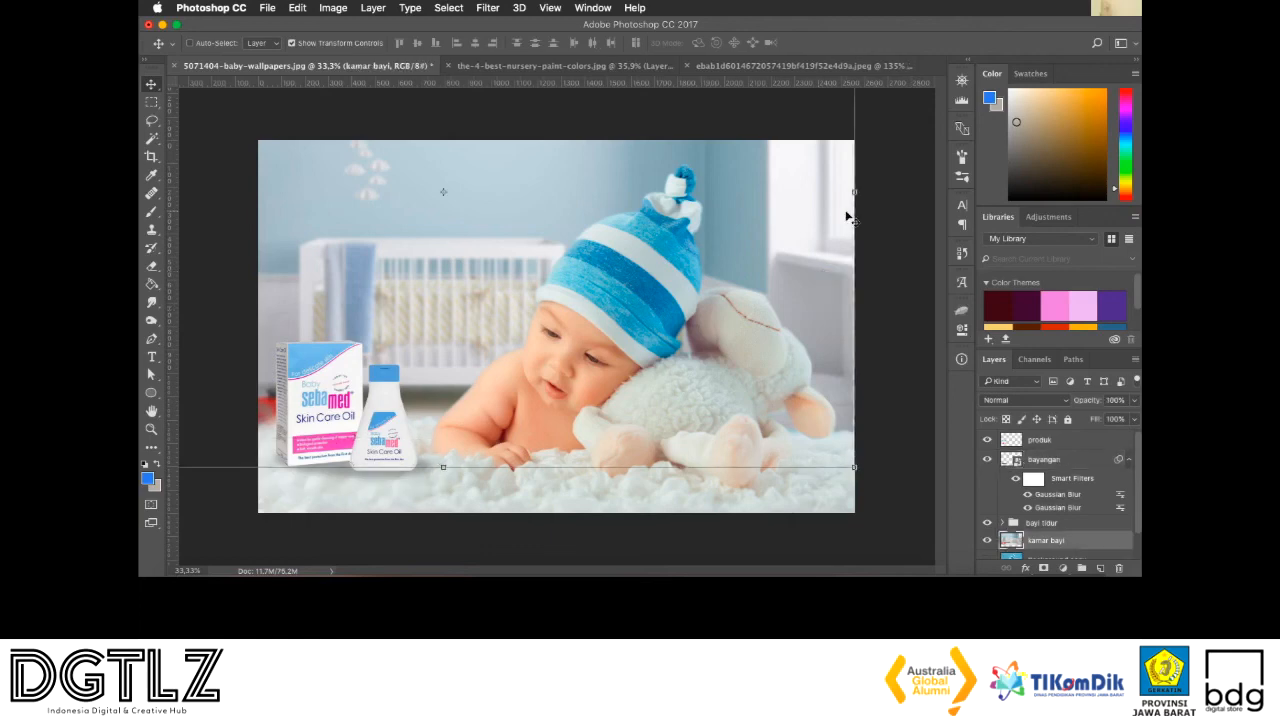
drag(855, 467, 861, 474)
key(Return)
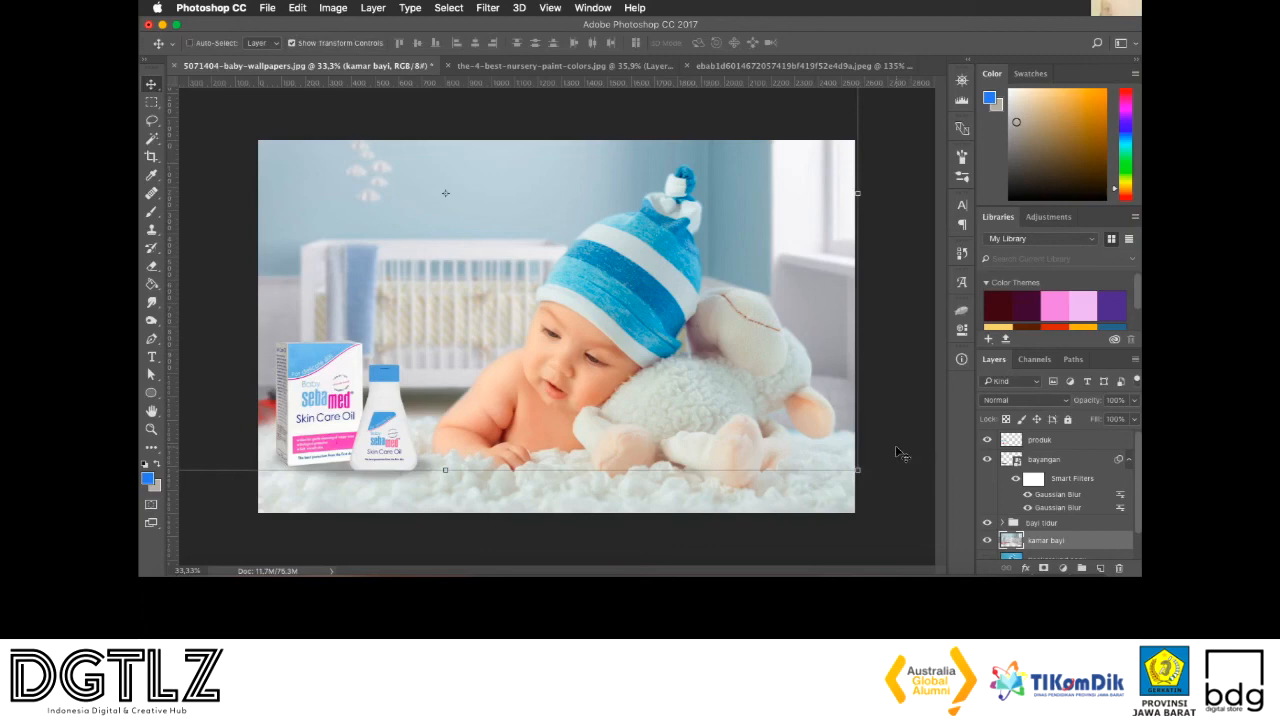
Open the save dialog for the composite, dismiss it without saving, and select the locked Background layer
key(super+s)
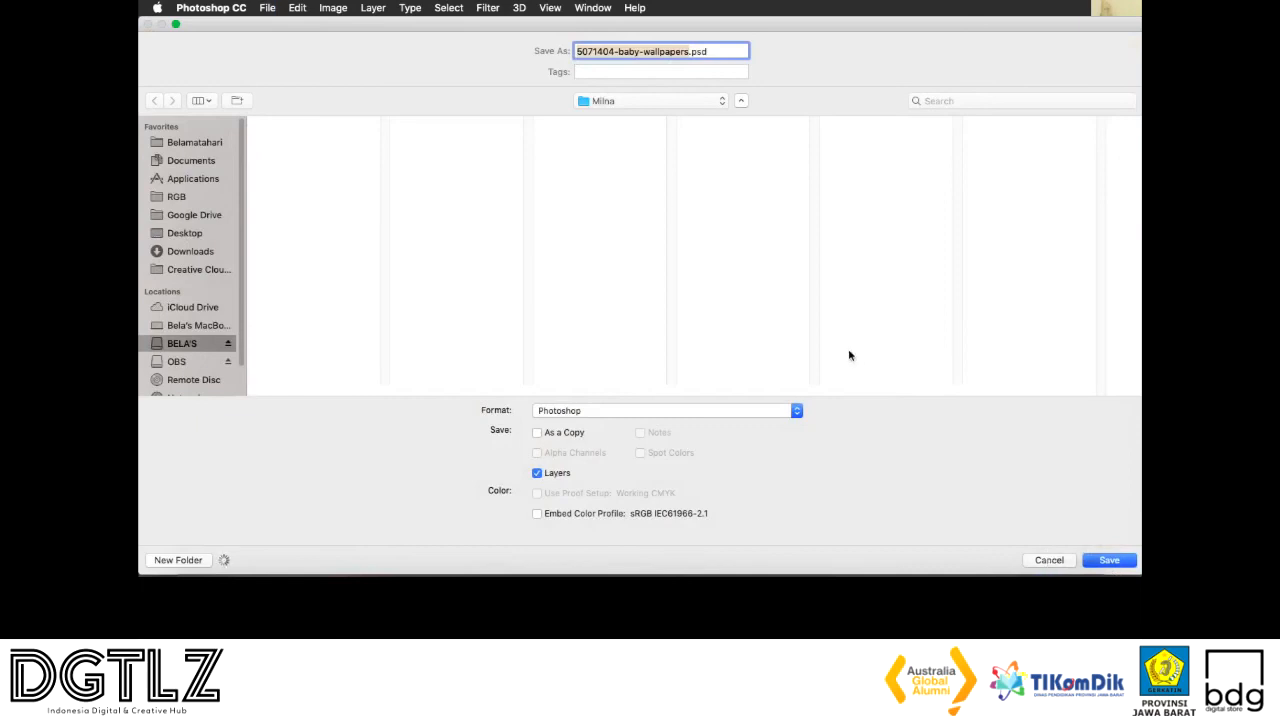
key(Escape)
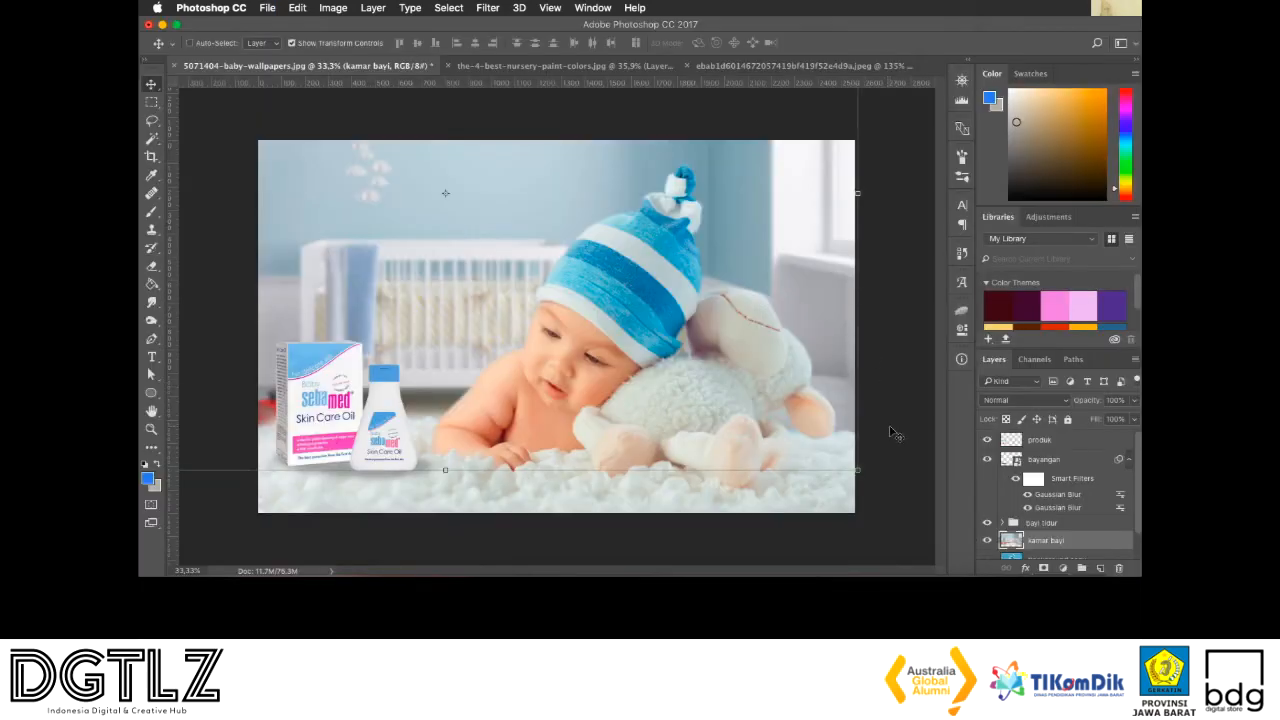
scroll(1038, 481, down, 2)
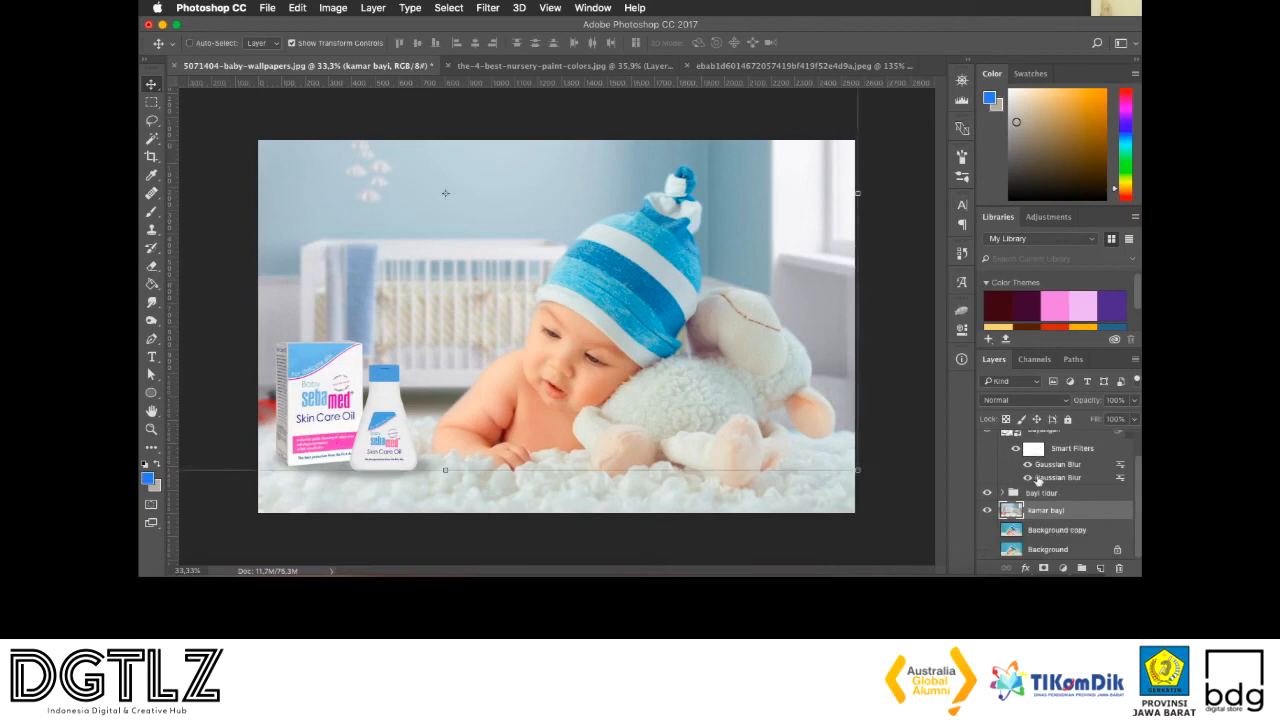
click(1037, 550)
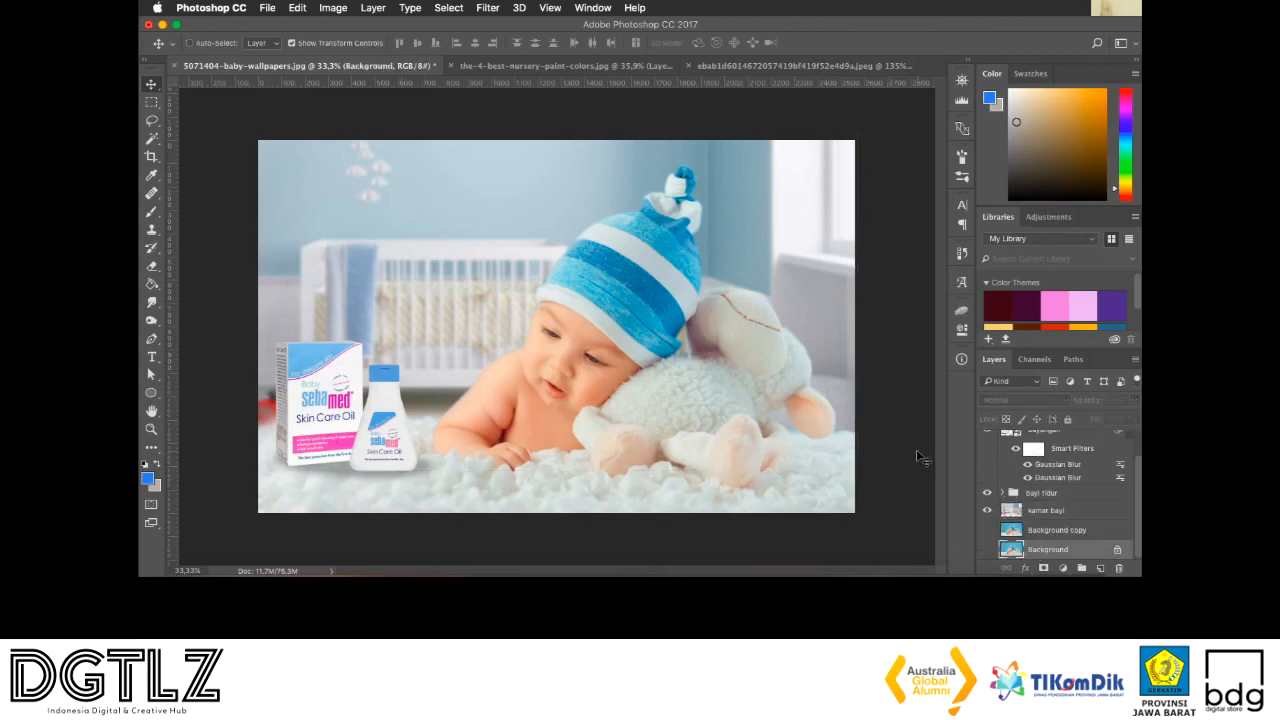